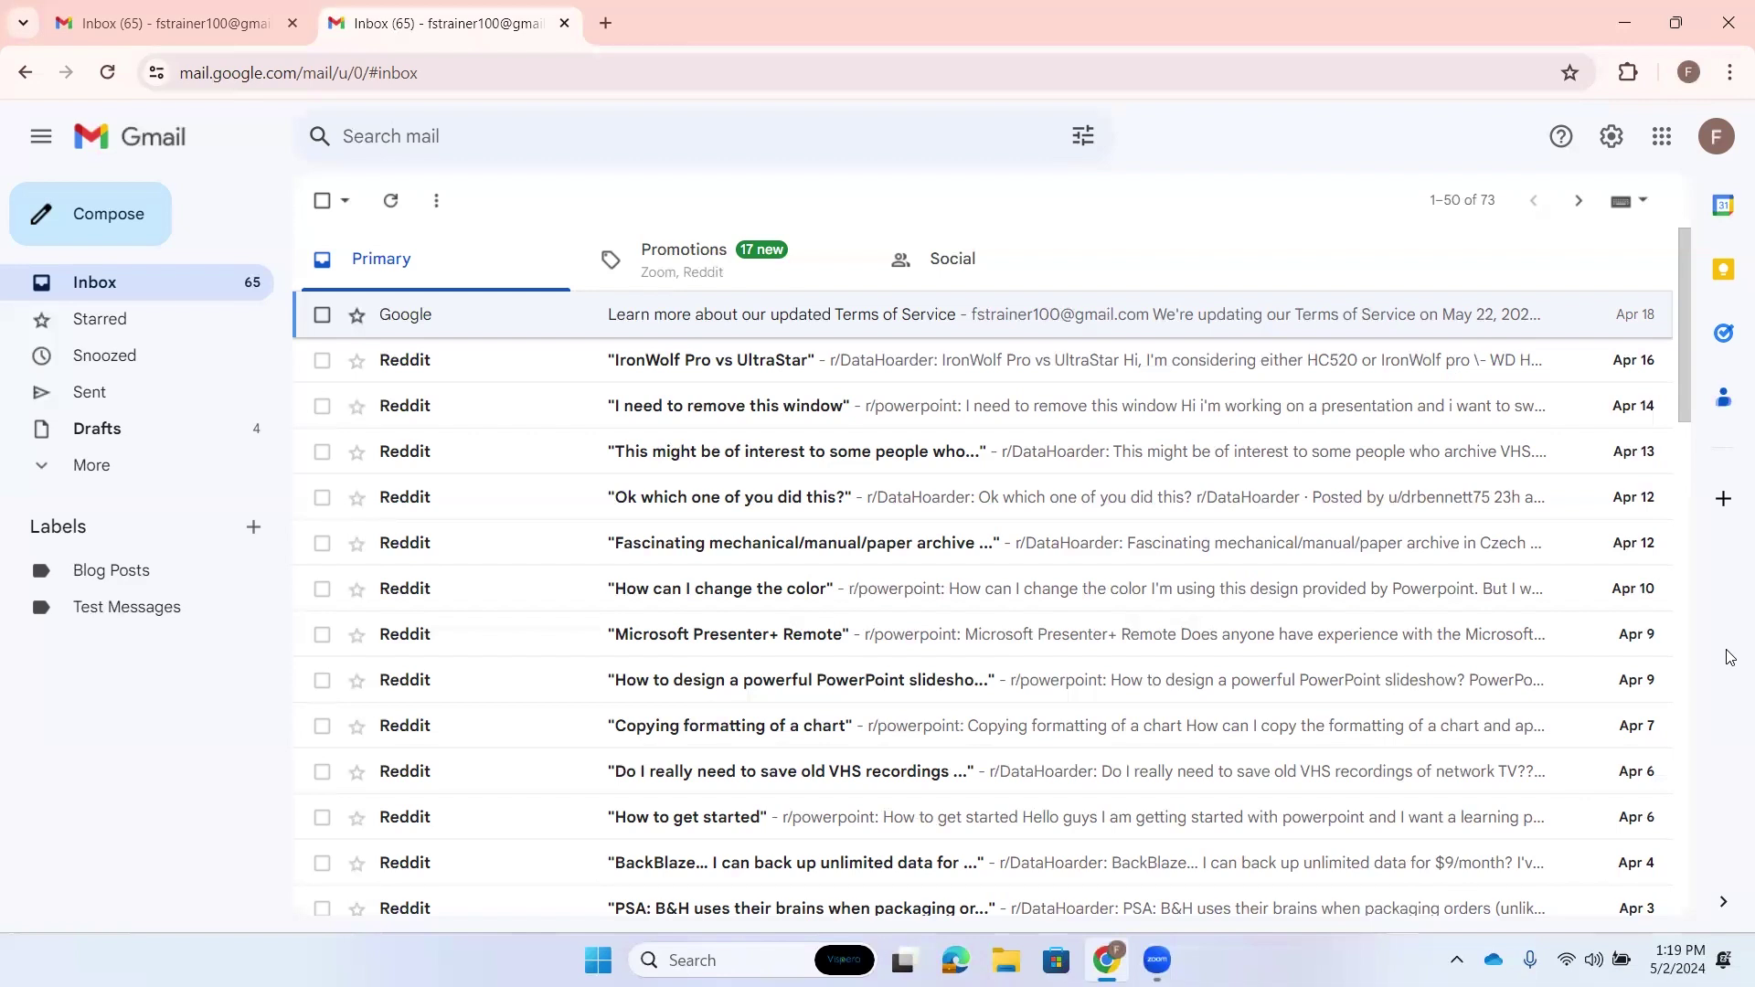
# Step: Search mail for 'training', showing the five matching conversations
pyautogui.press('/')
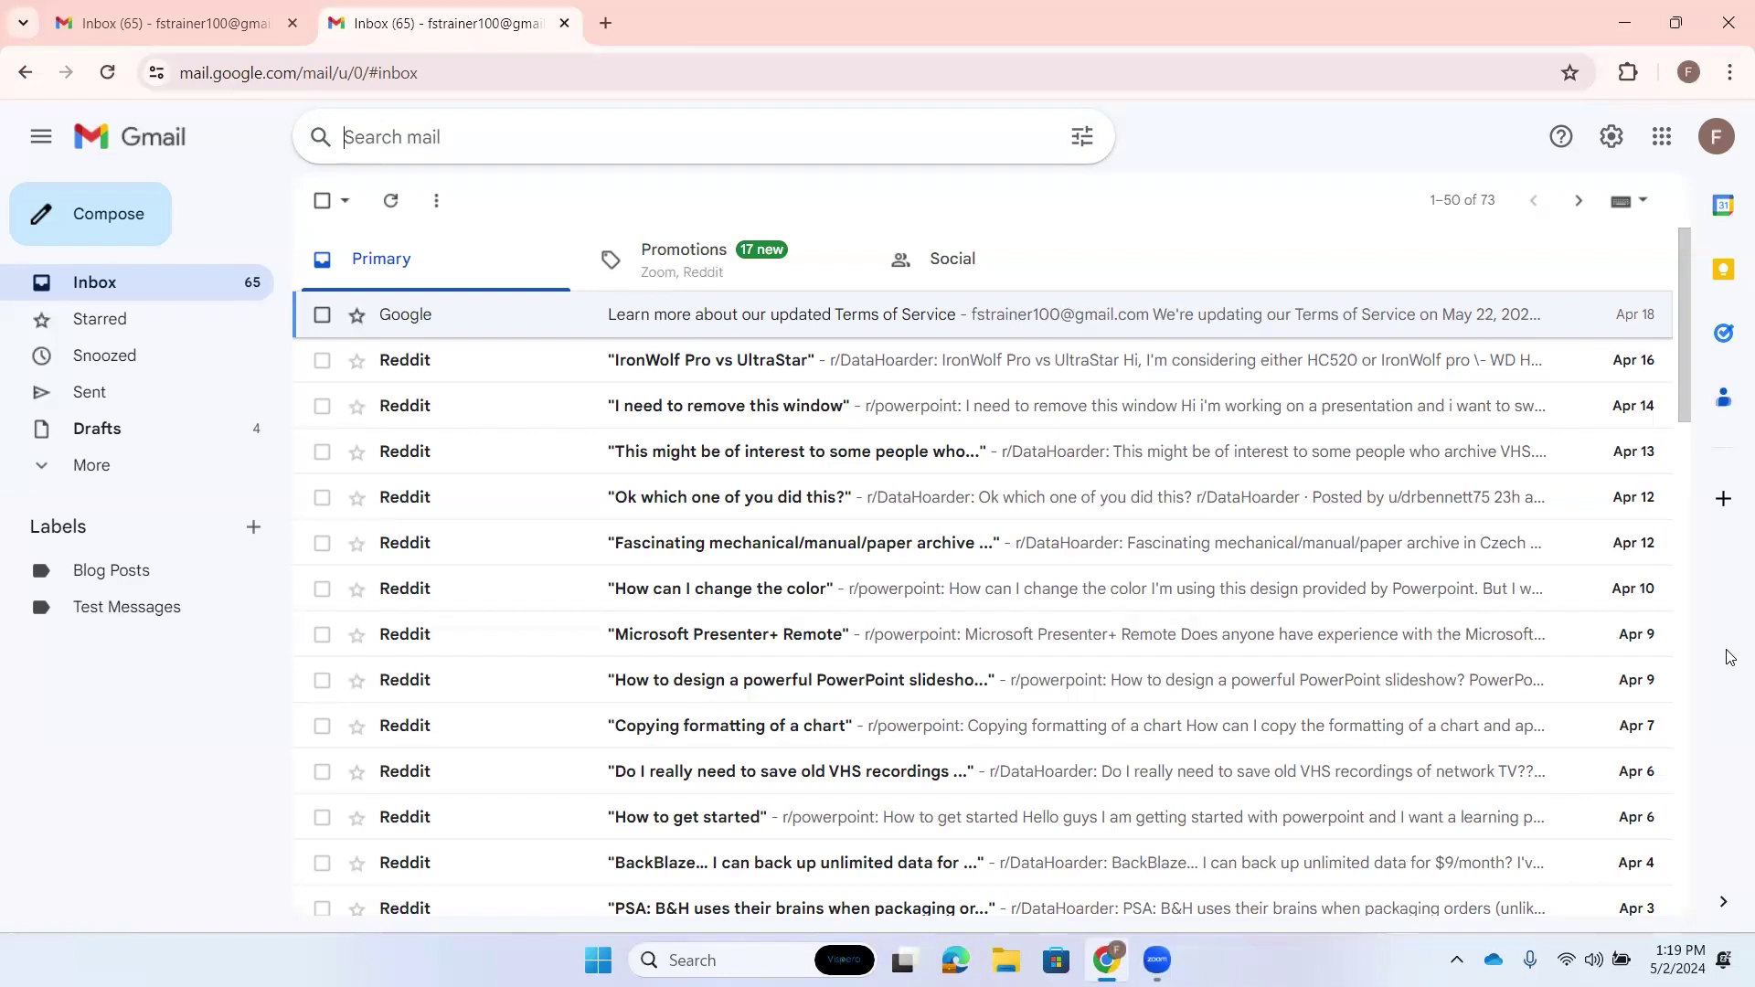
pyautogui.write('trainin')
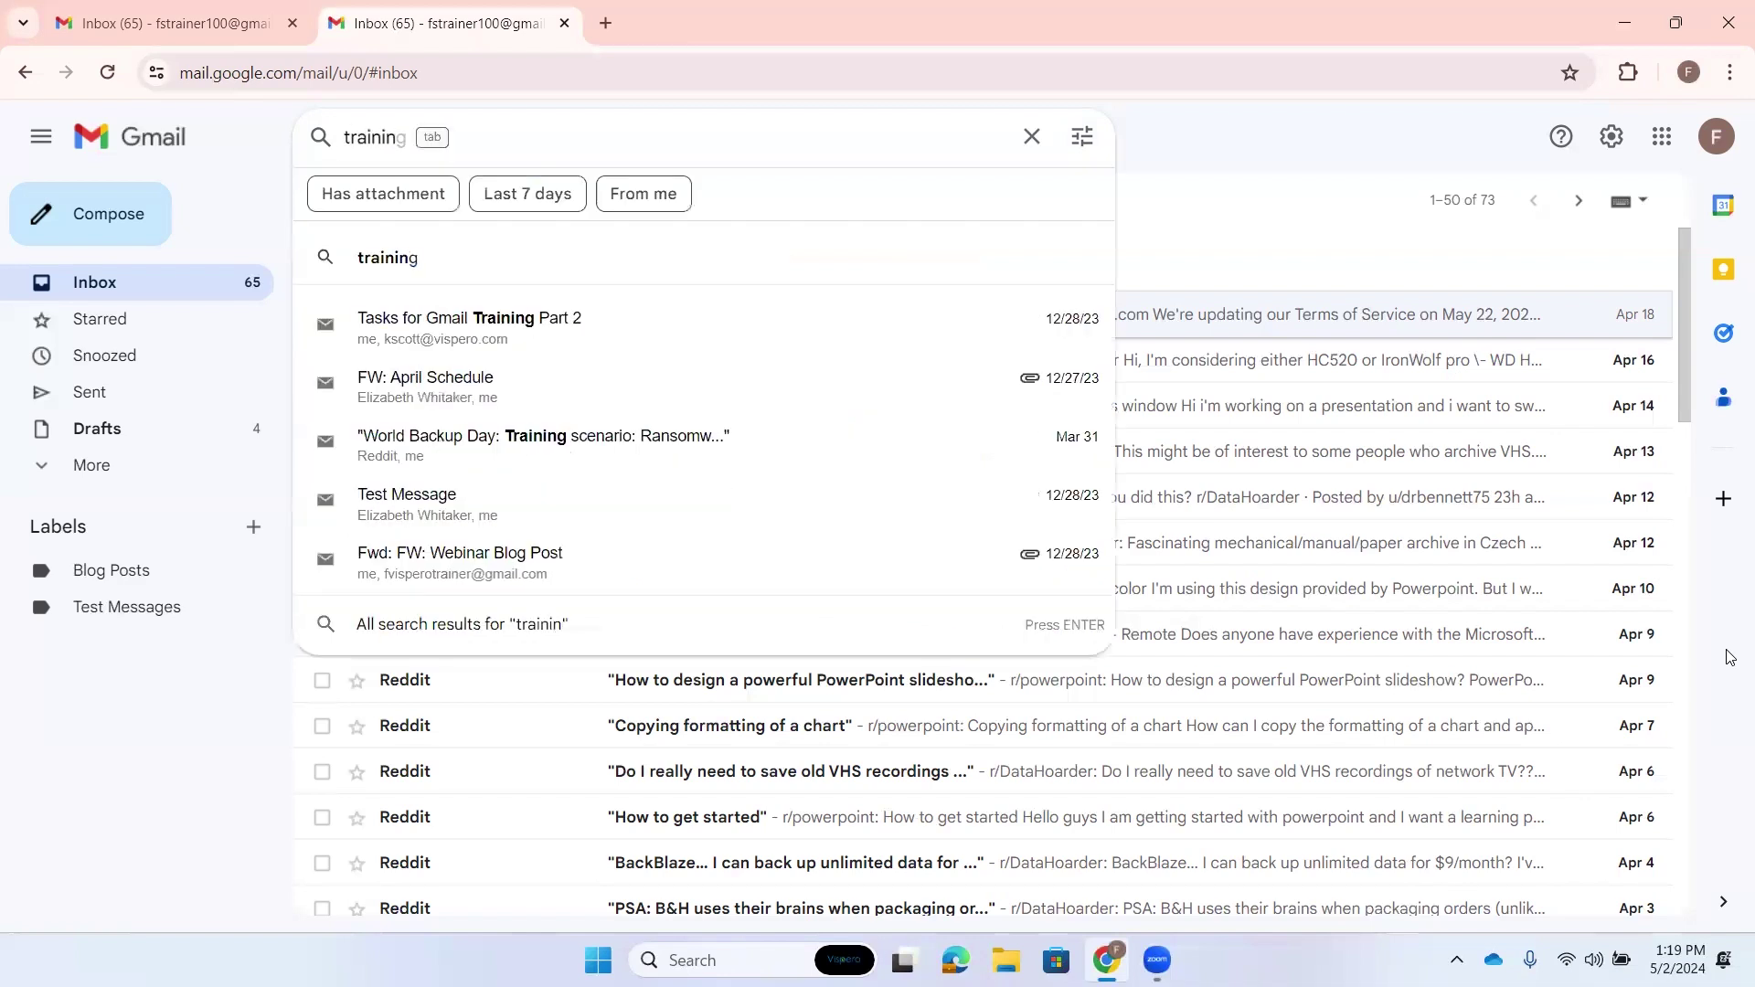
pyautogui.write('g')
pyautogui.press('Return')
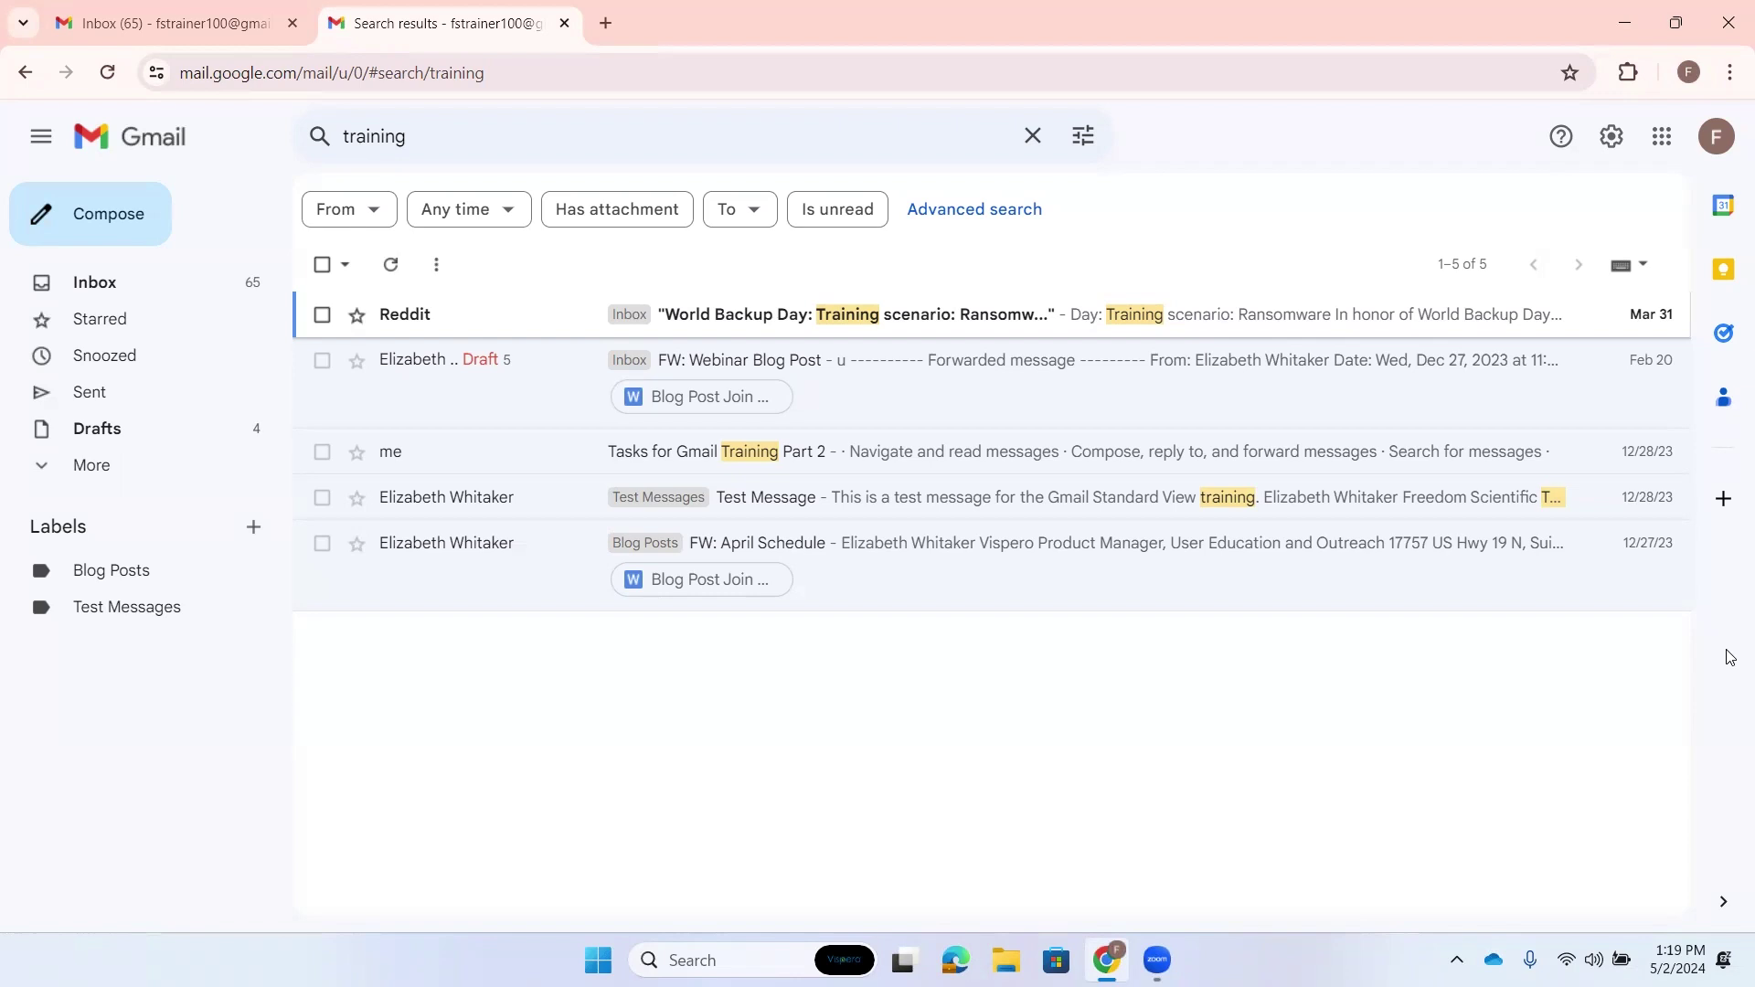
# Step: Step down to the third 'training' result, then return to the Primary inbox with G then I
pyautogui.press('j')
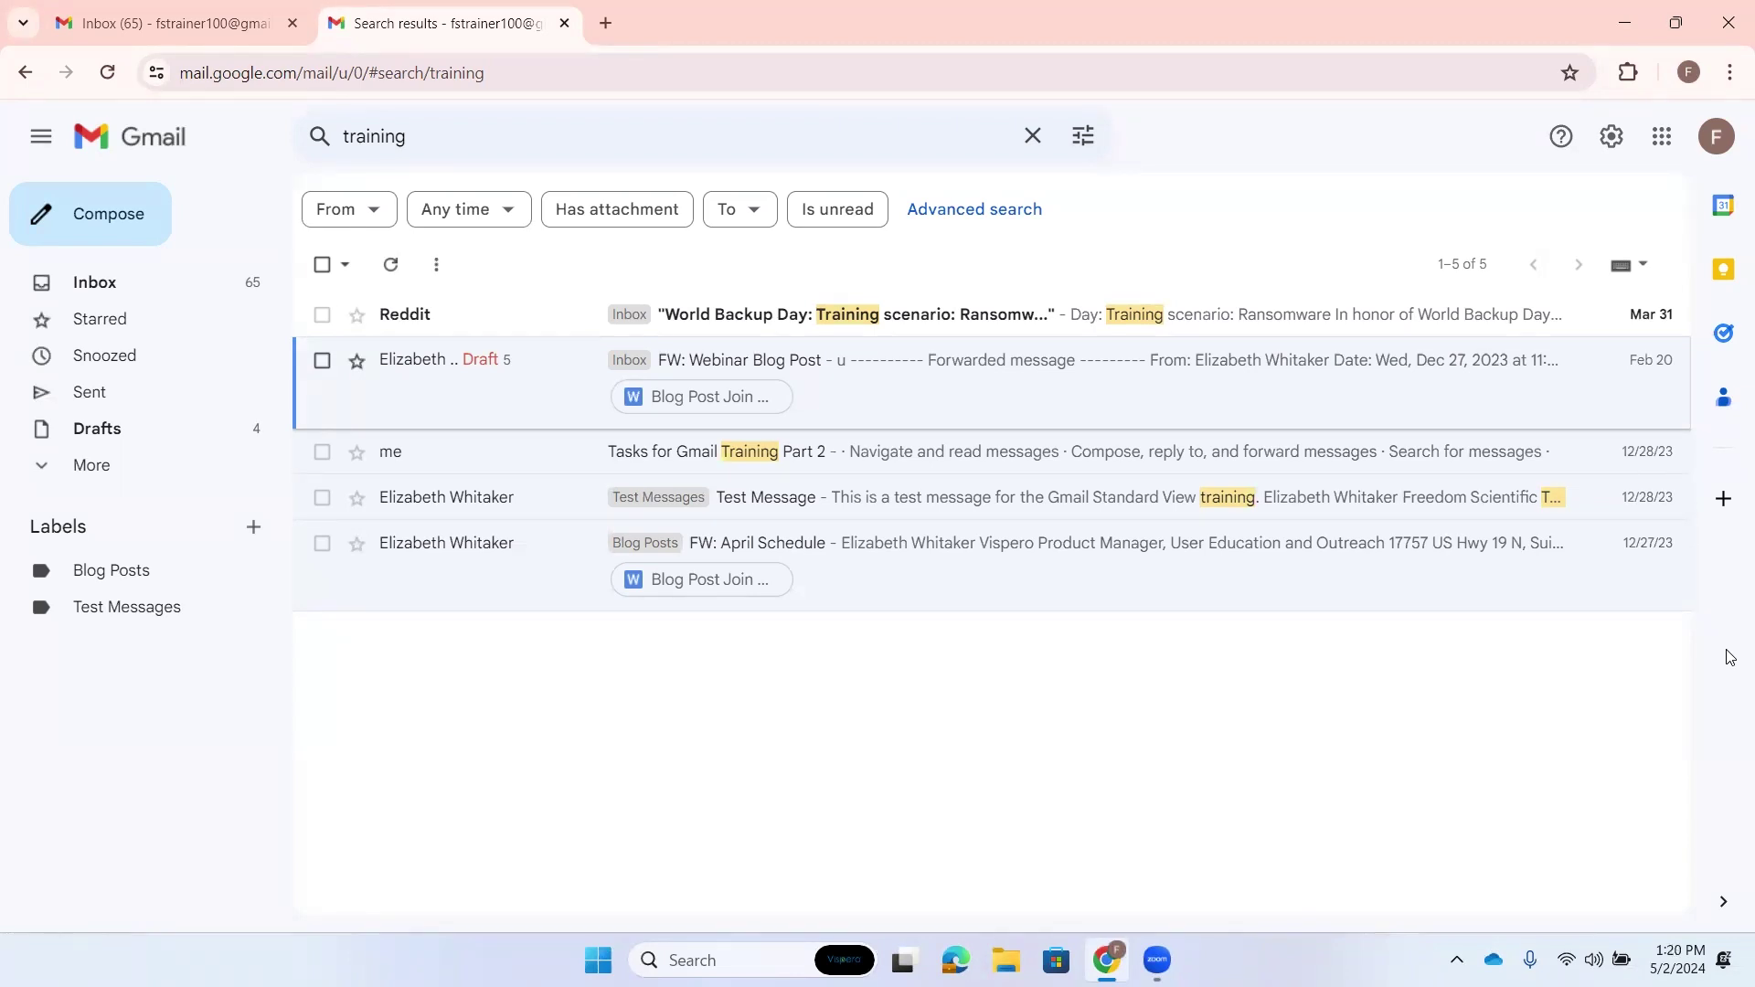
pyautogui.press('Down')
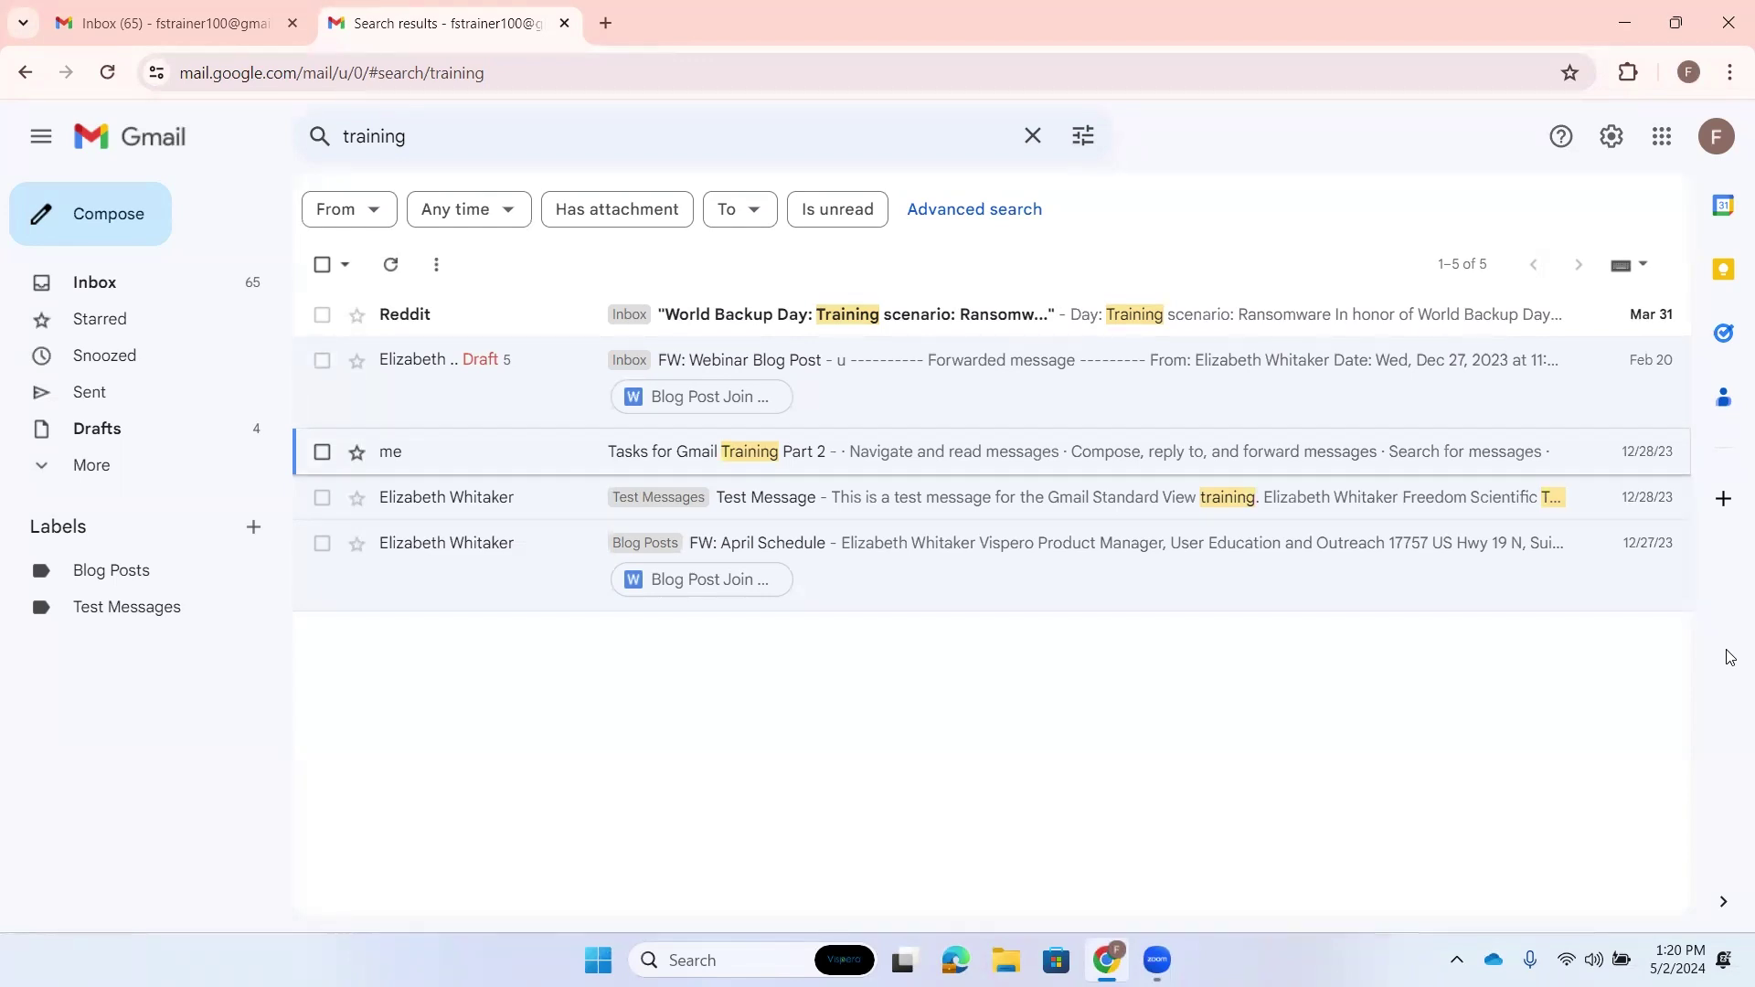
pyautogui.press('g')
pyautogui.press('i')
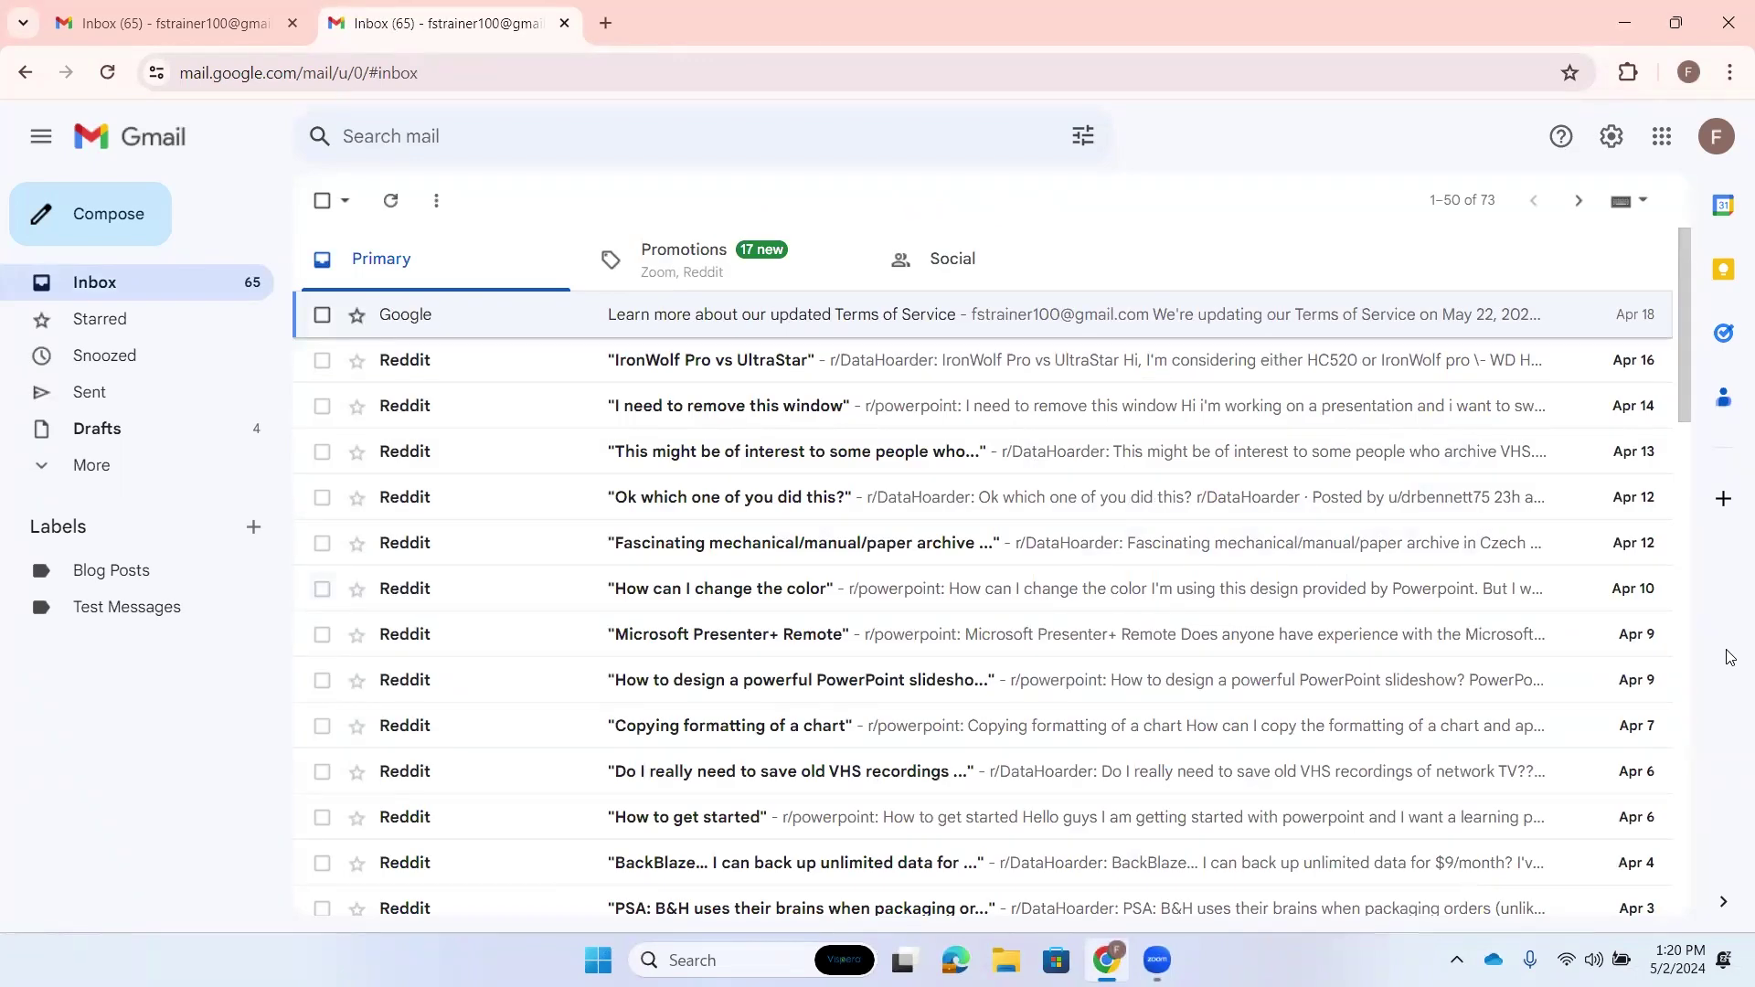
# Step: Enter 'training' in the search box, cycle past the Has attachment, Last 7 days and From me chips, then dismiss the suggestions
pyautogui.press('/')
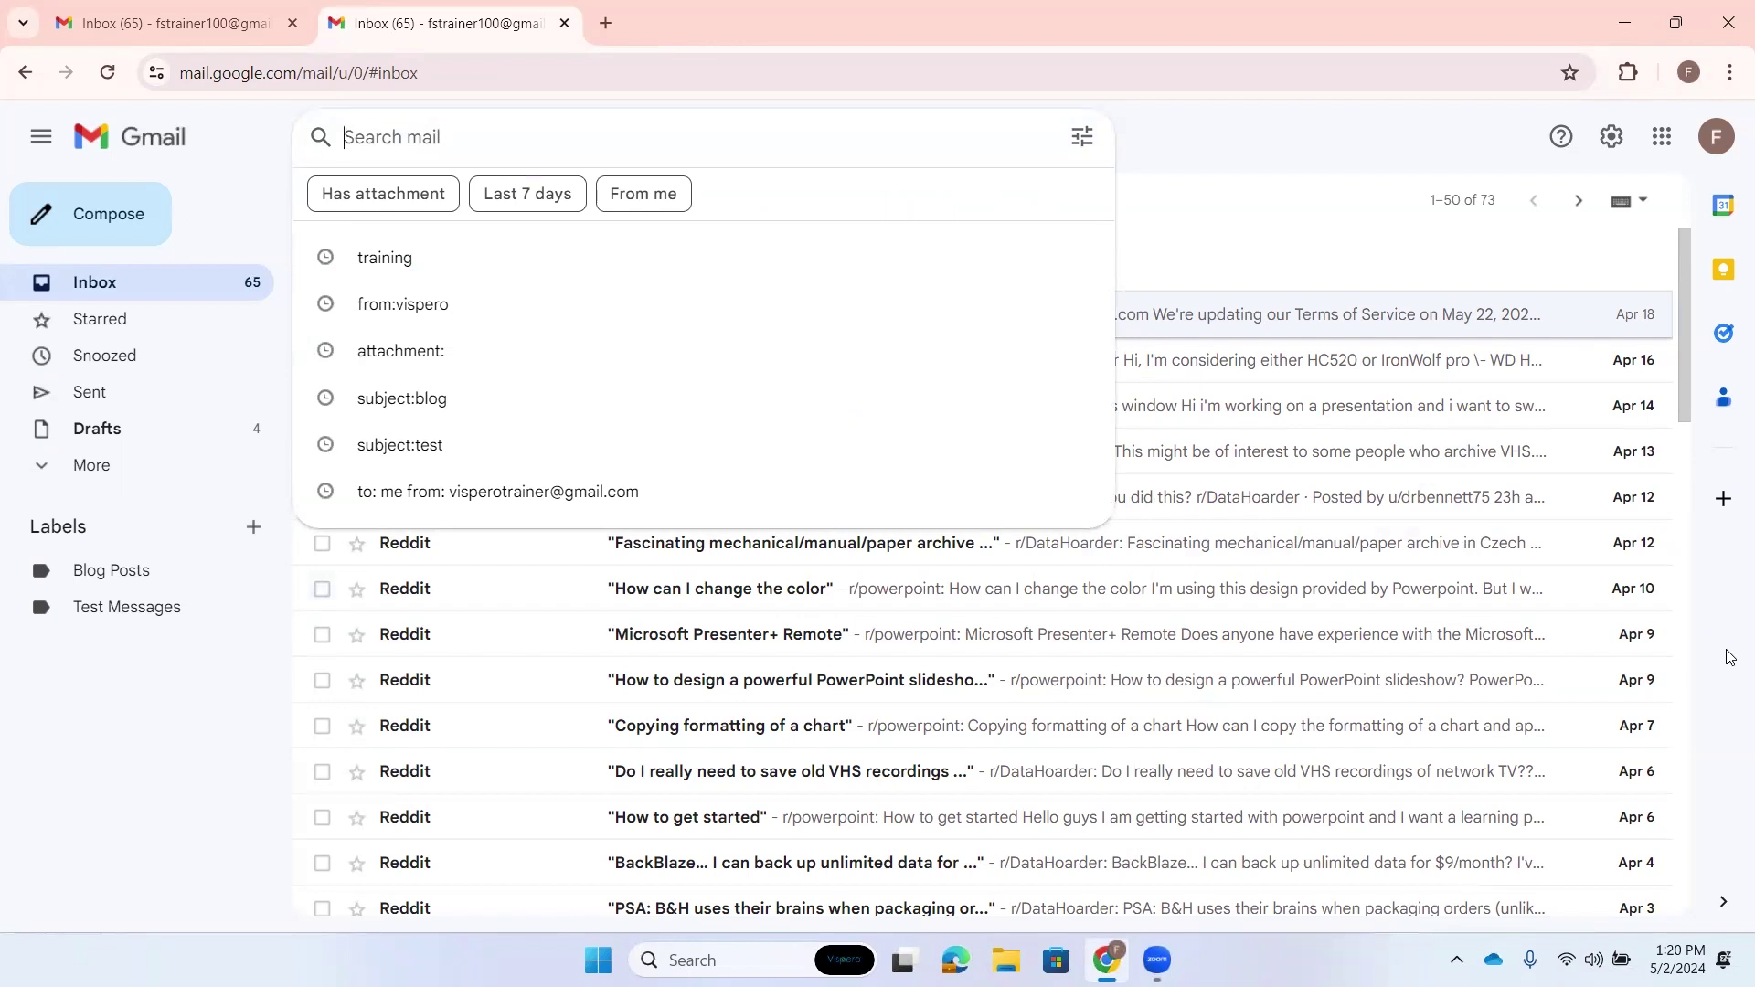
pyautogui.write('training')
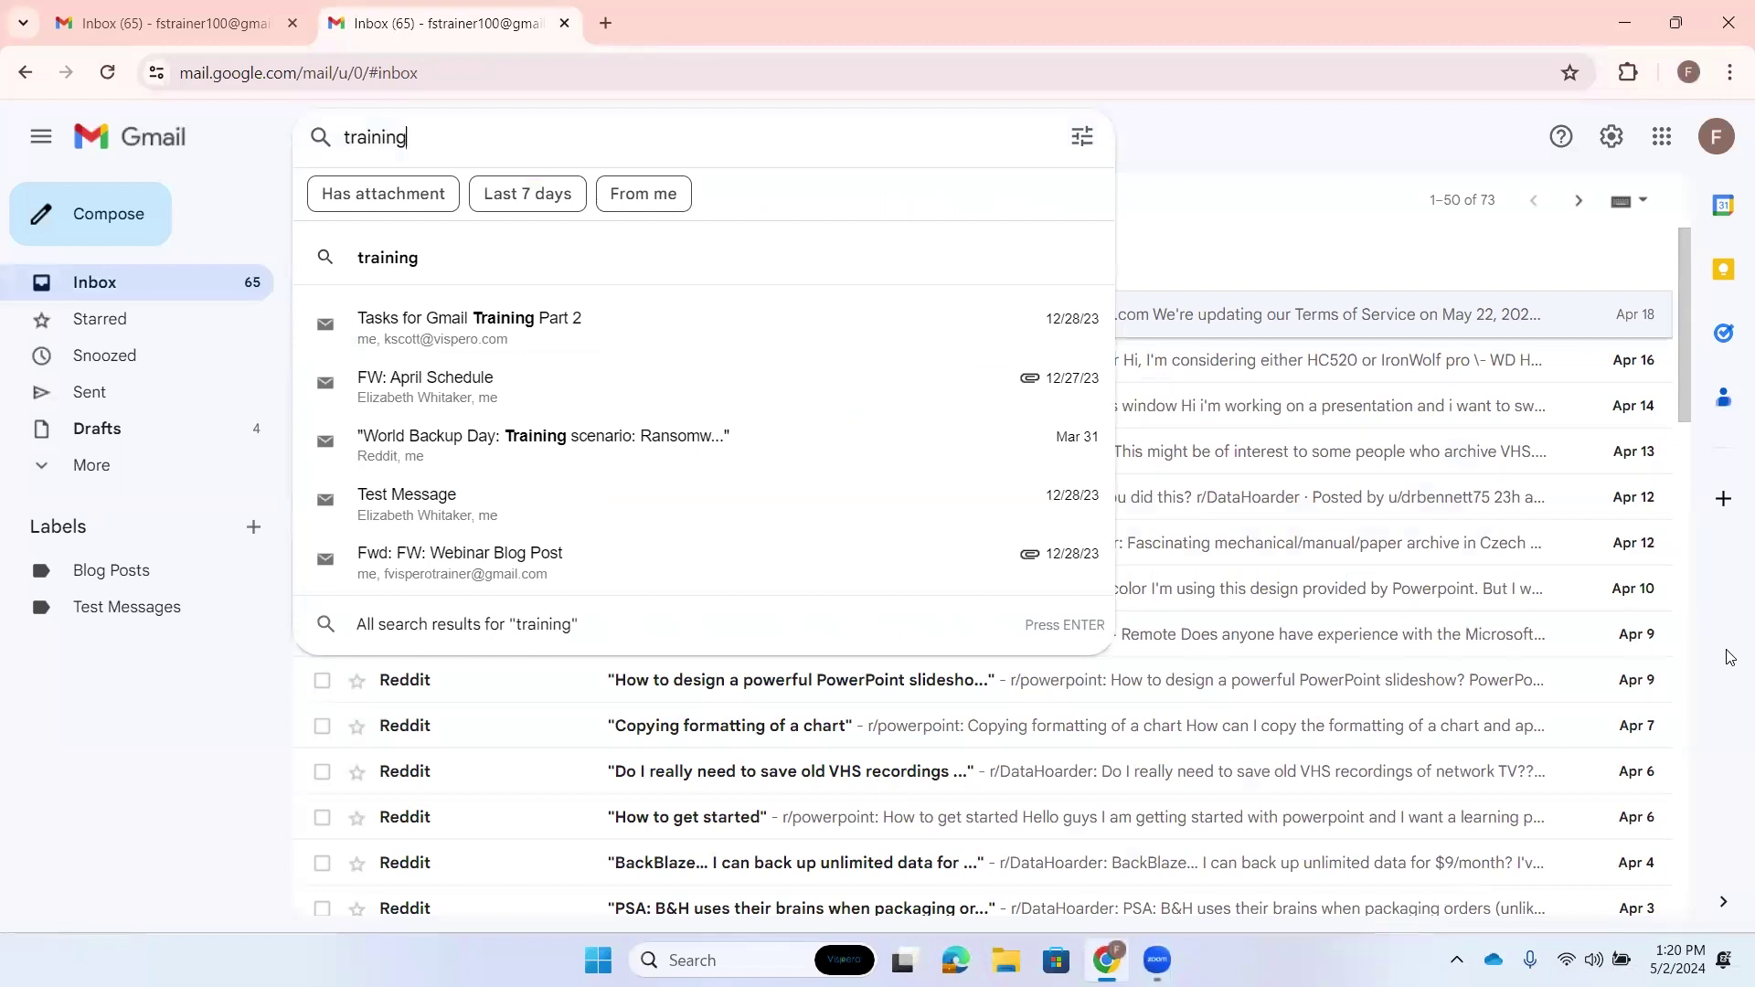
pyautogui.press('Tab')
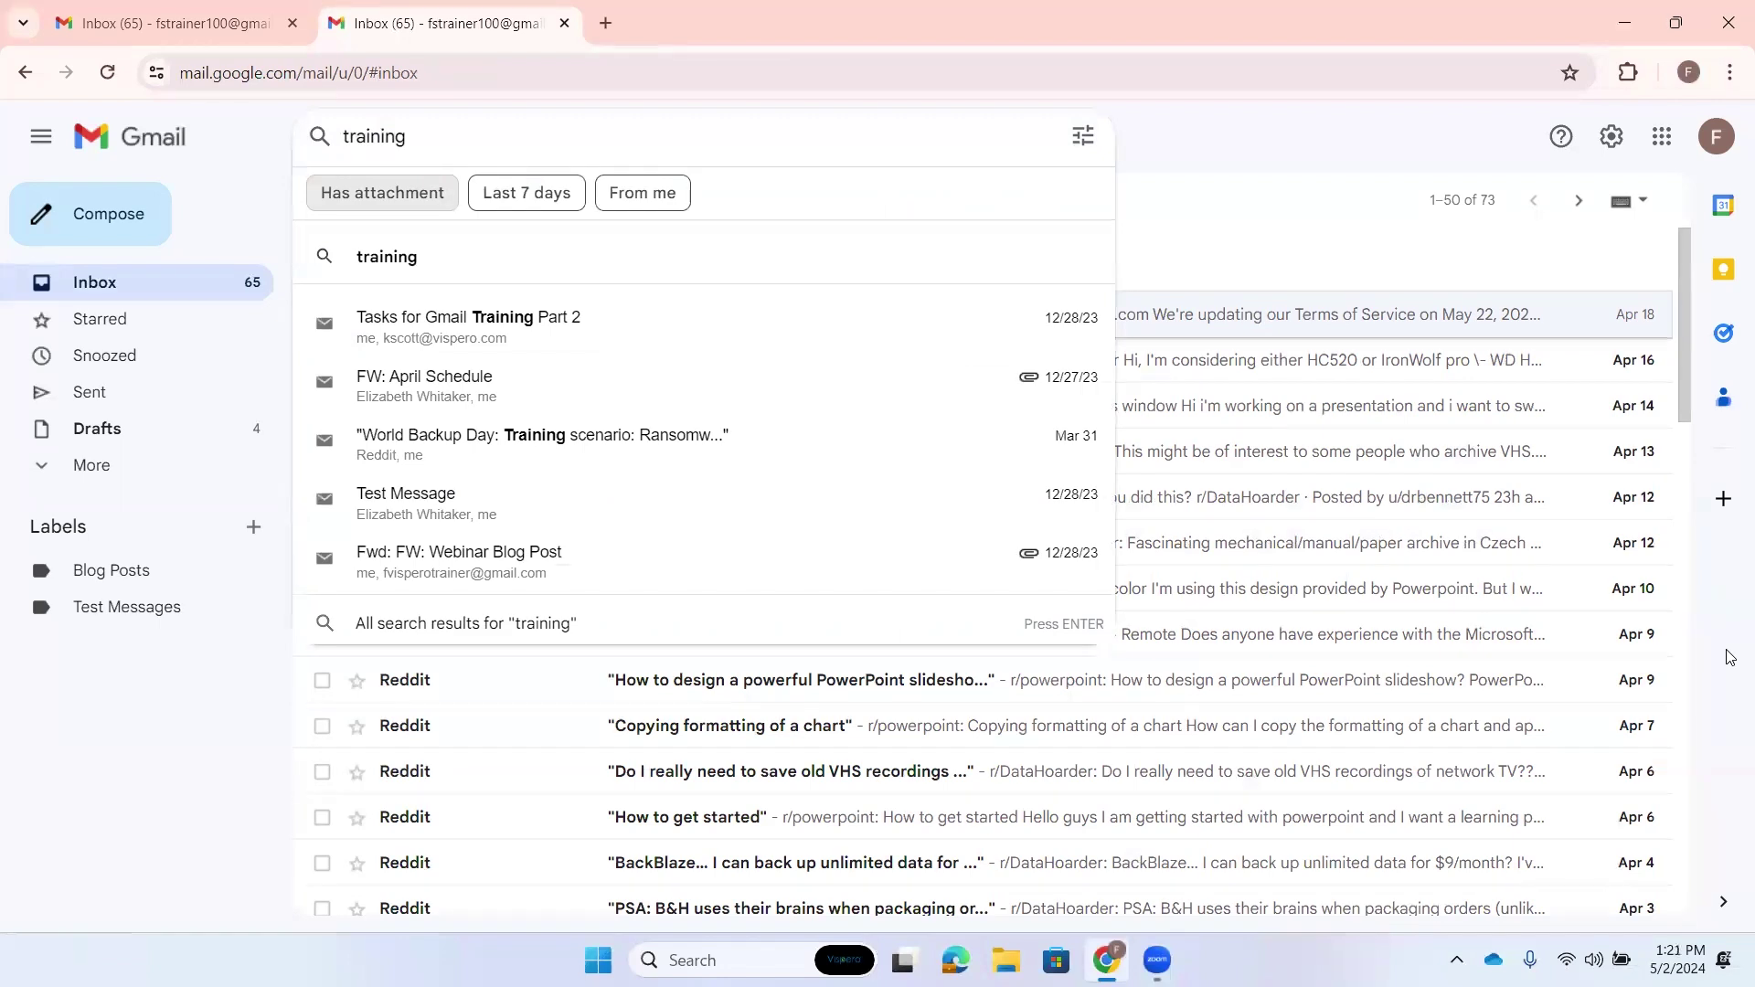
pyautogui.press('Tab')
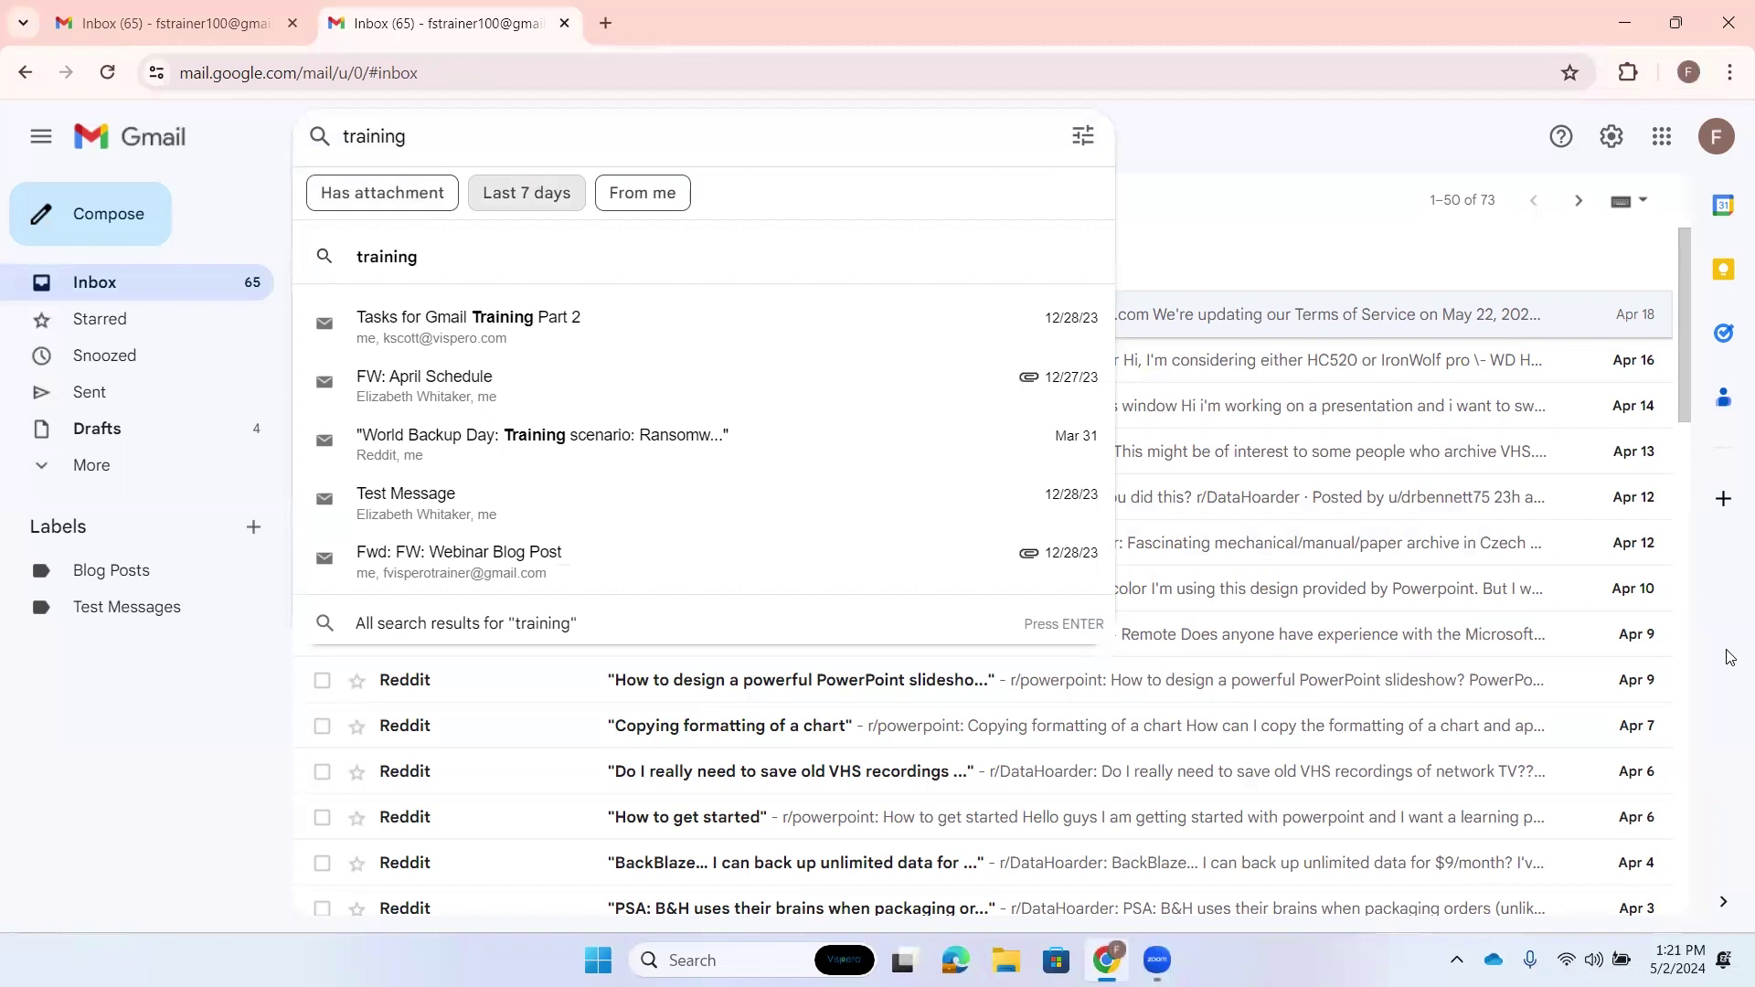
pyautogui.press('Tab')
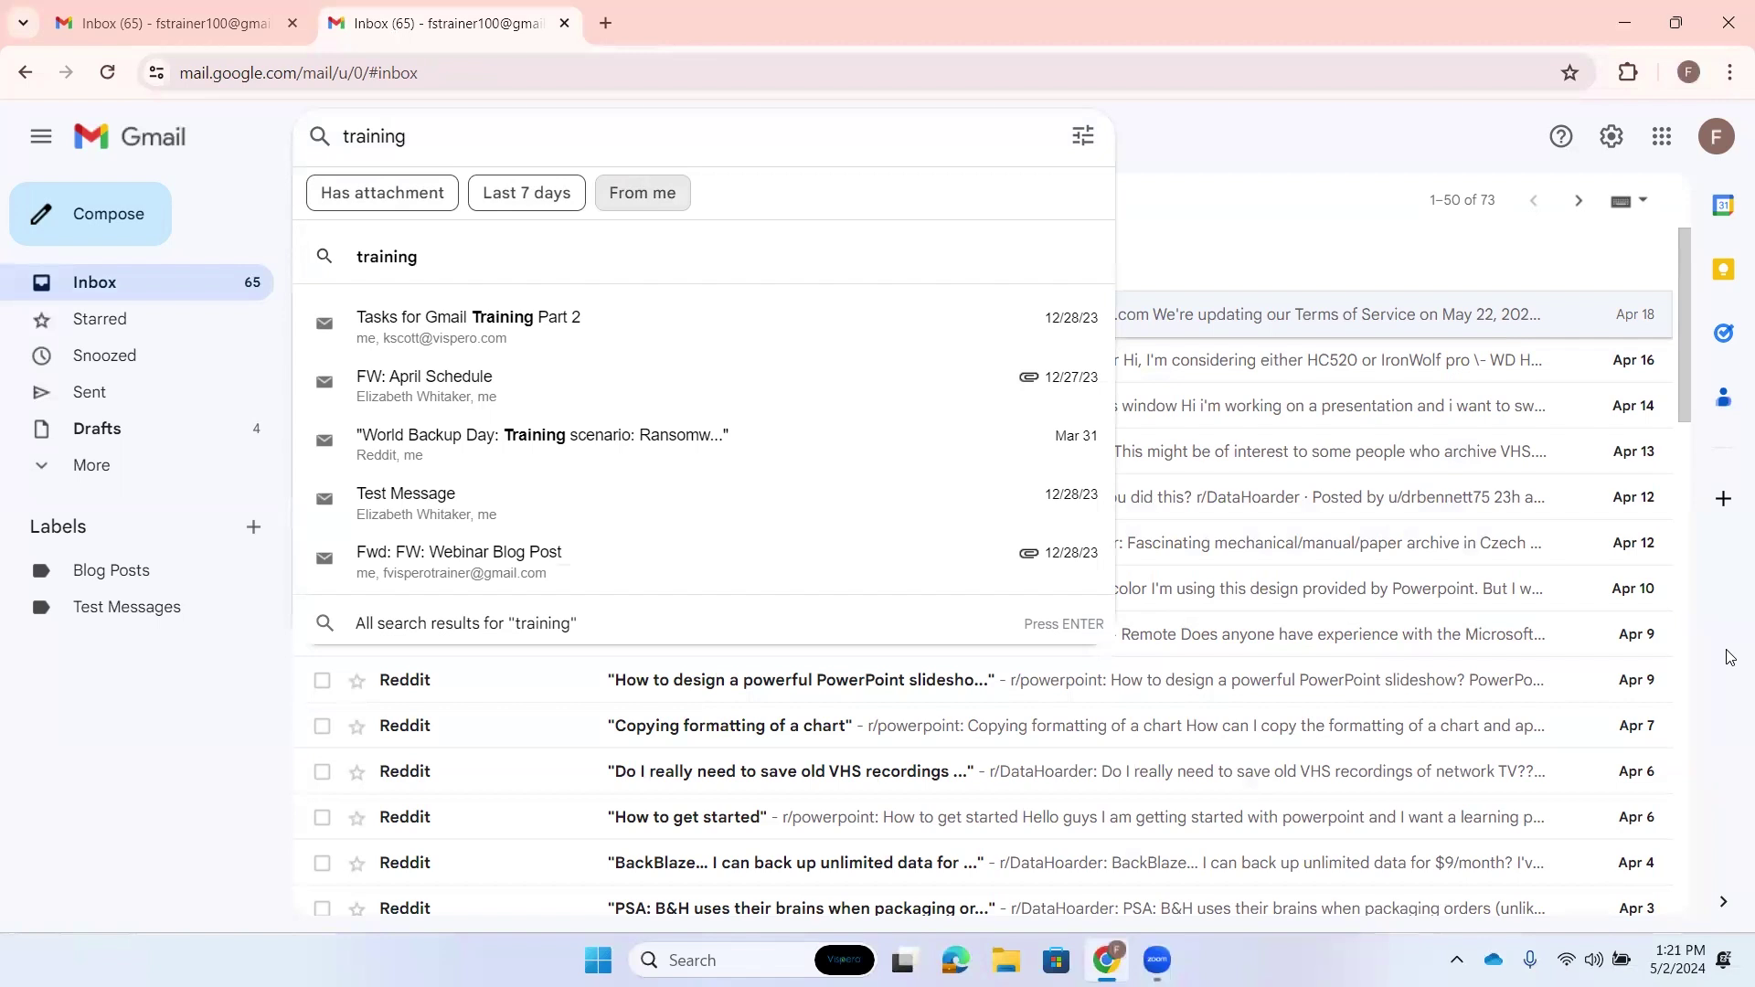
pyautogui.press('Escape')
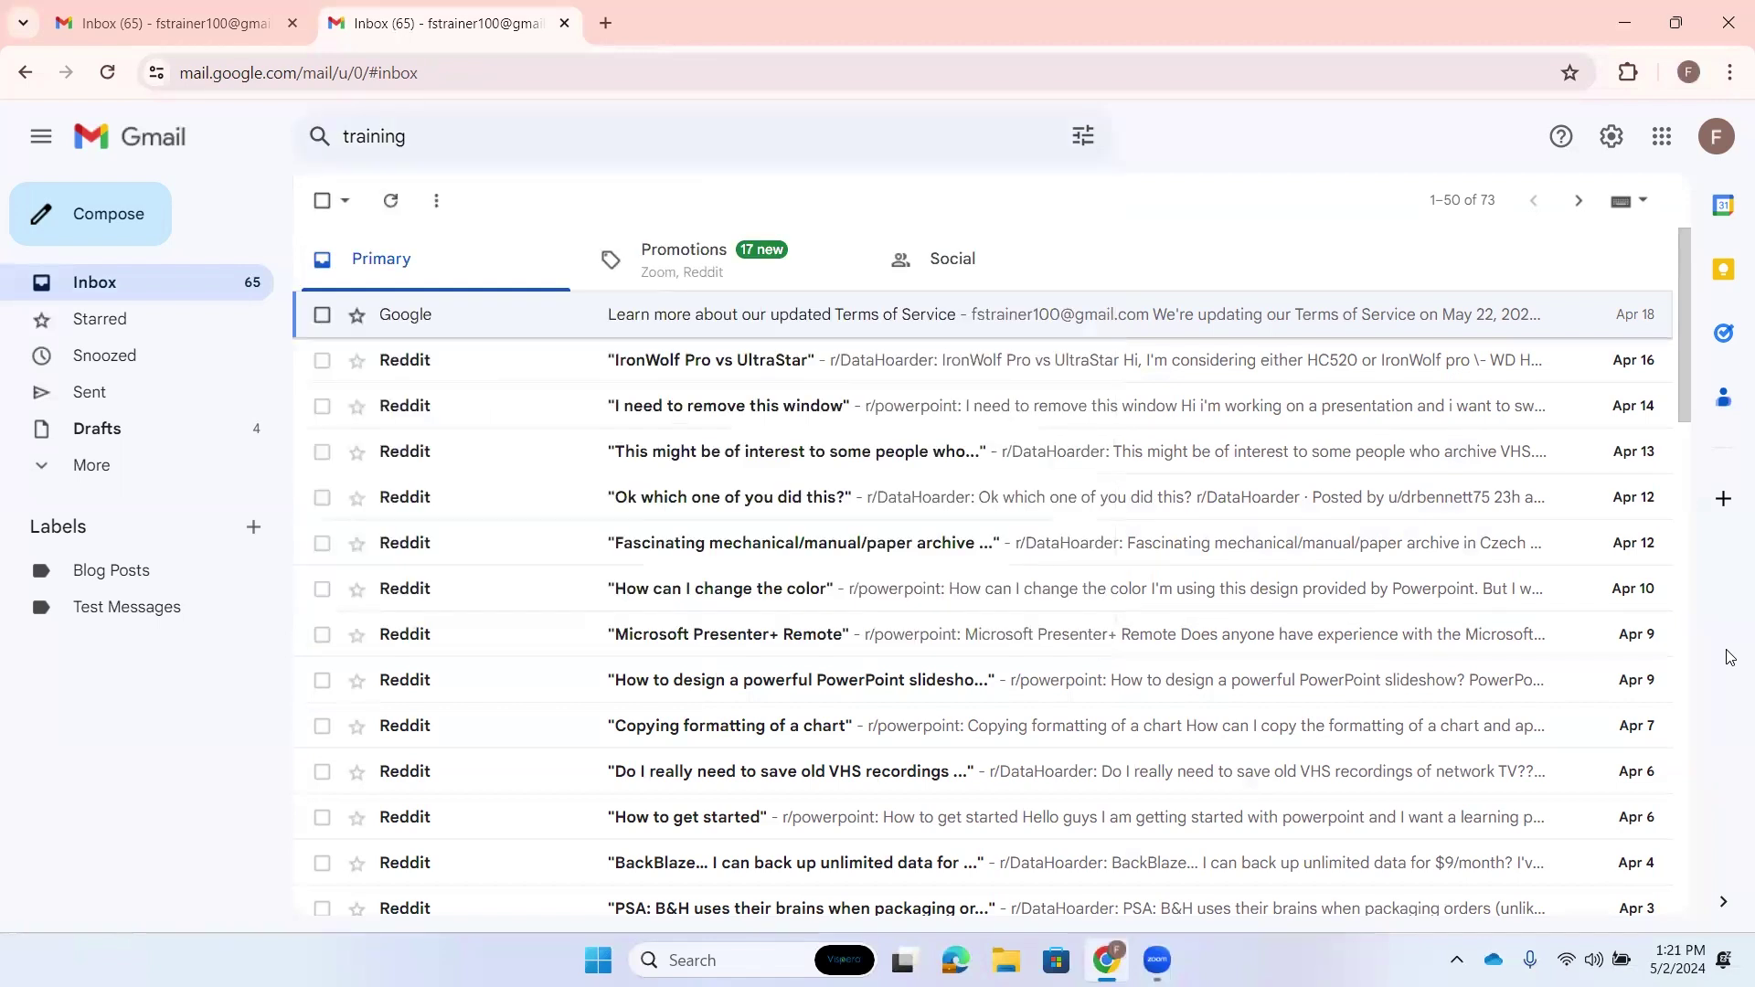
# Step: Open the advanced search form and fill From with the trainer's suggested address
pyautogui.press('Tab')
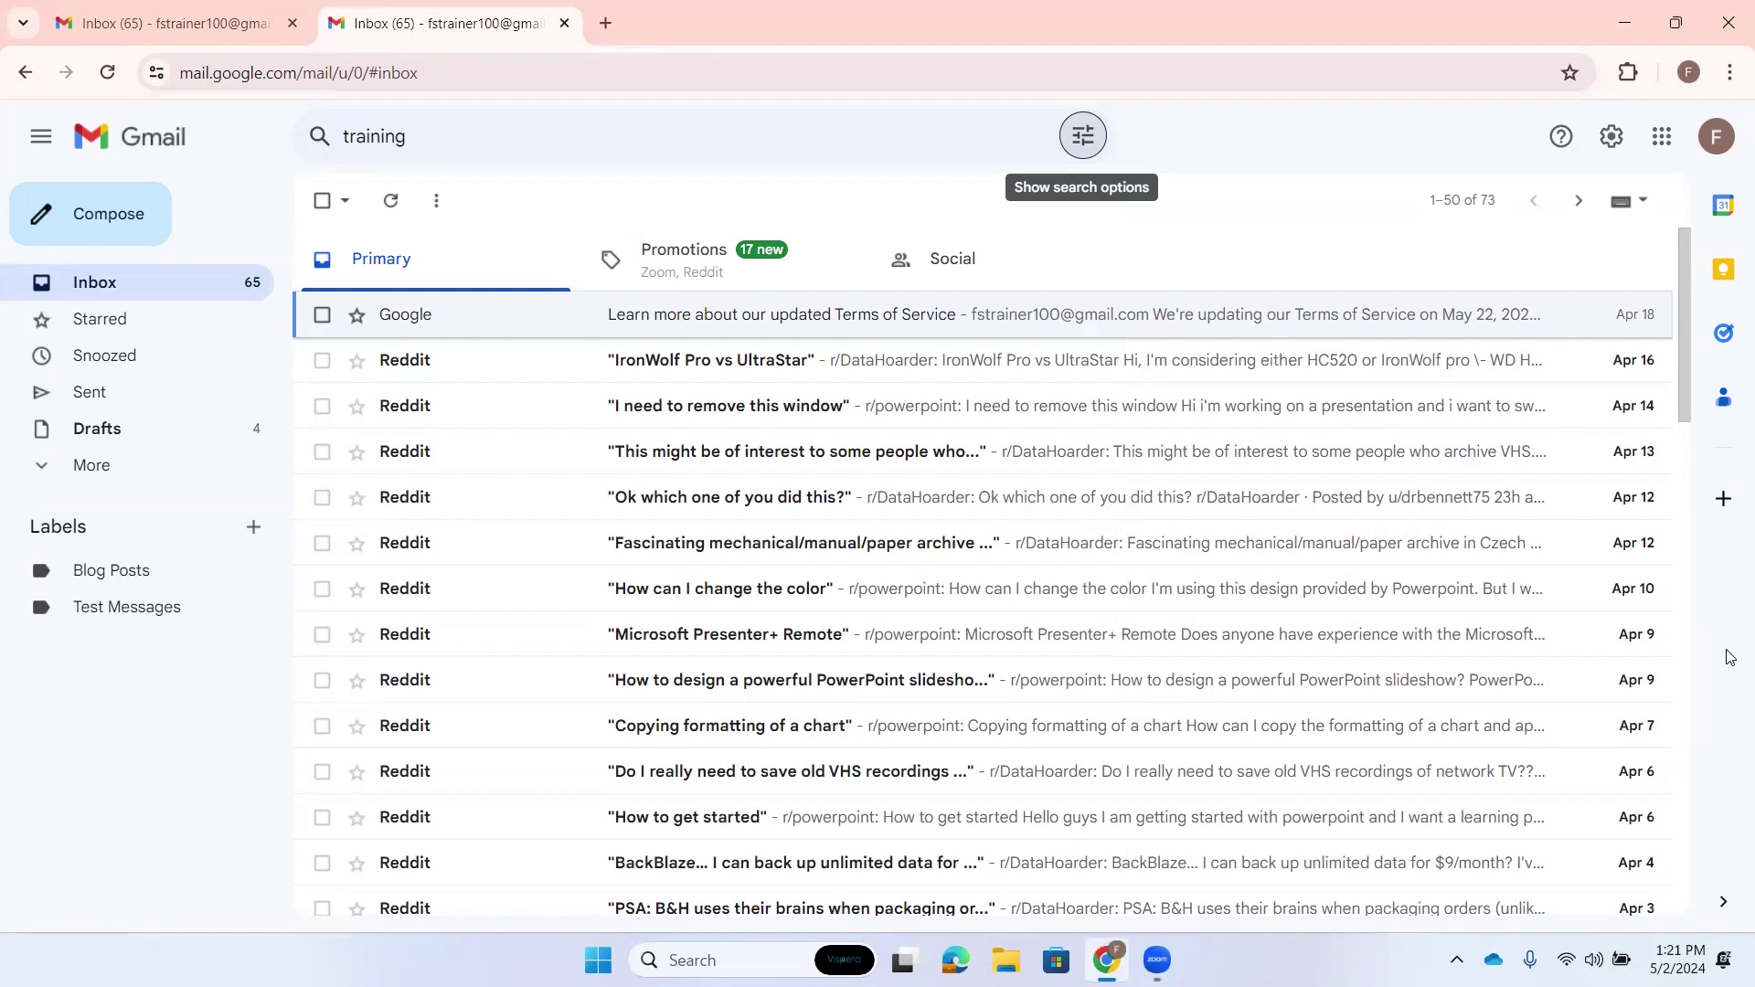
pyautogui.click(1082, 135)
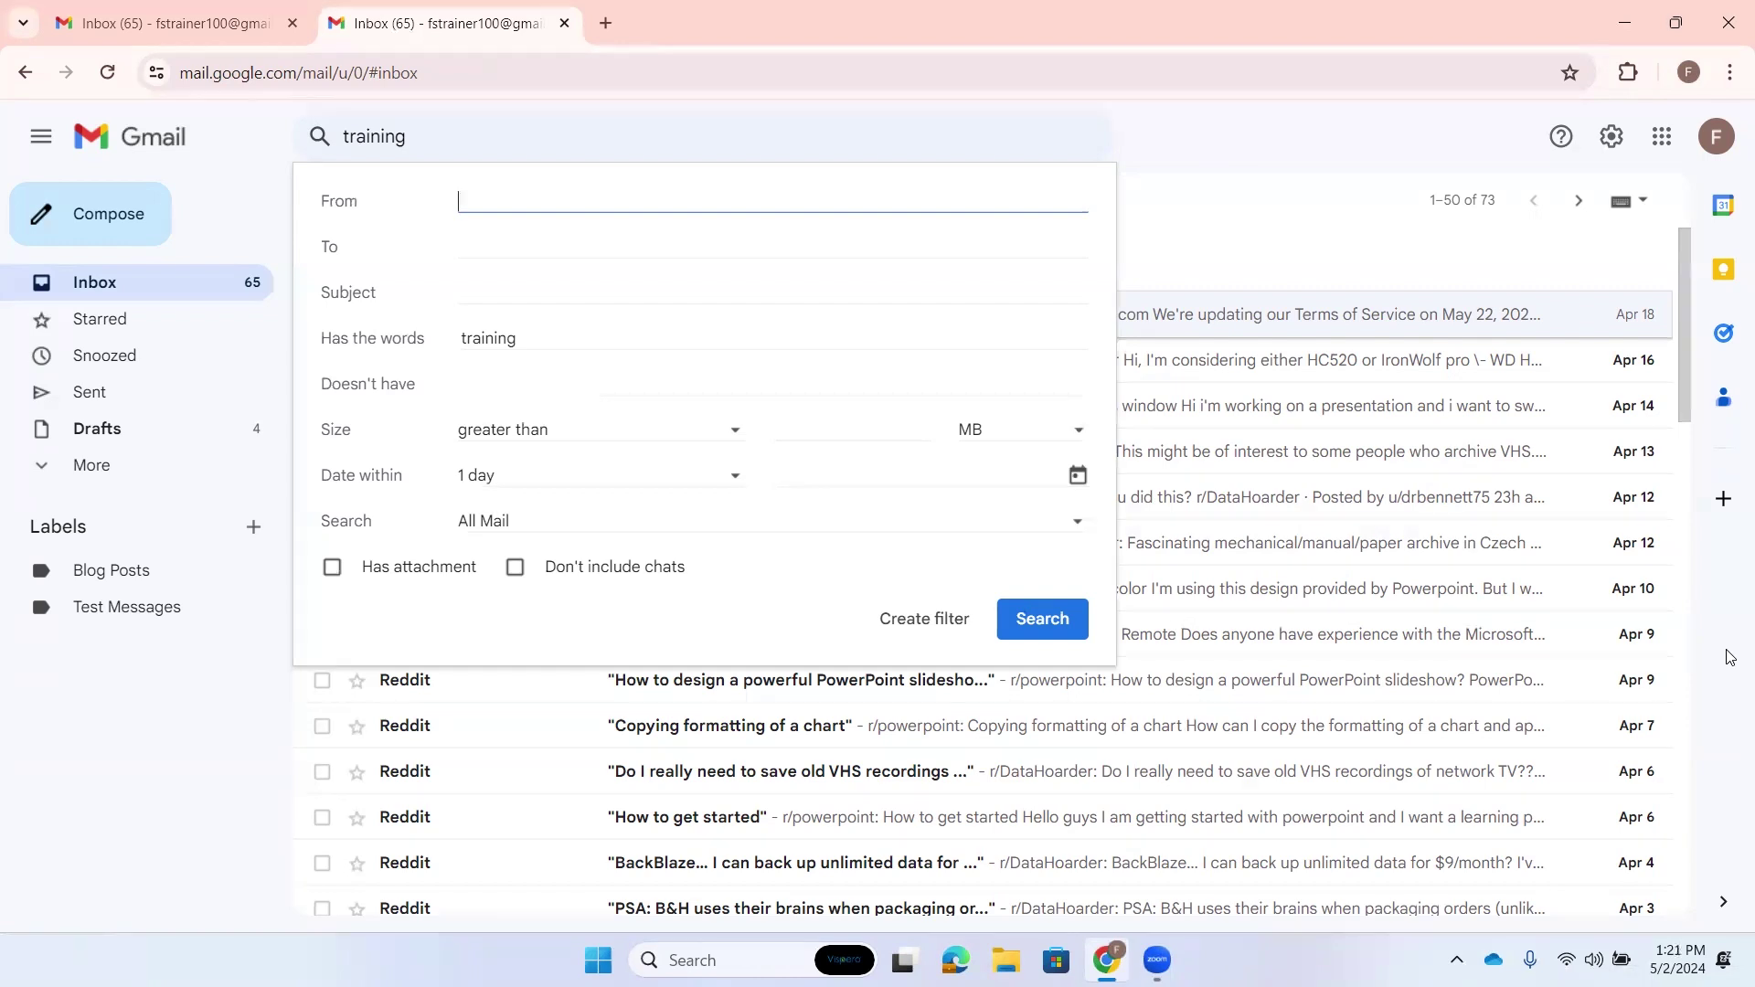
pyautogui.write('vispero')
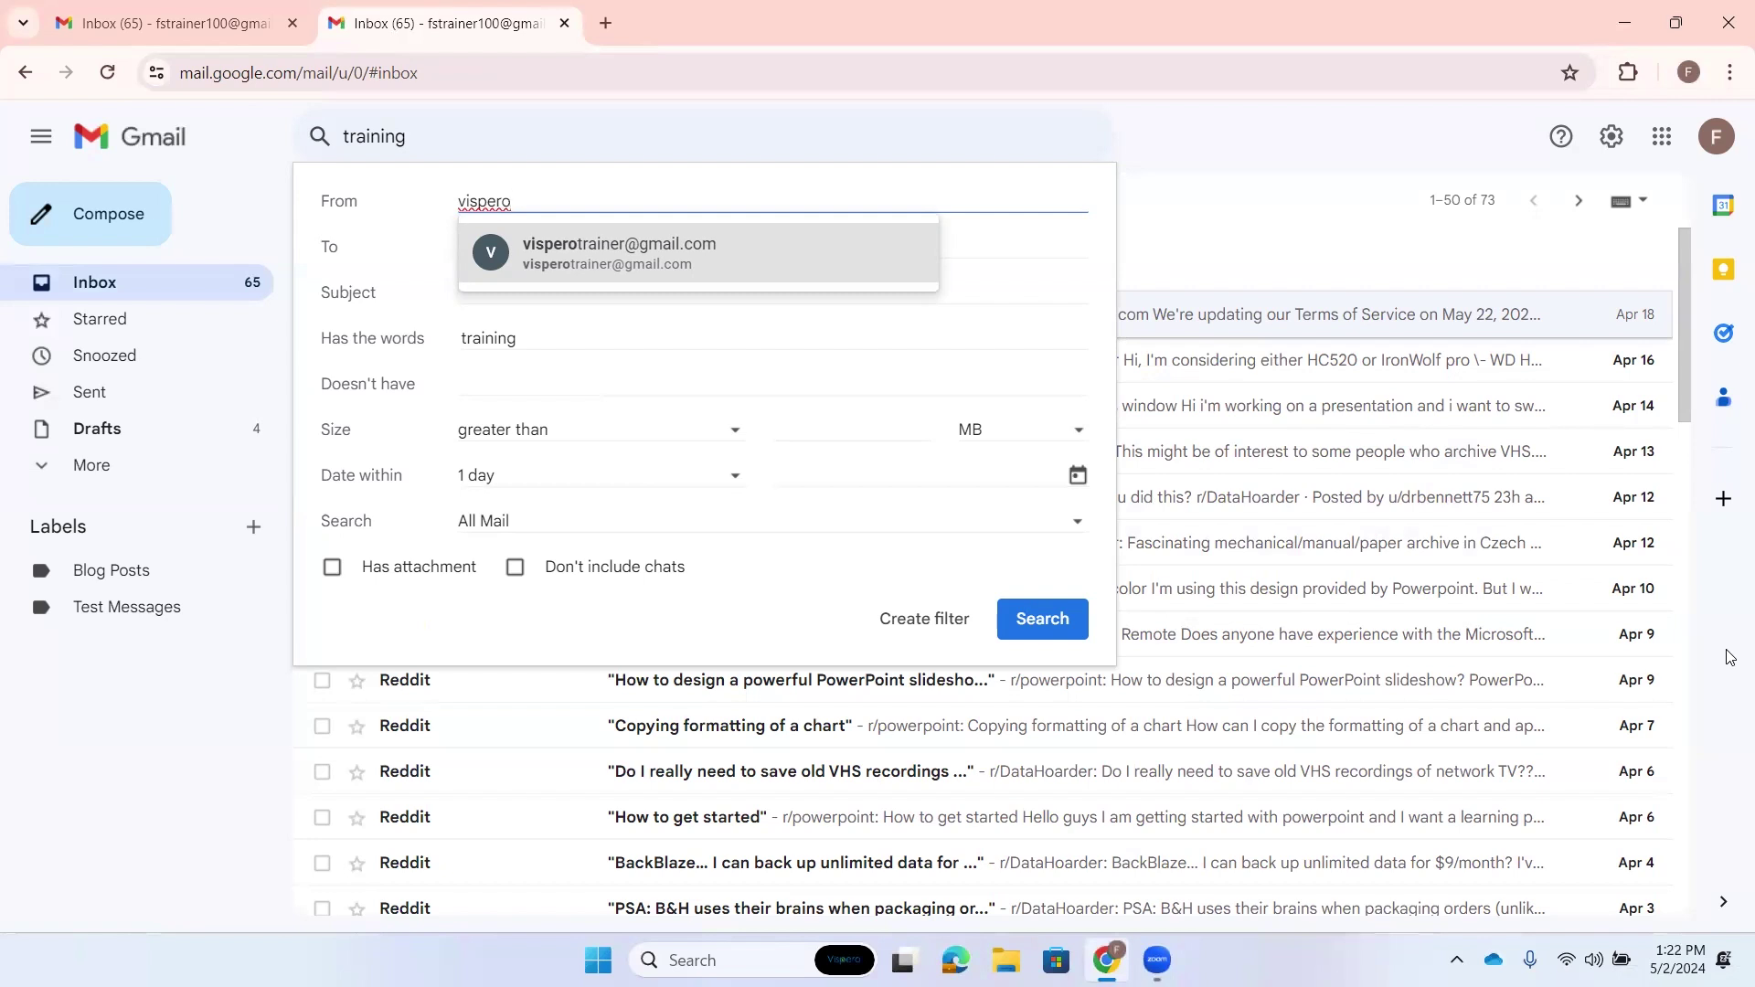
pyautogui.press('Return')
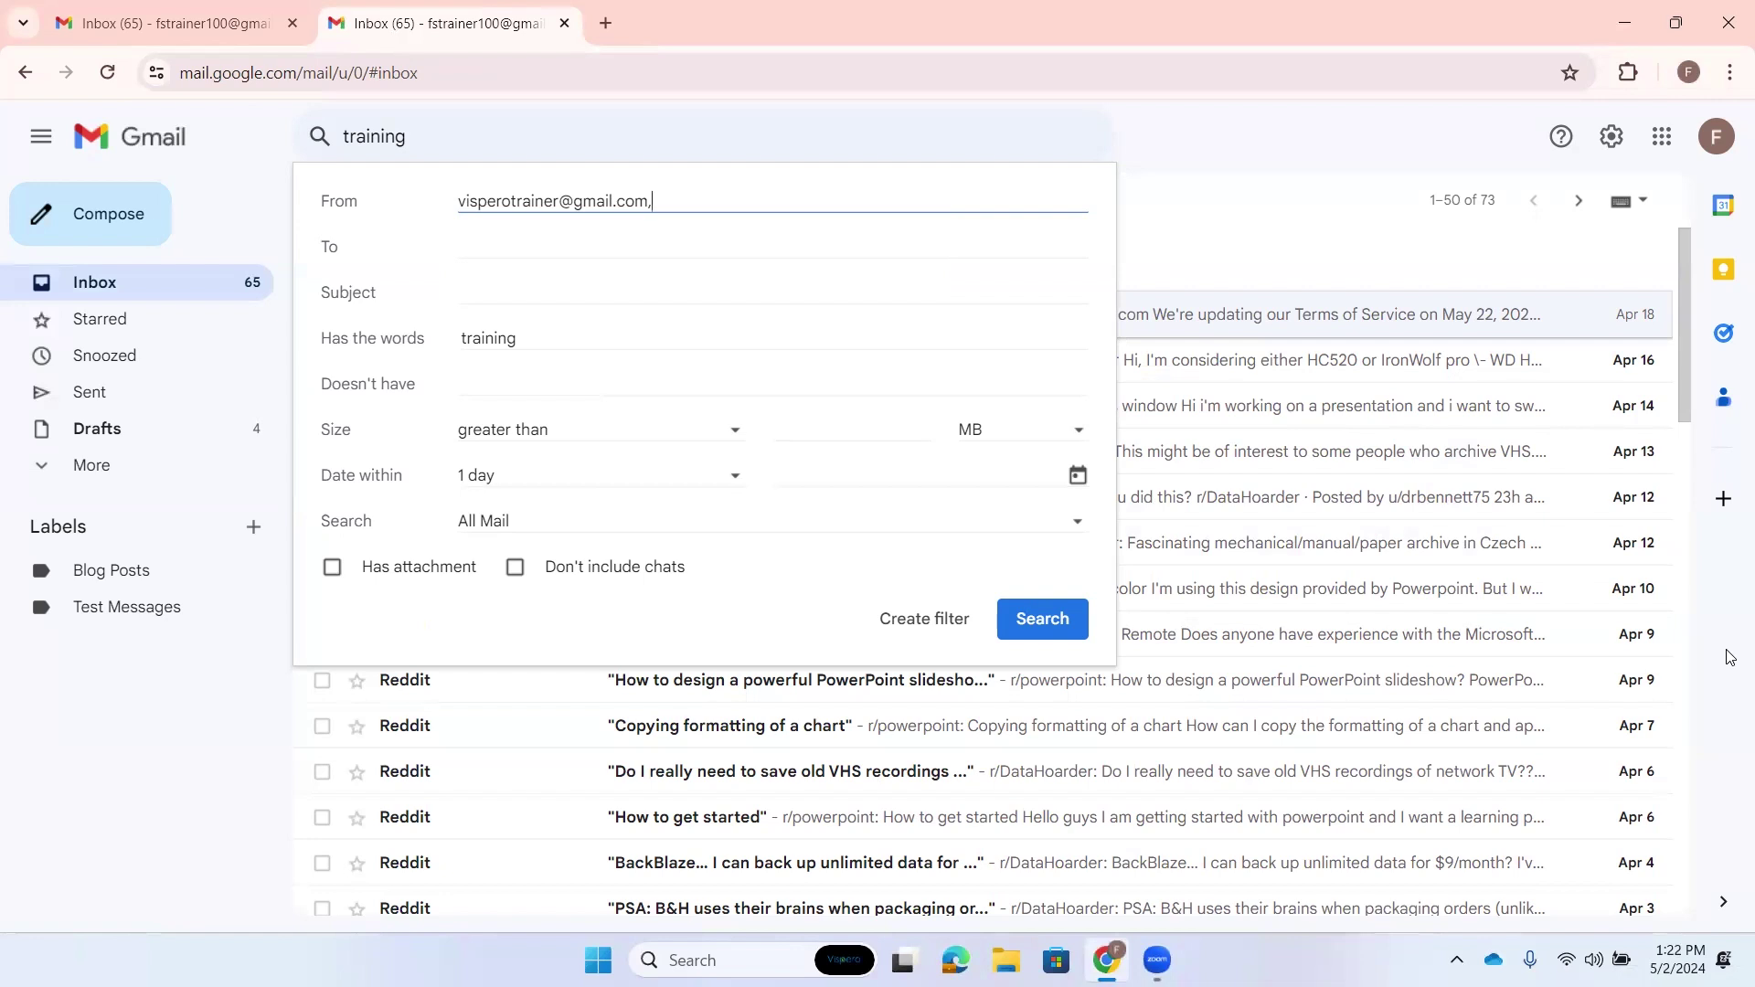
# Step: Clear 'training' from the Has the words field, leaving only the sender criterion
pyautogui.press('Tab')
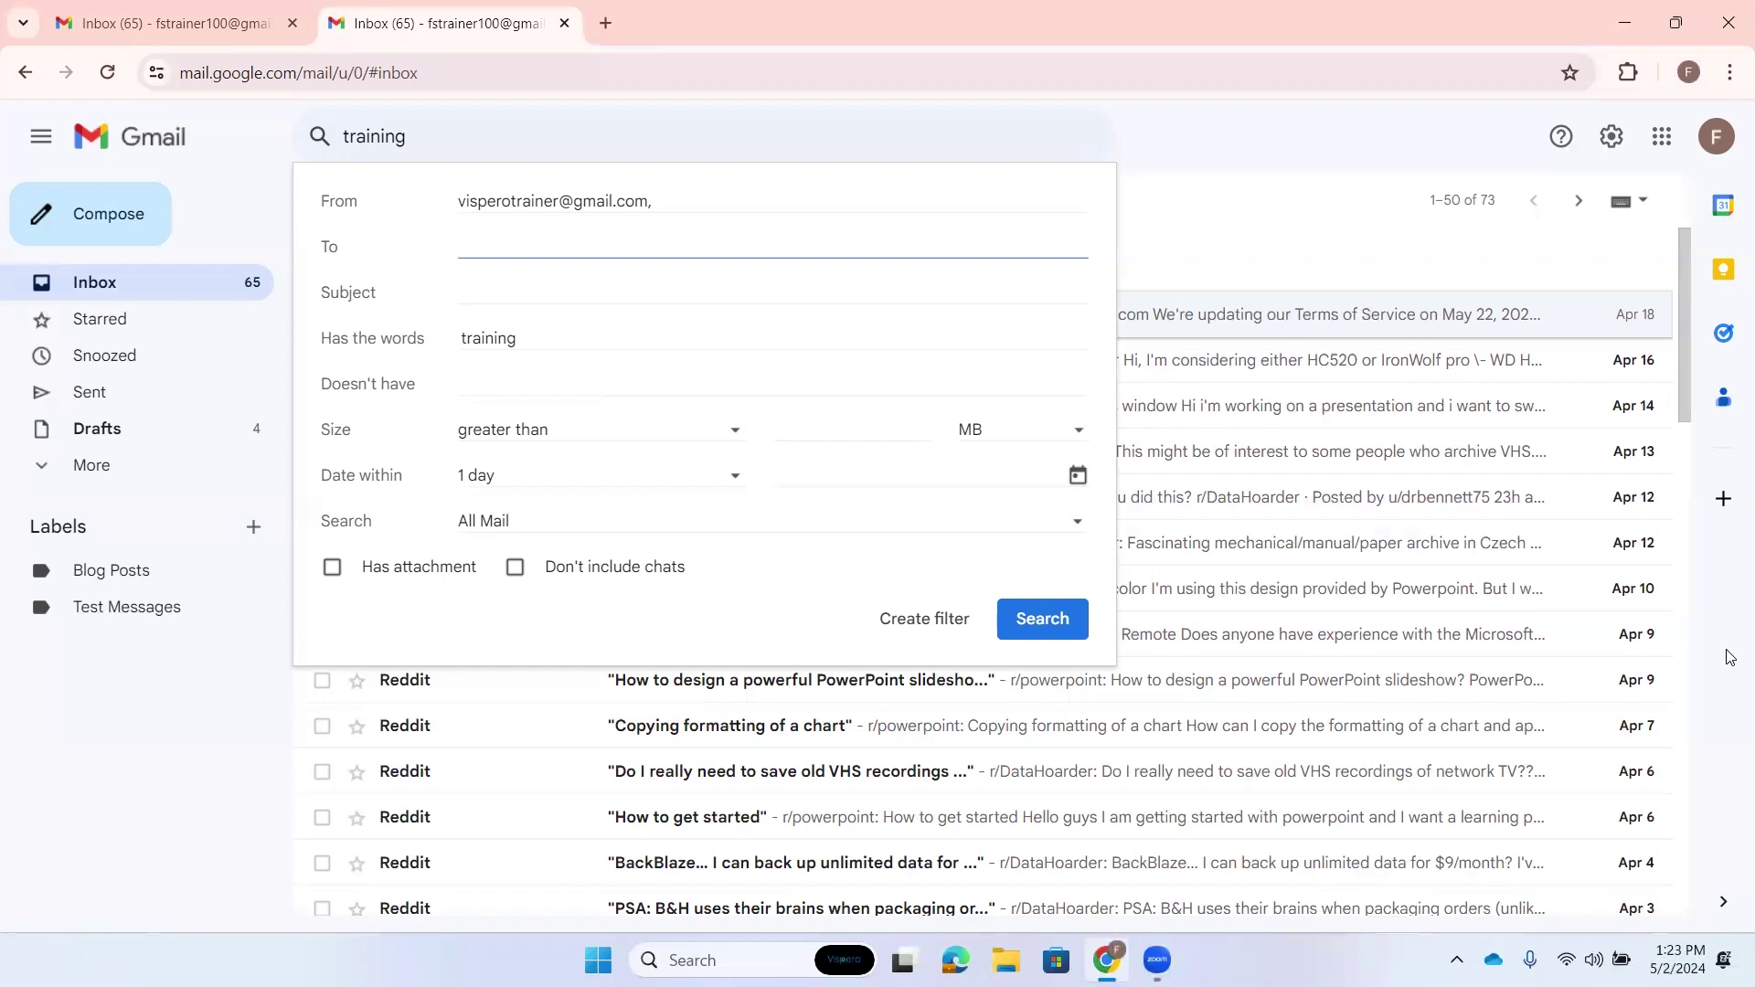
pyautogui.press('Tab')
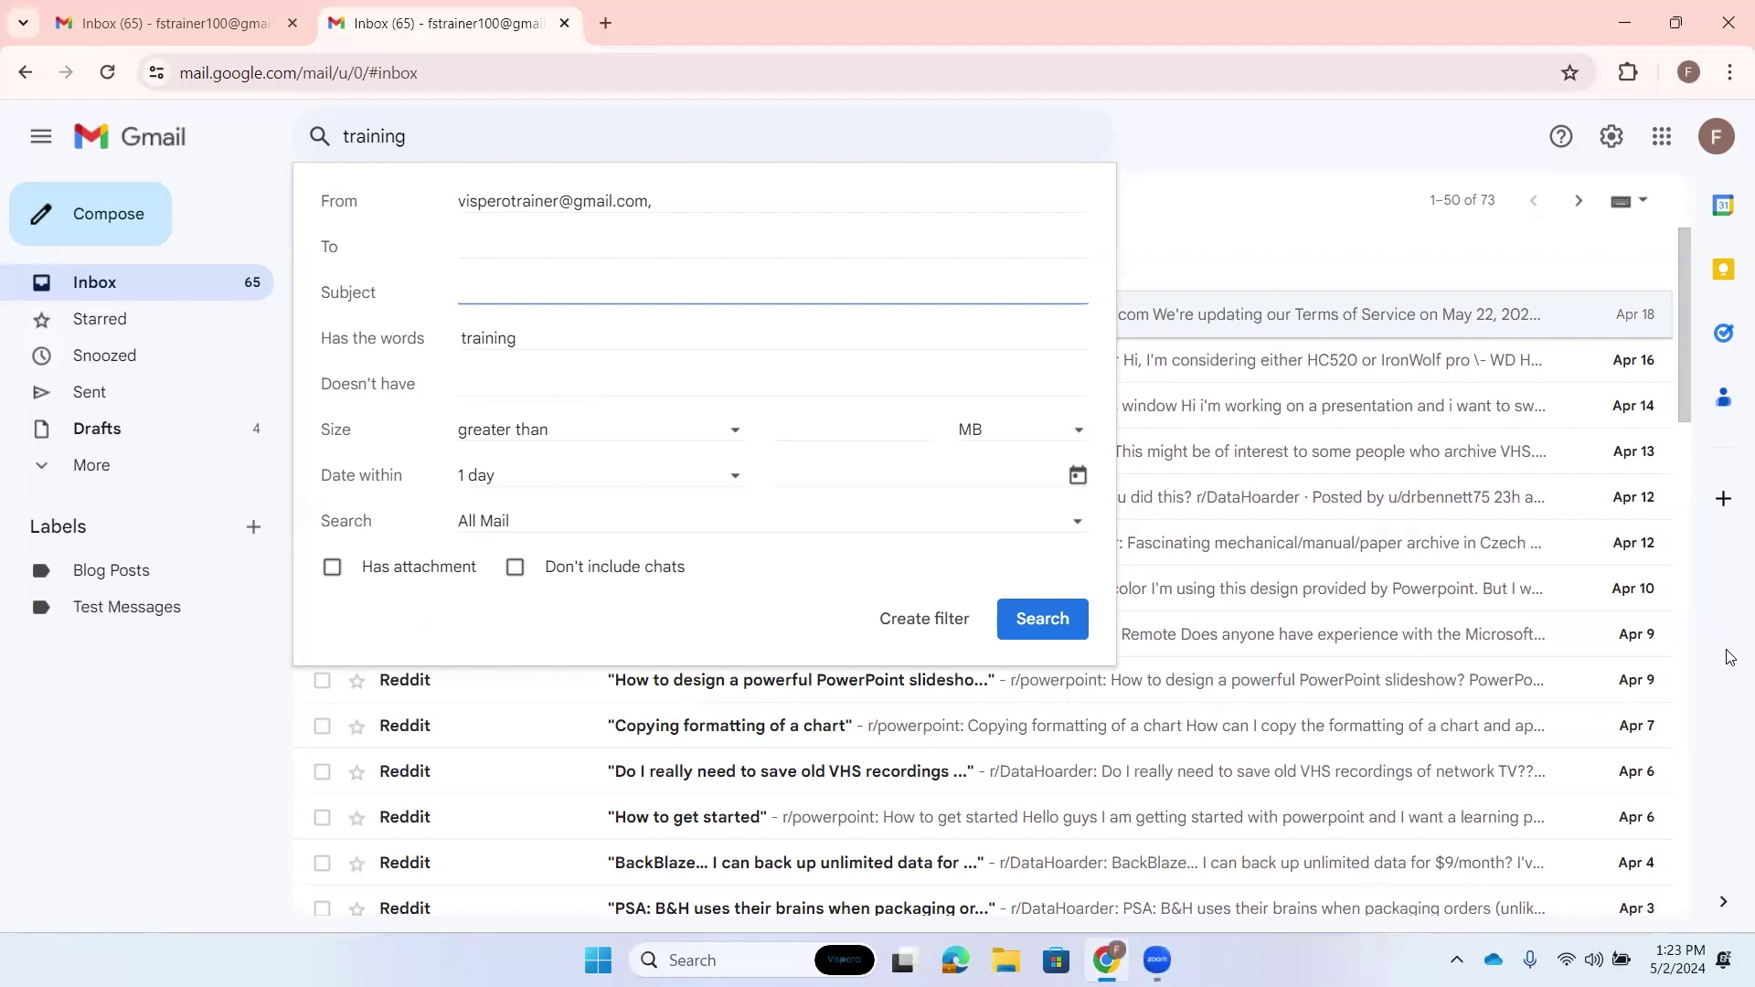
pyautogui.press('Tab')
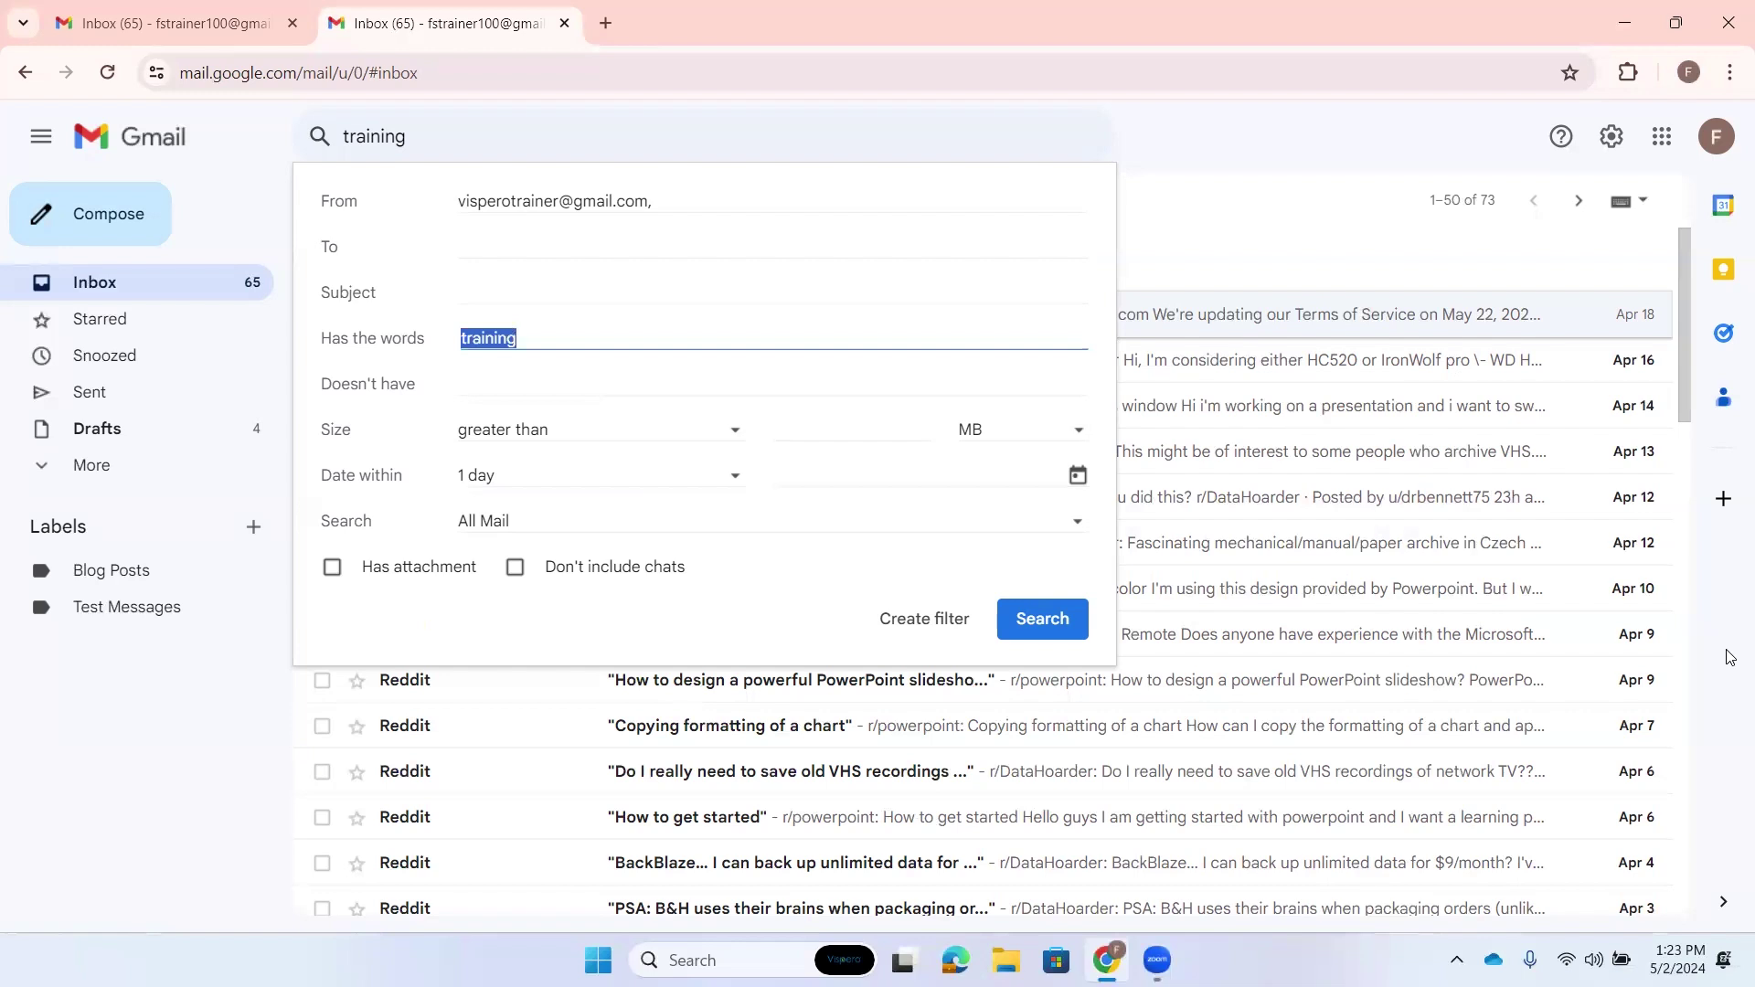
pyautogui.press('BackSpace')
pyautogui.press('Tab')
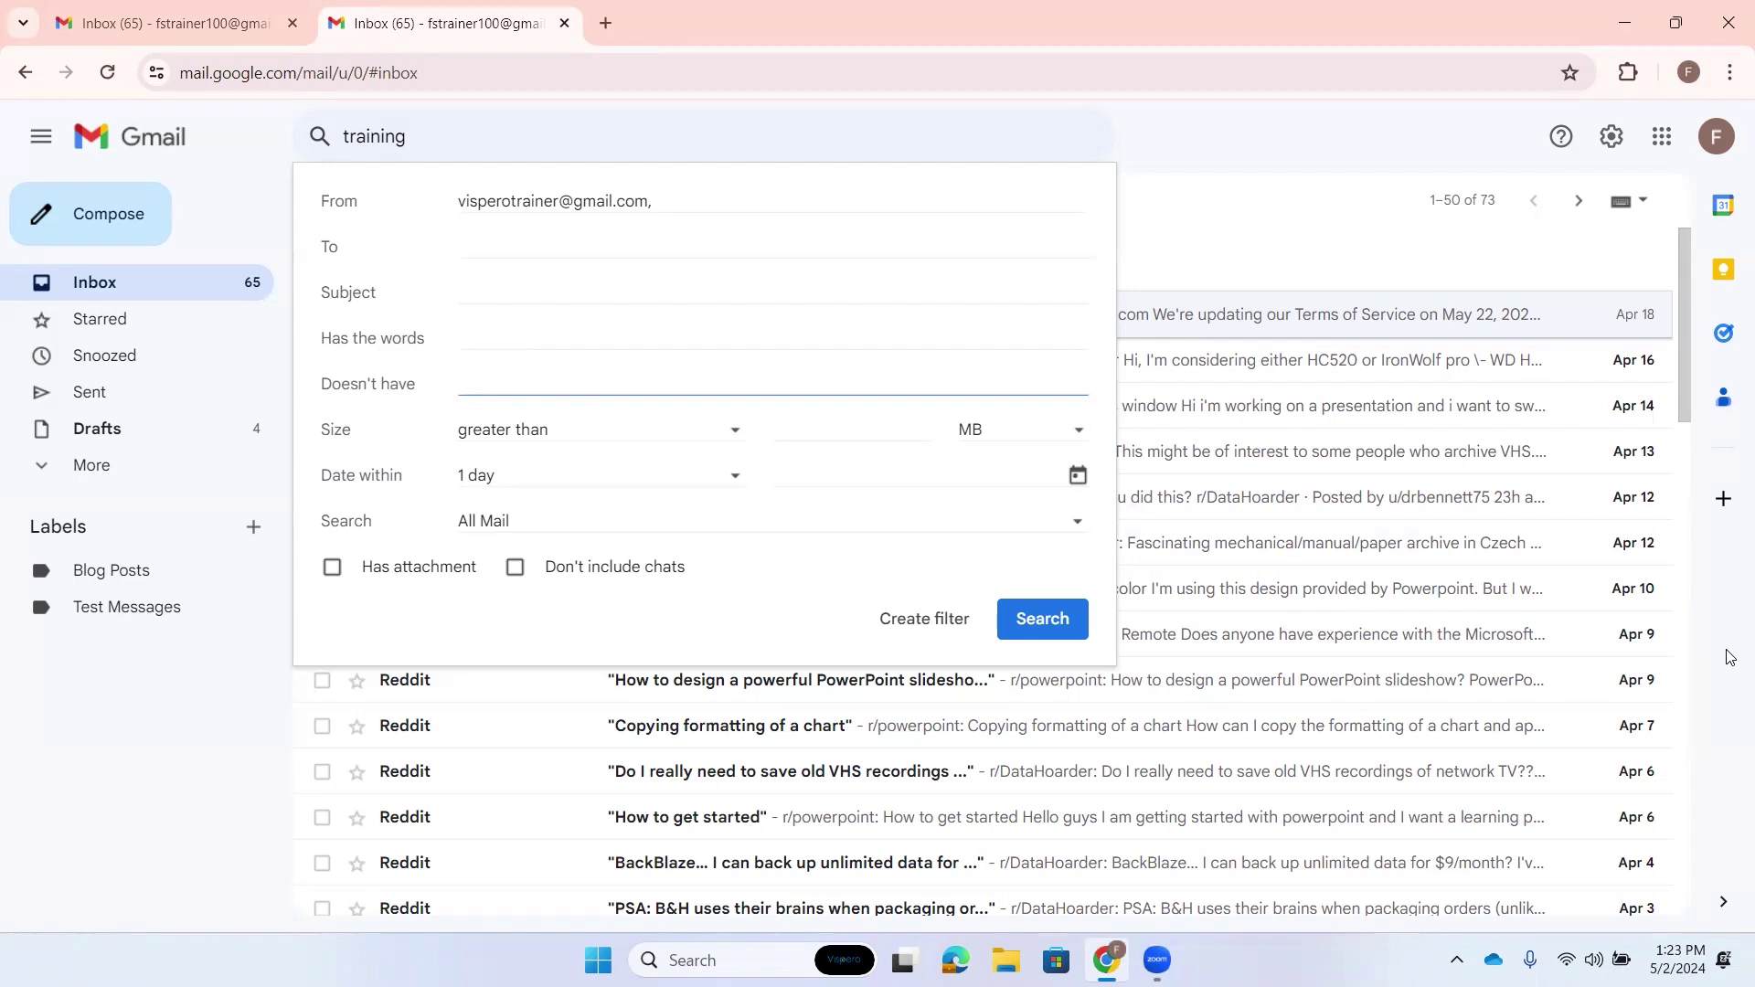
# Step: Set Date within to 1 year, moving on to the 2024/05/02 reference date
pyautogui.press('Tab')
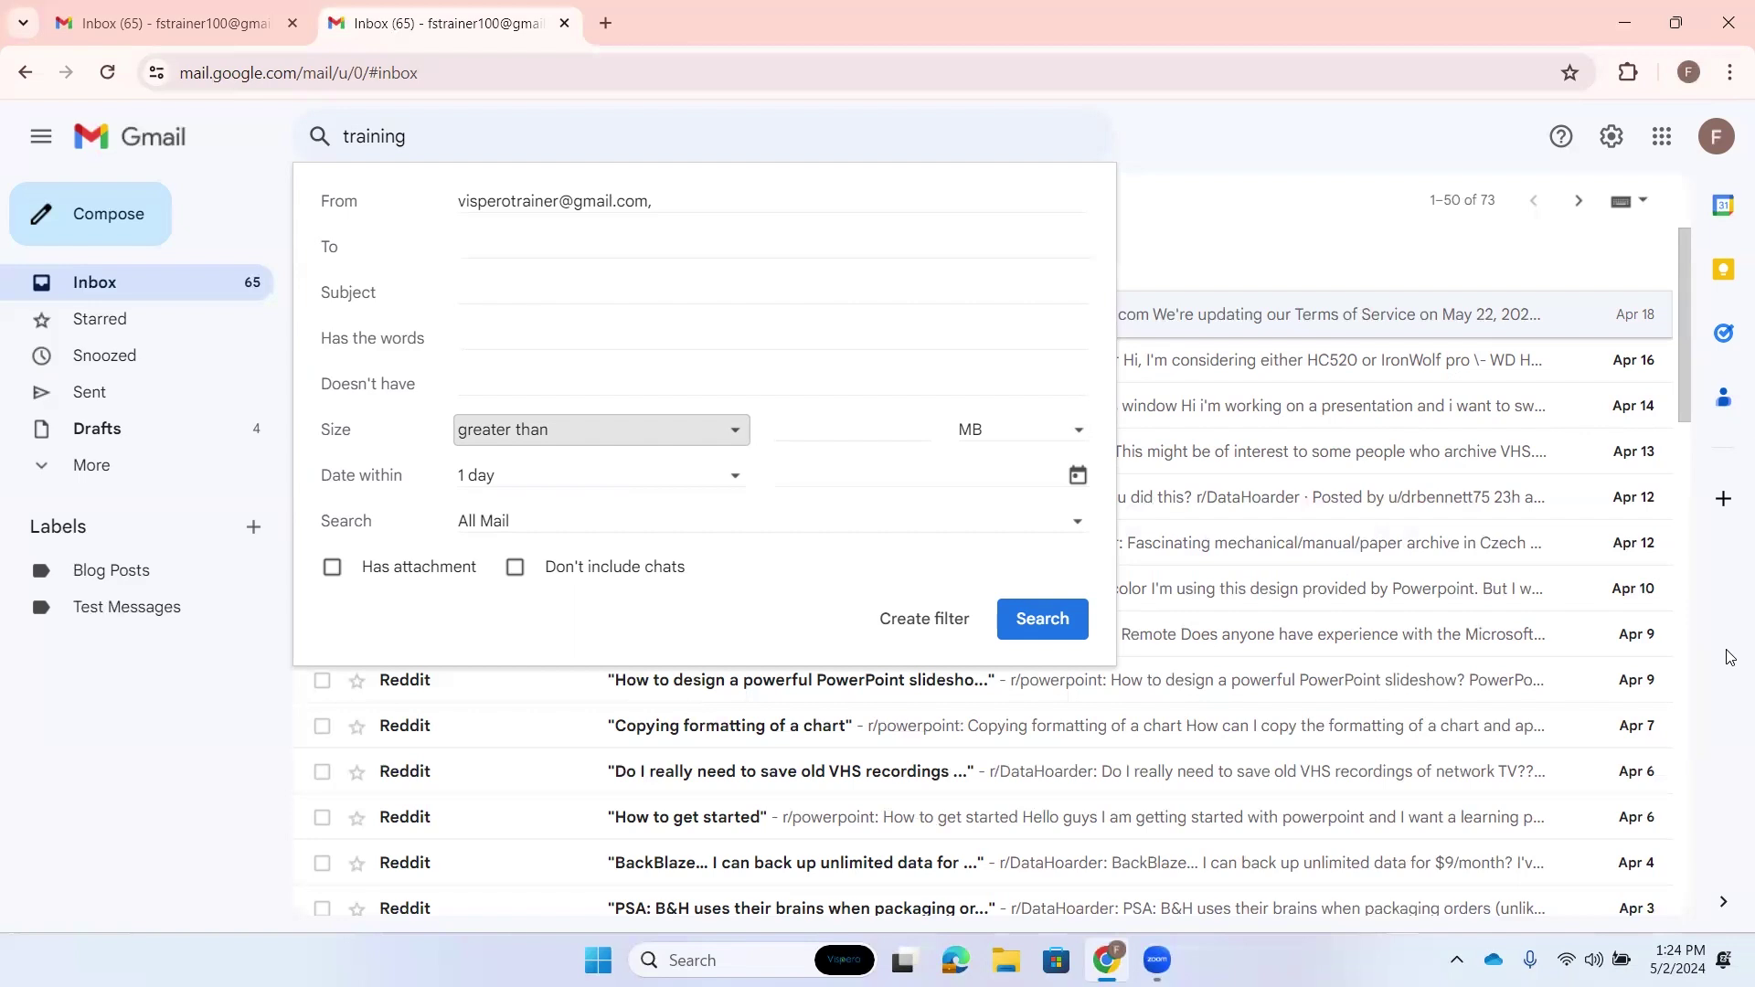
pyautogui.press('Tab')
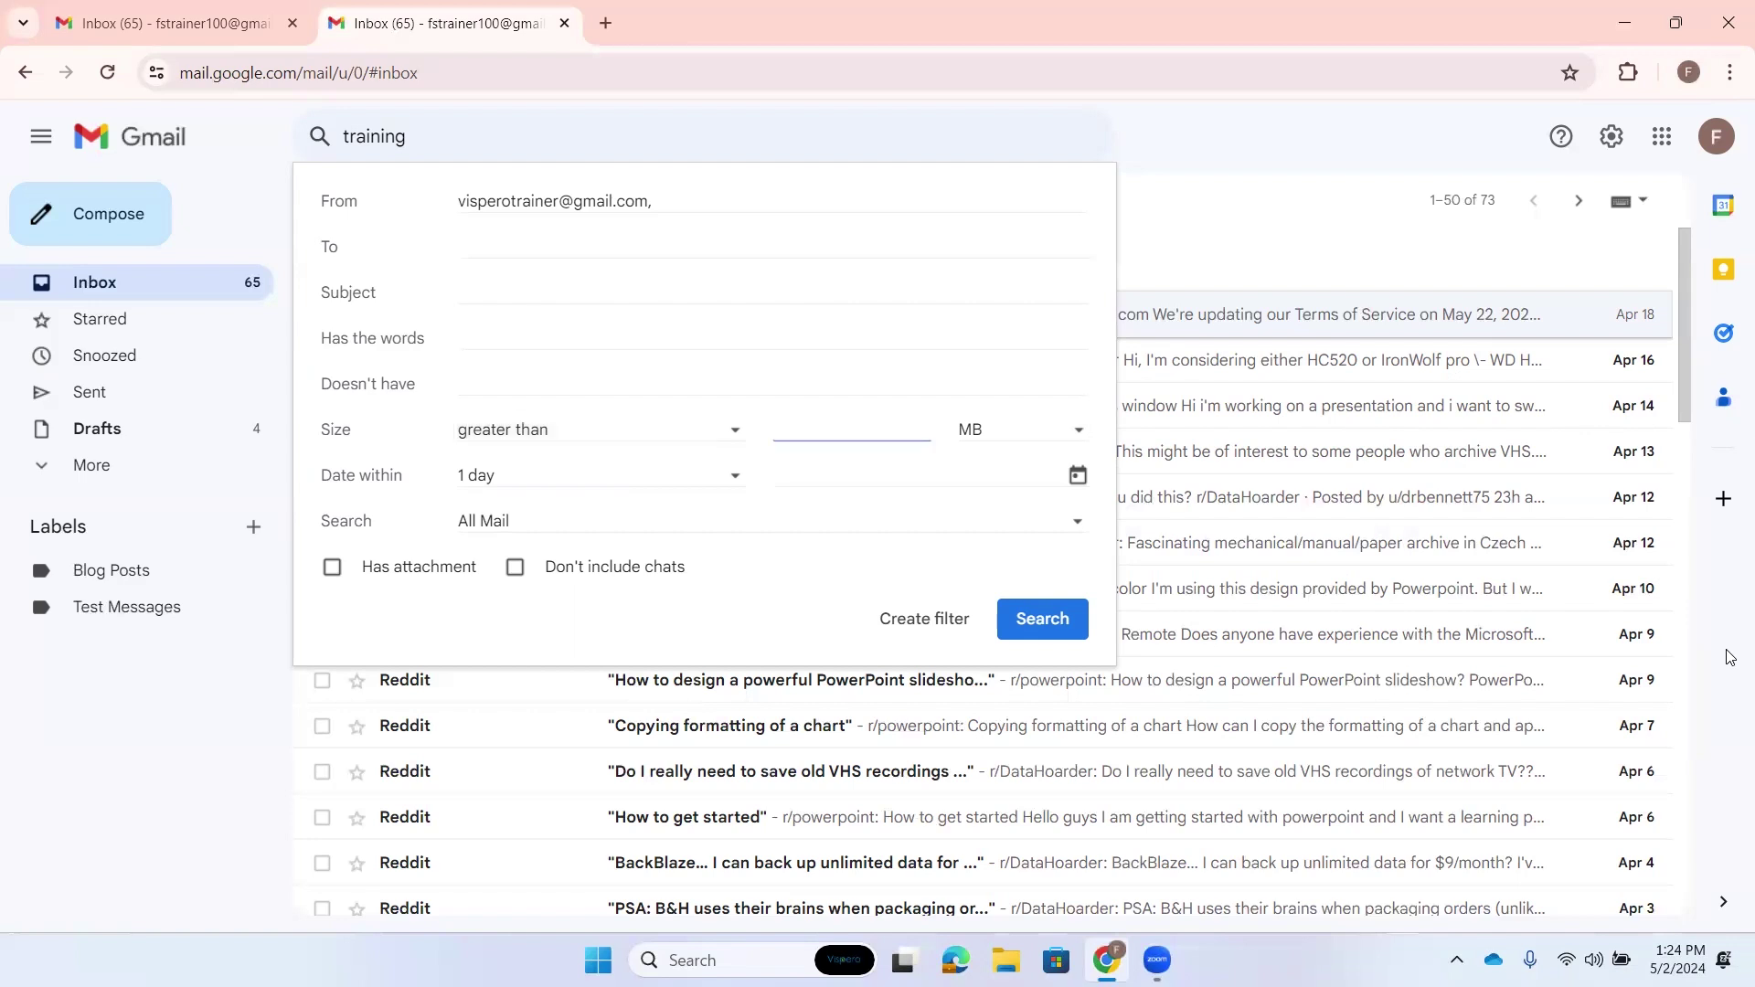
pyautogui.press('Tab')
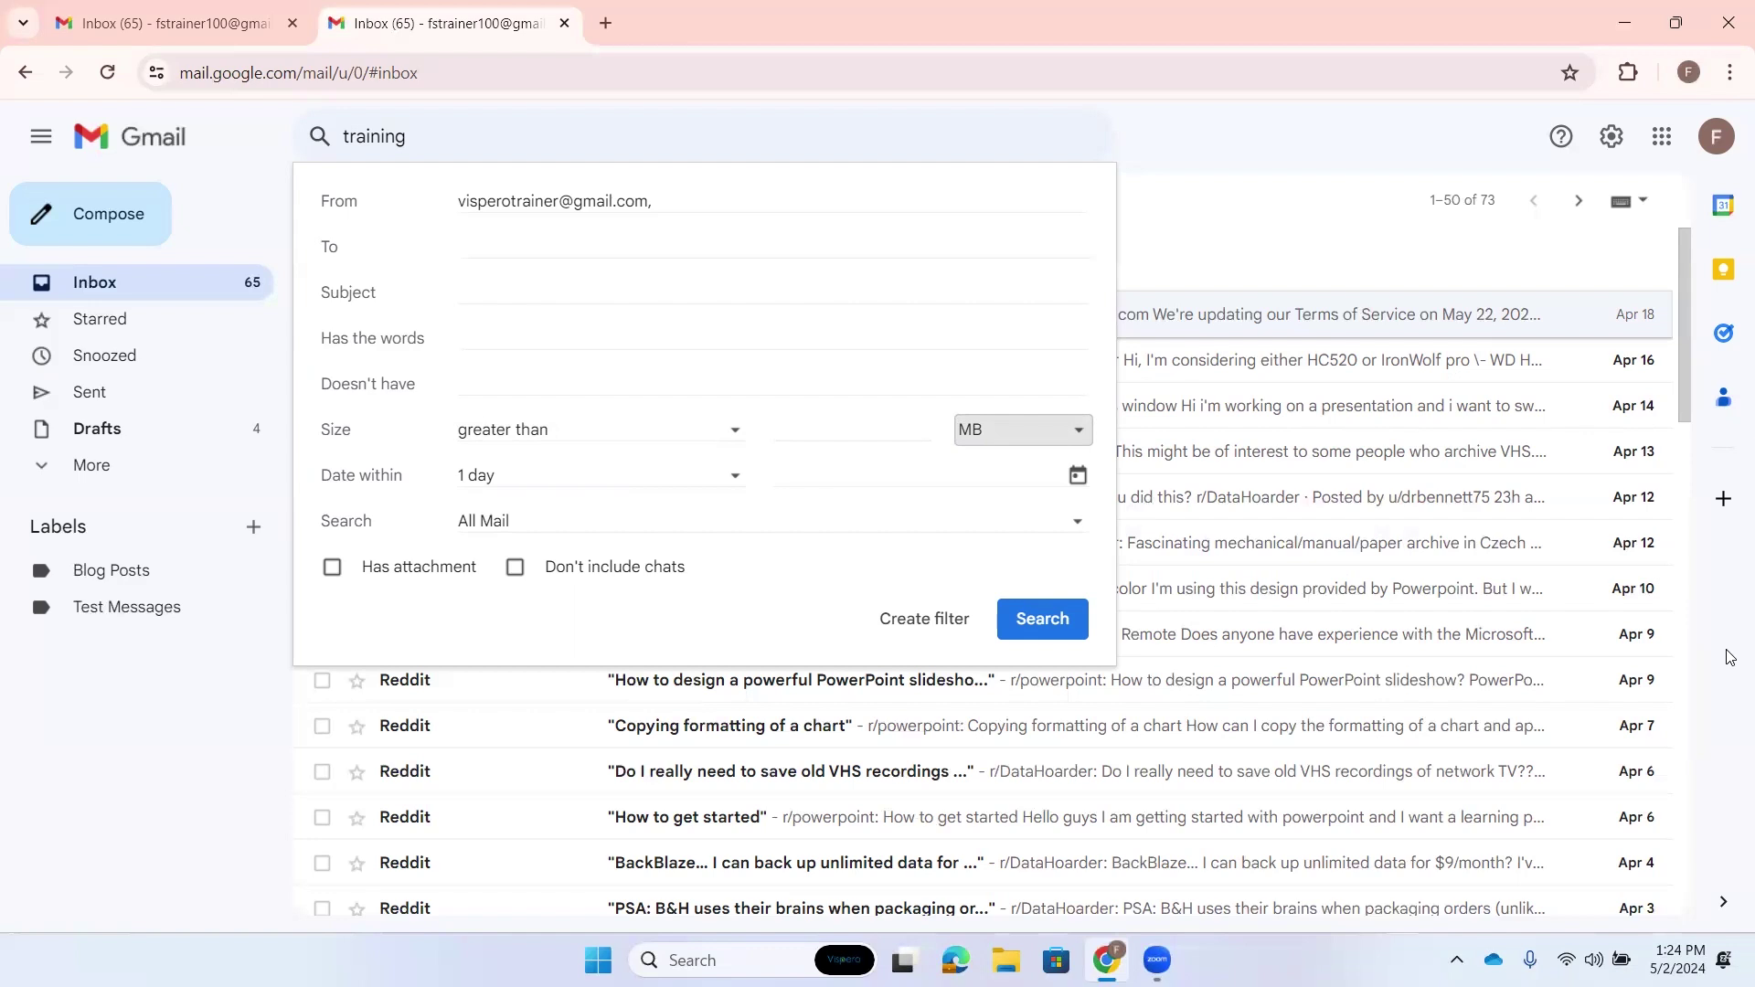
pyautogui.press('Tab')
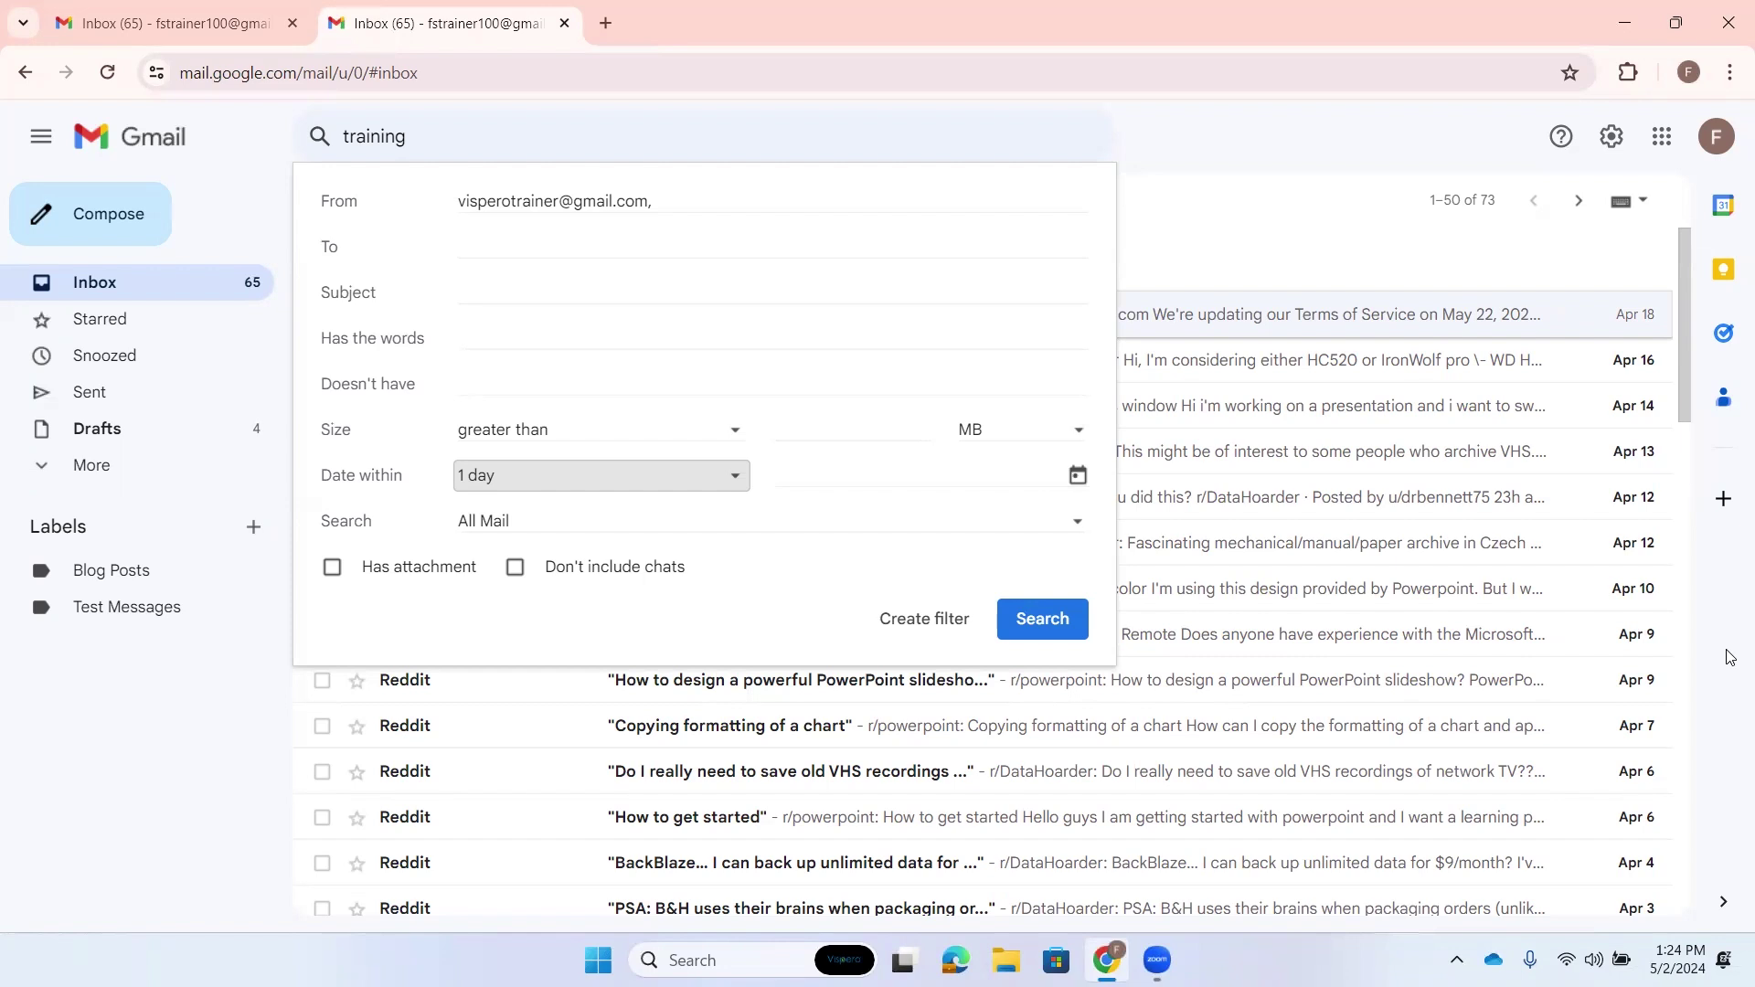
pyautogui.press('space')
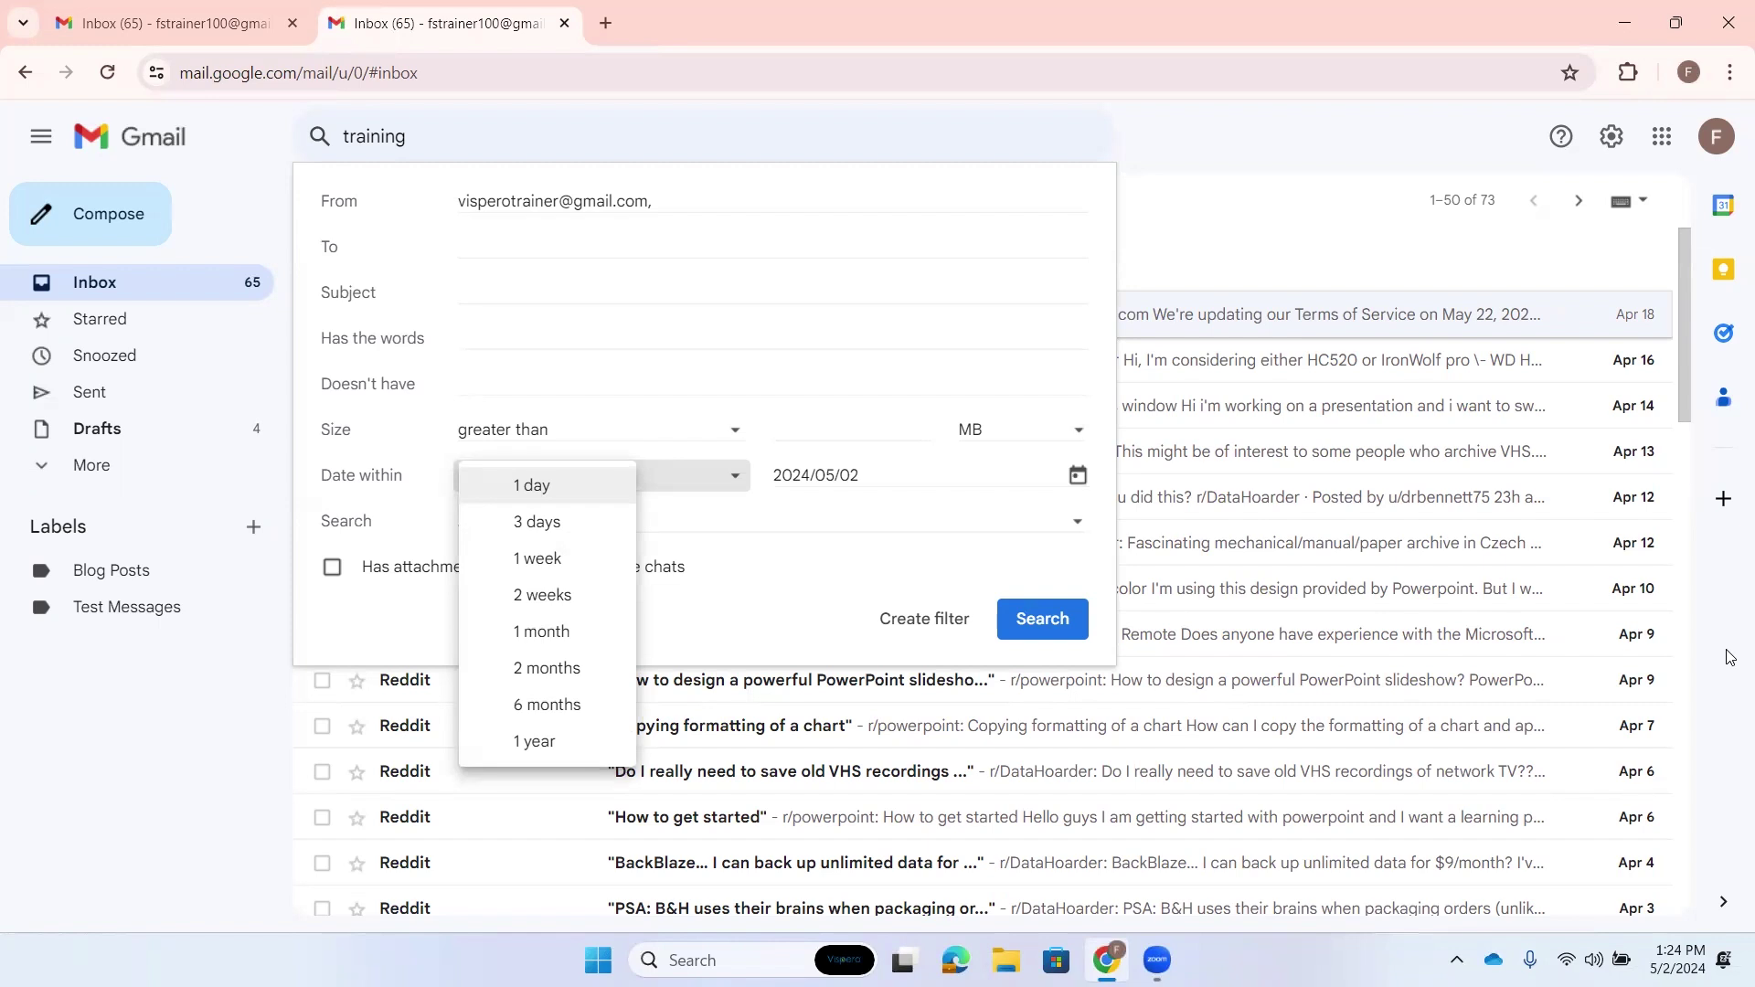
pyautogui.press('Down')
pyautogui.press('Down')
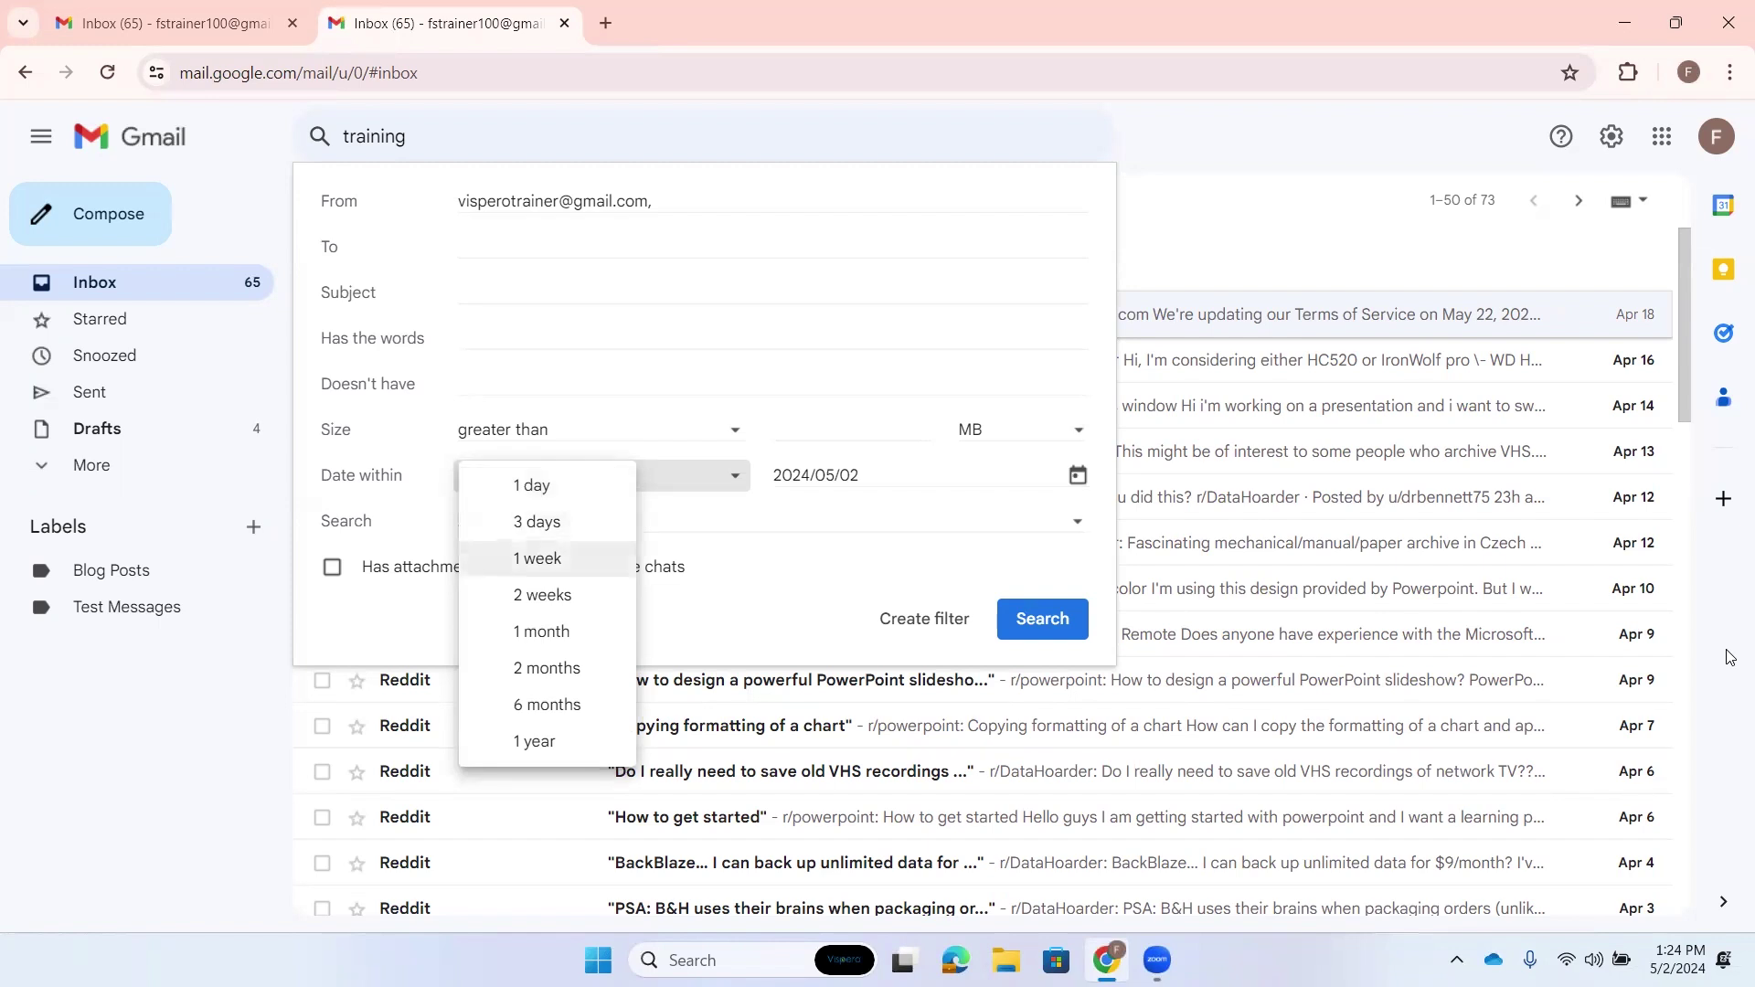
pyautogui.press('Down')
pyautogui.press('Down')
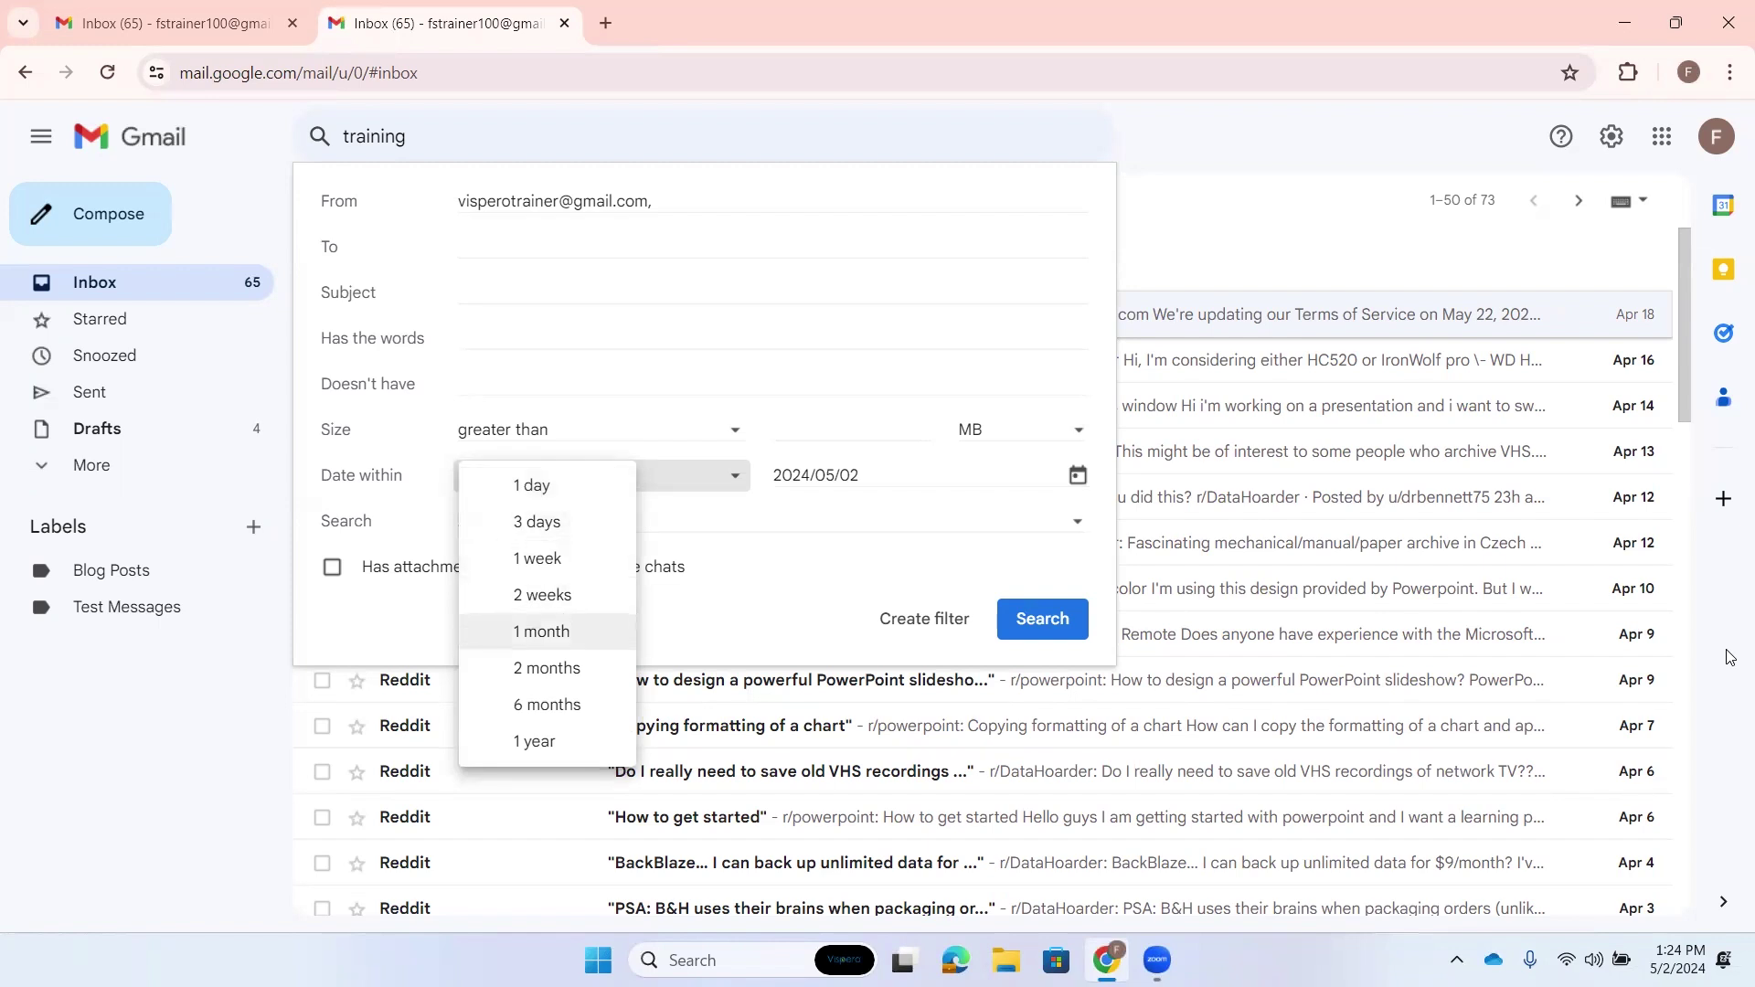
pyautogui.press('Down')
pyautogui.press('Down')
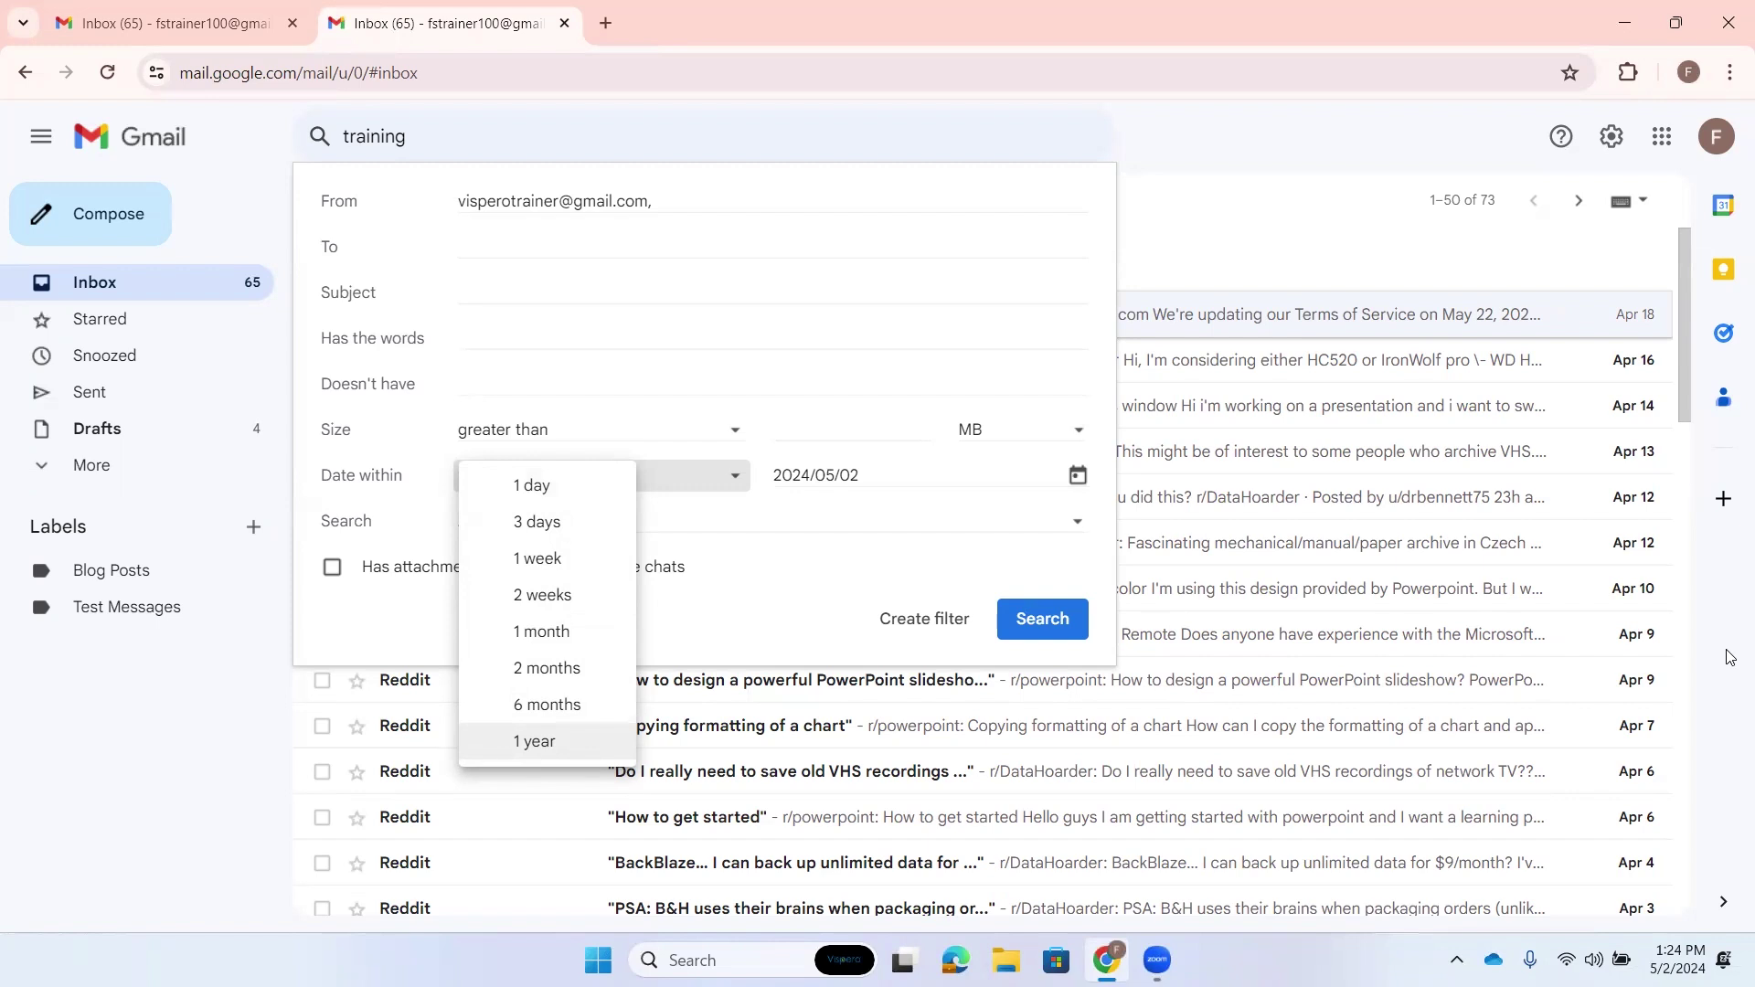
pyautogui.press('Return')
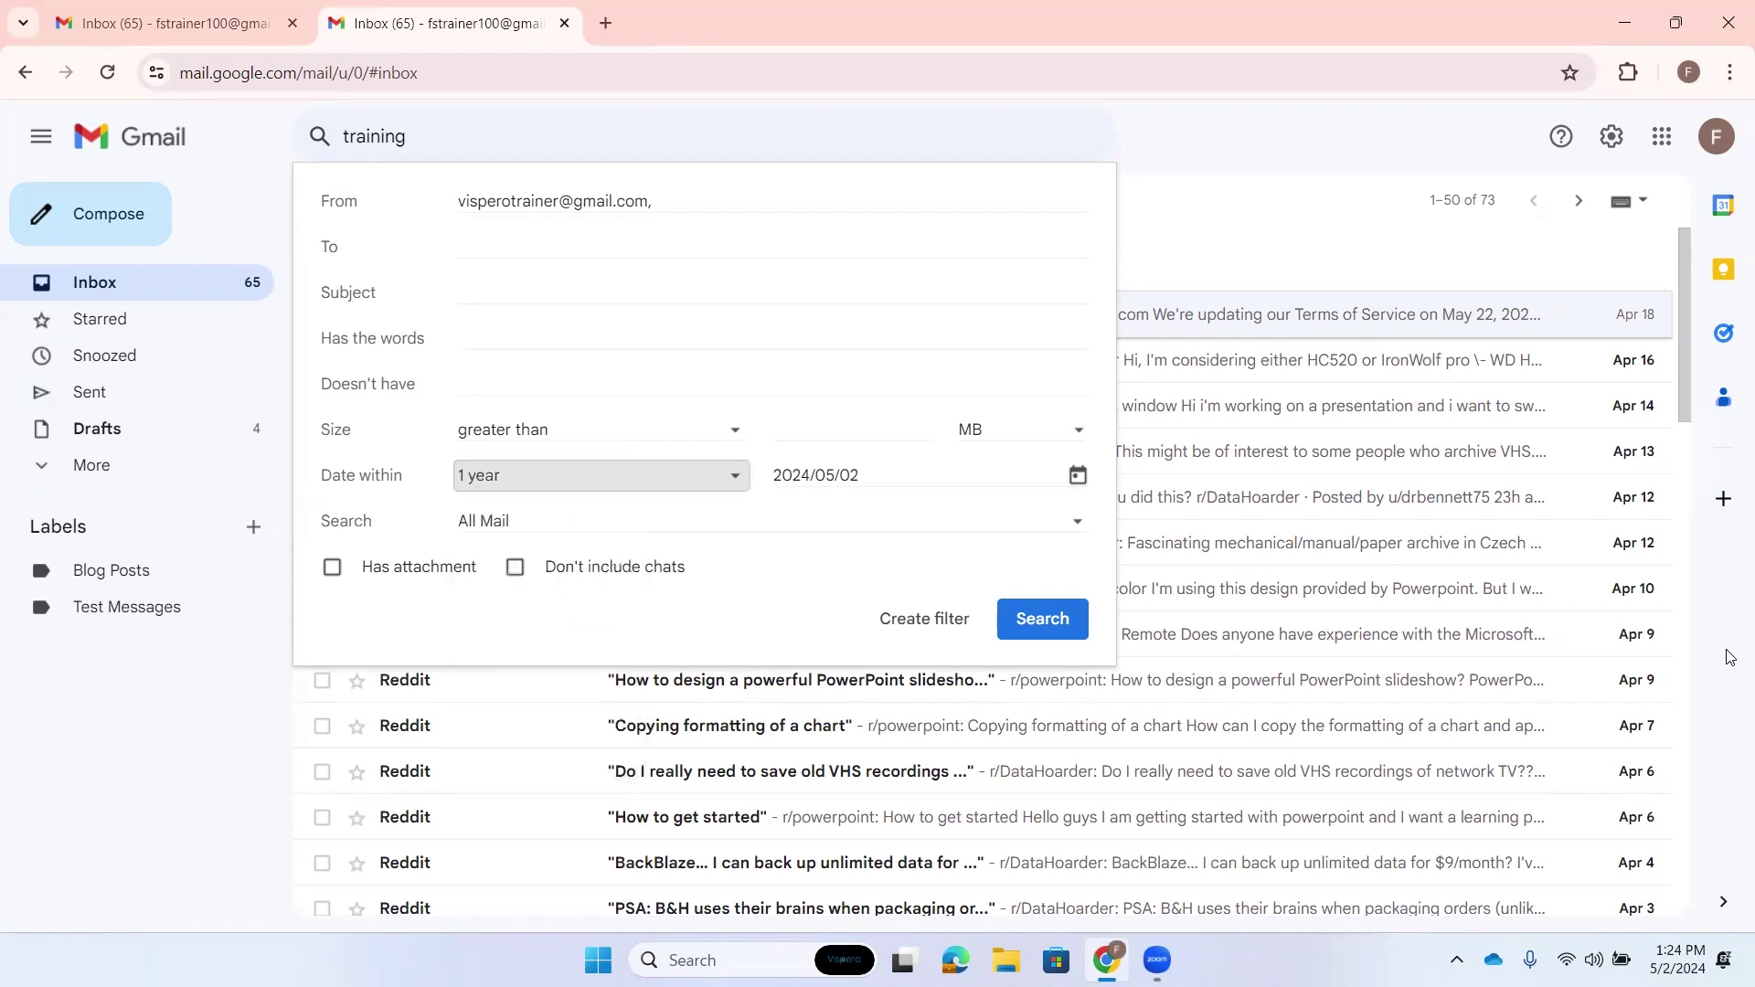
pyautogui.press('Tab')
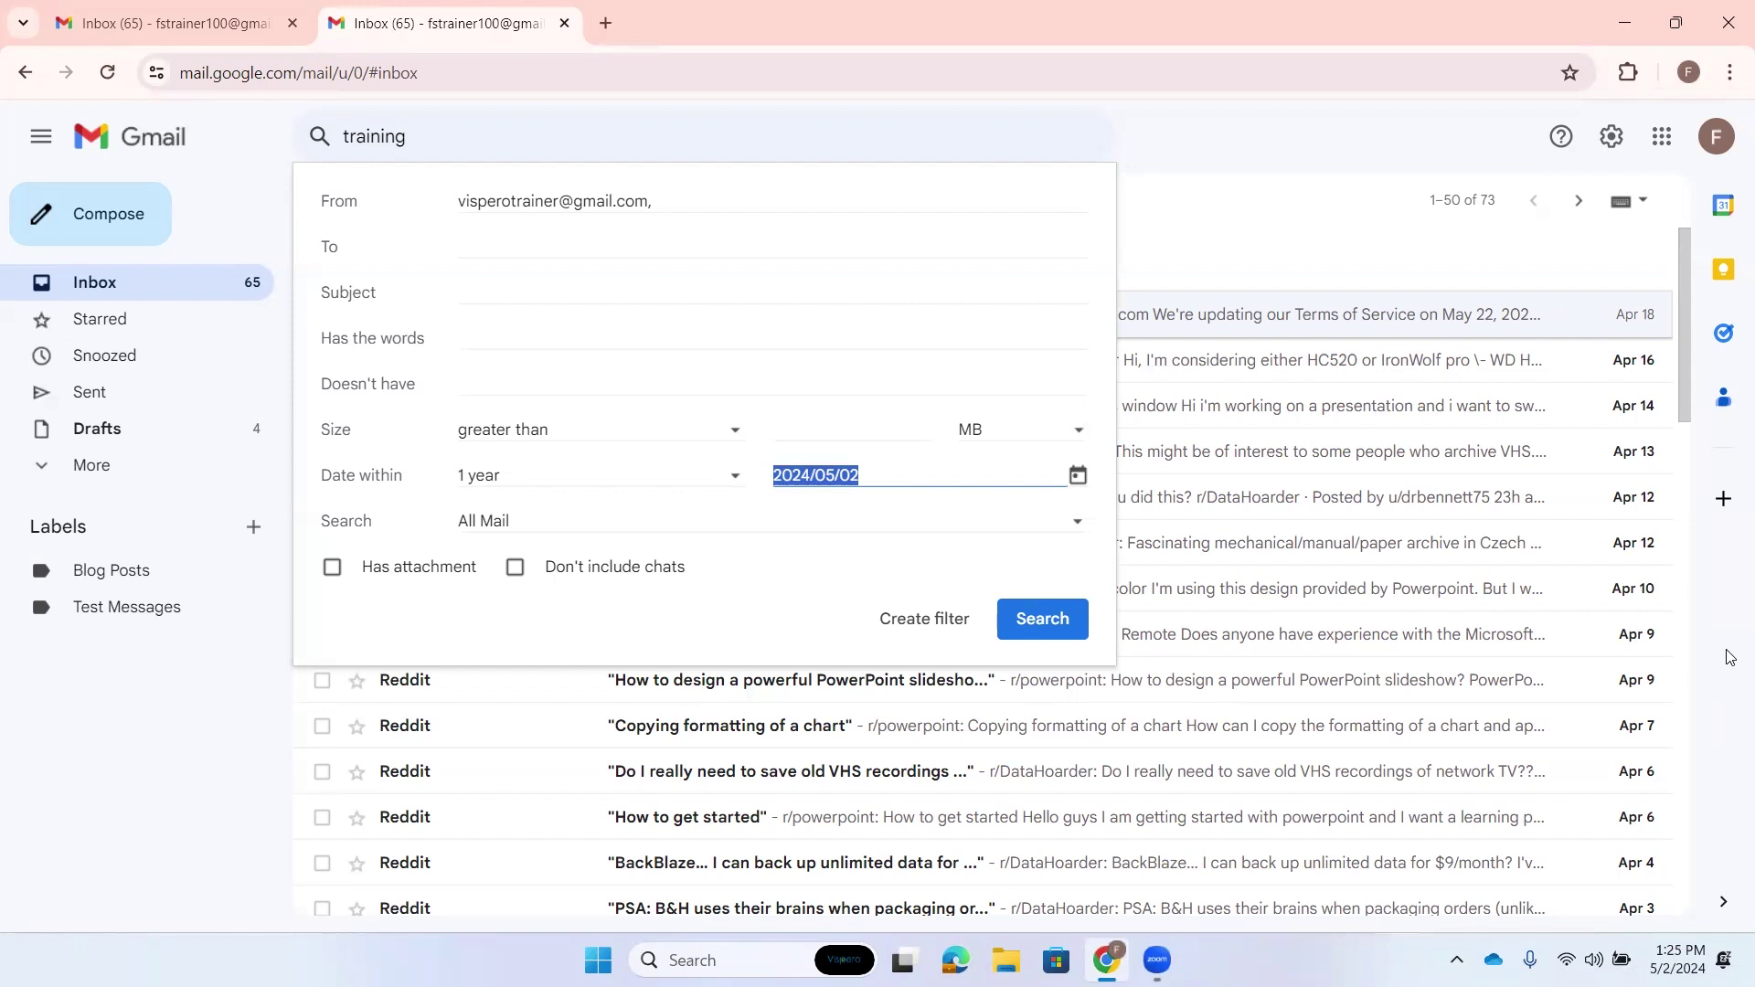
# Step: Change the reference date from 2024/05/02 to 2024/05/01
pyautogui.press('Right')
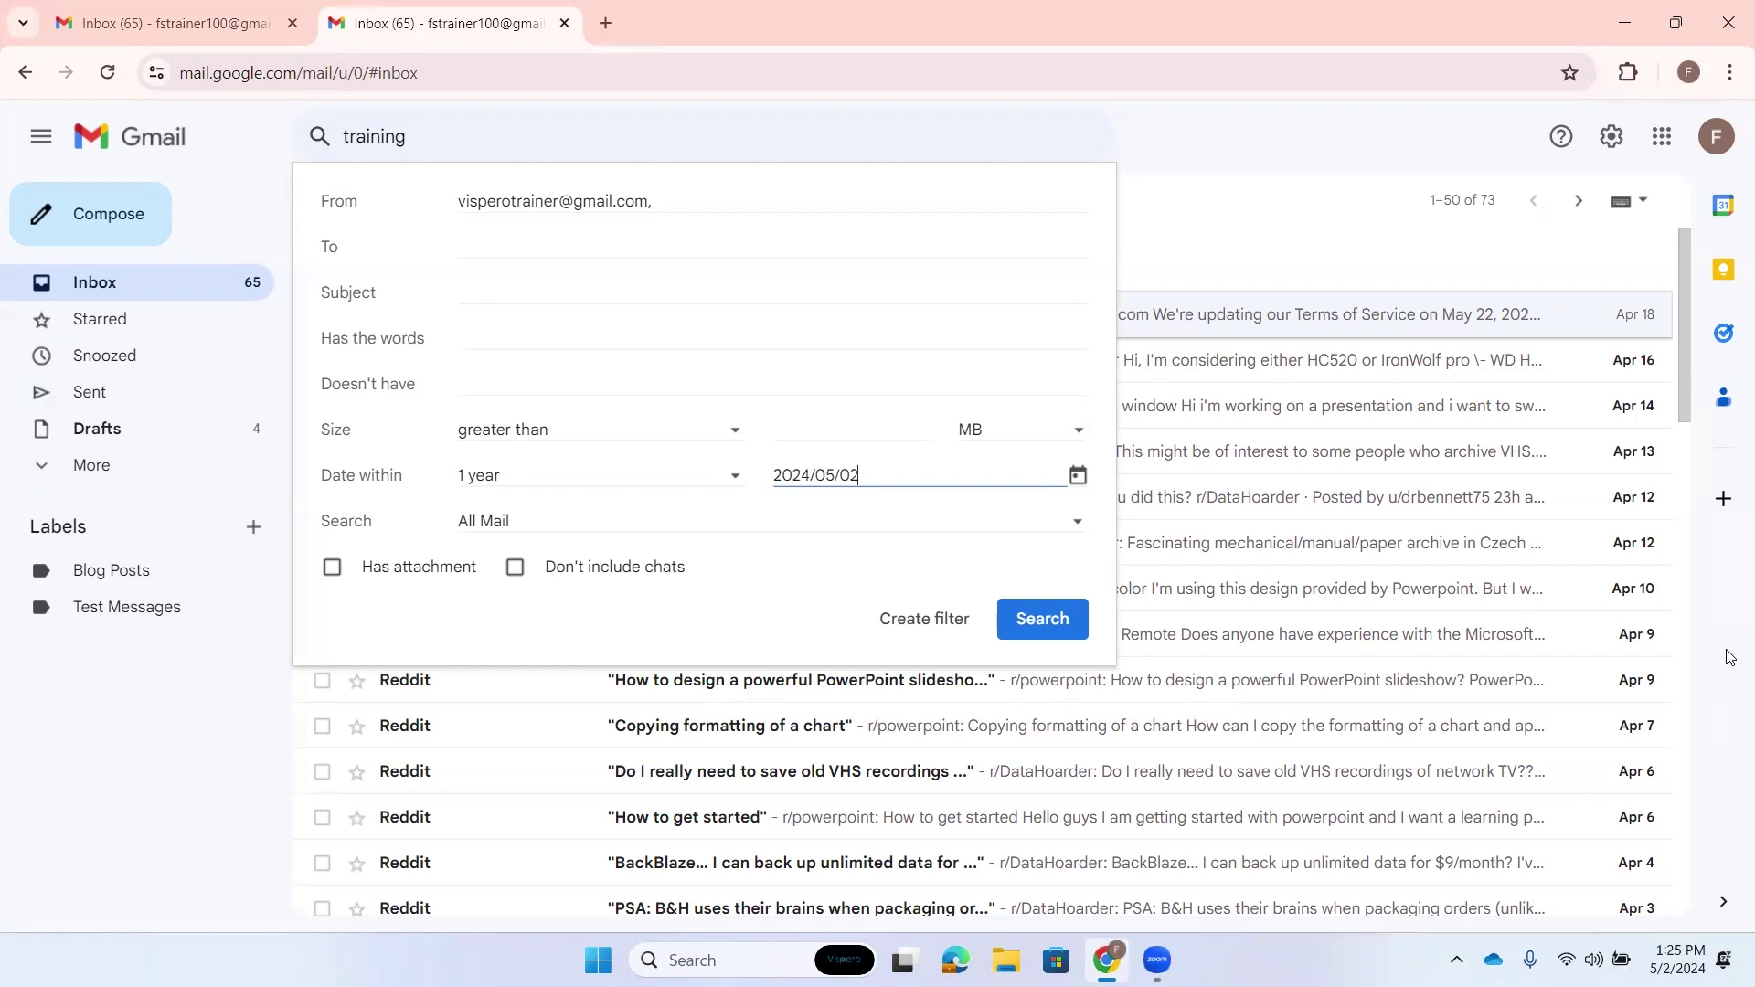
pyautogui.press('BackSpace')
pyautogui.write('1')
# Step: Change the advanced search scope from All Mail to Inbox
pyautogui.press('Tab')
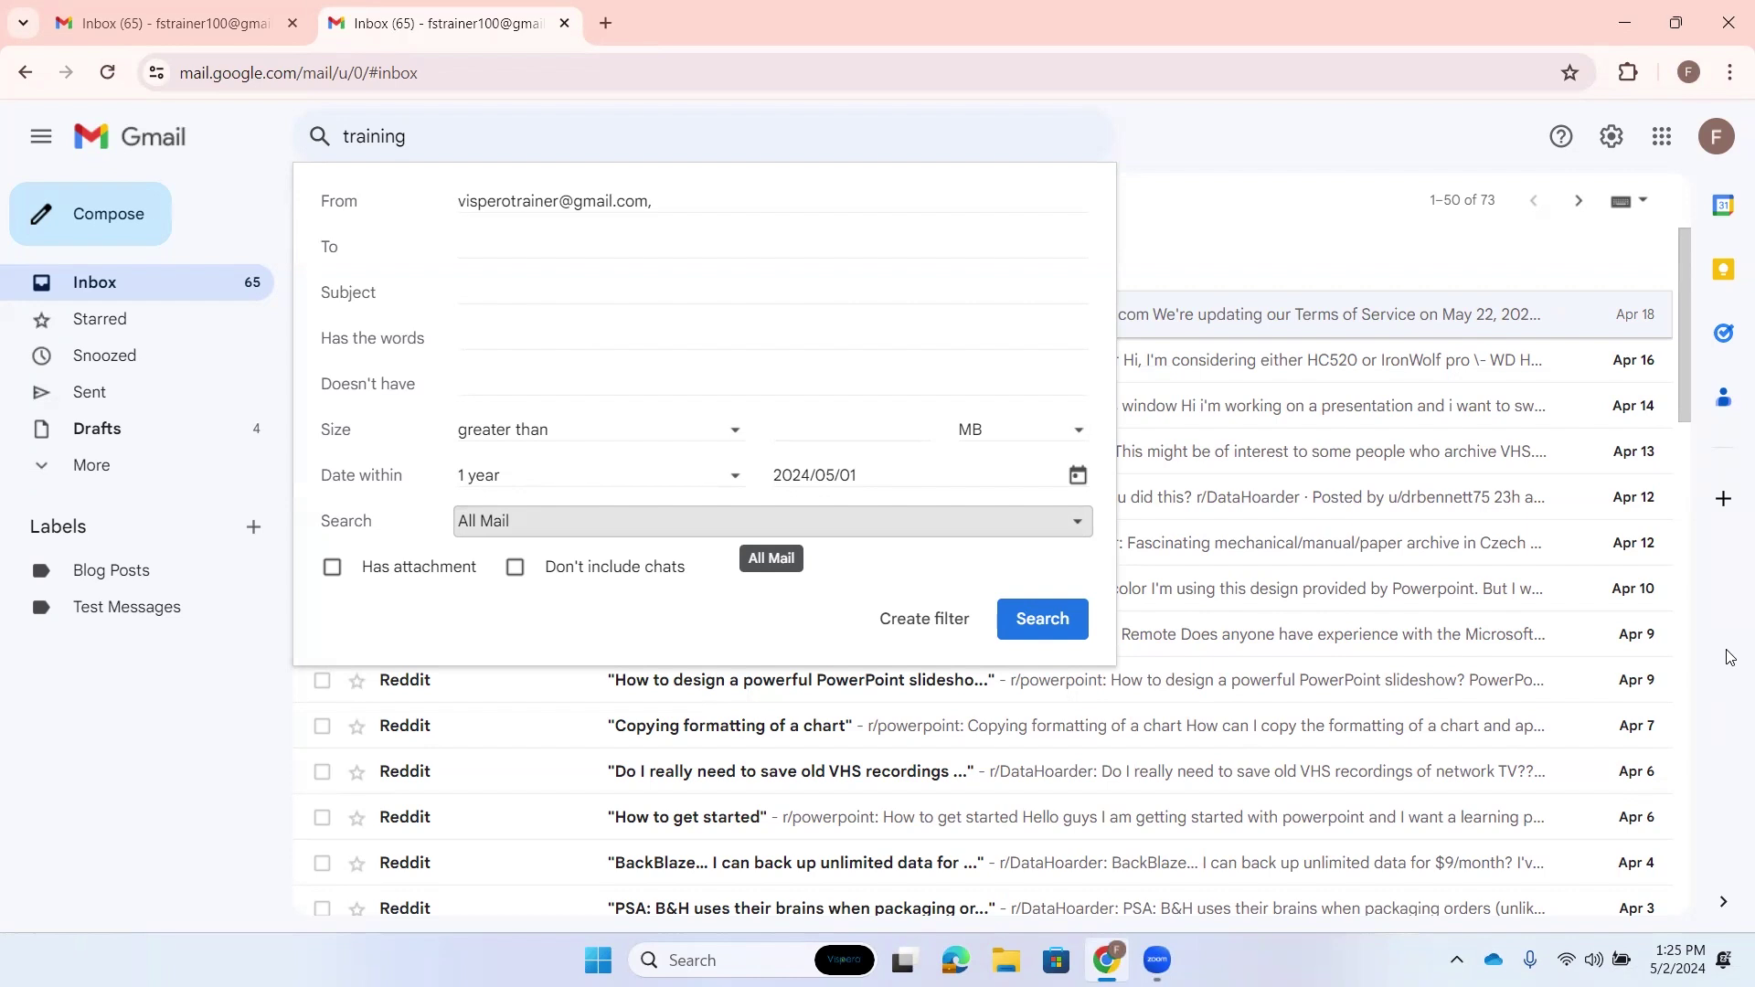
pyautogui.click(771, 522)
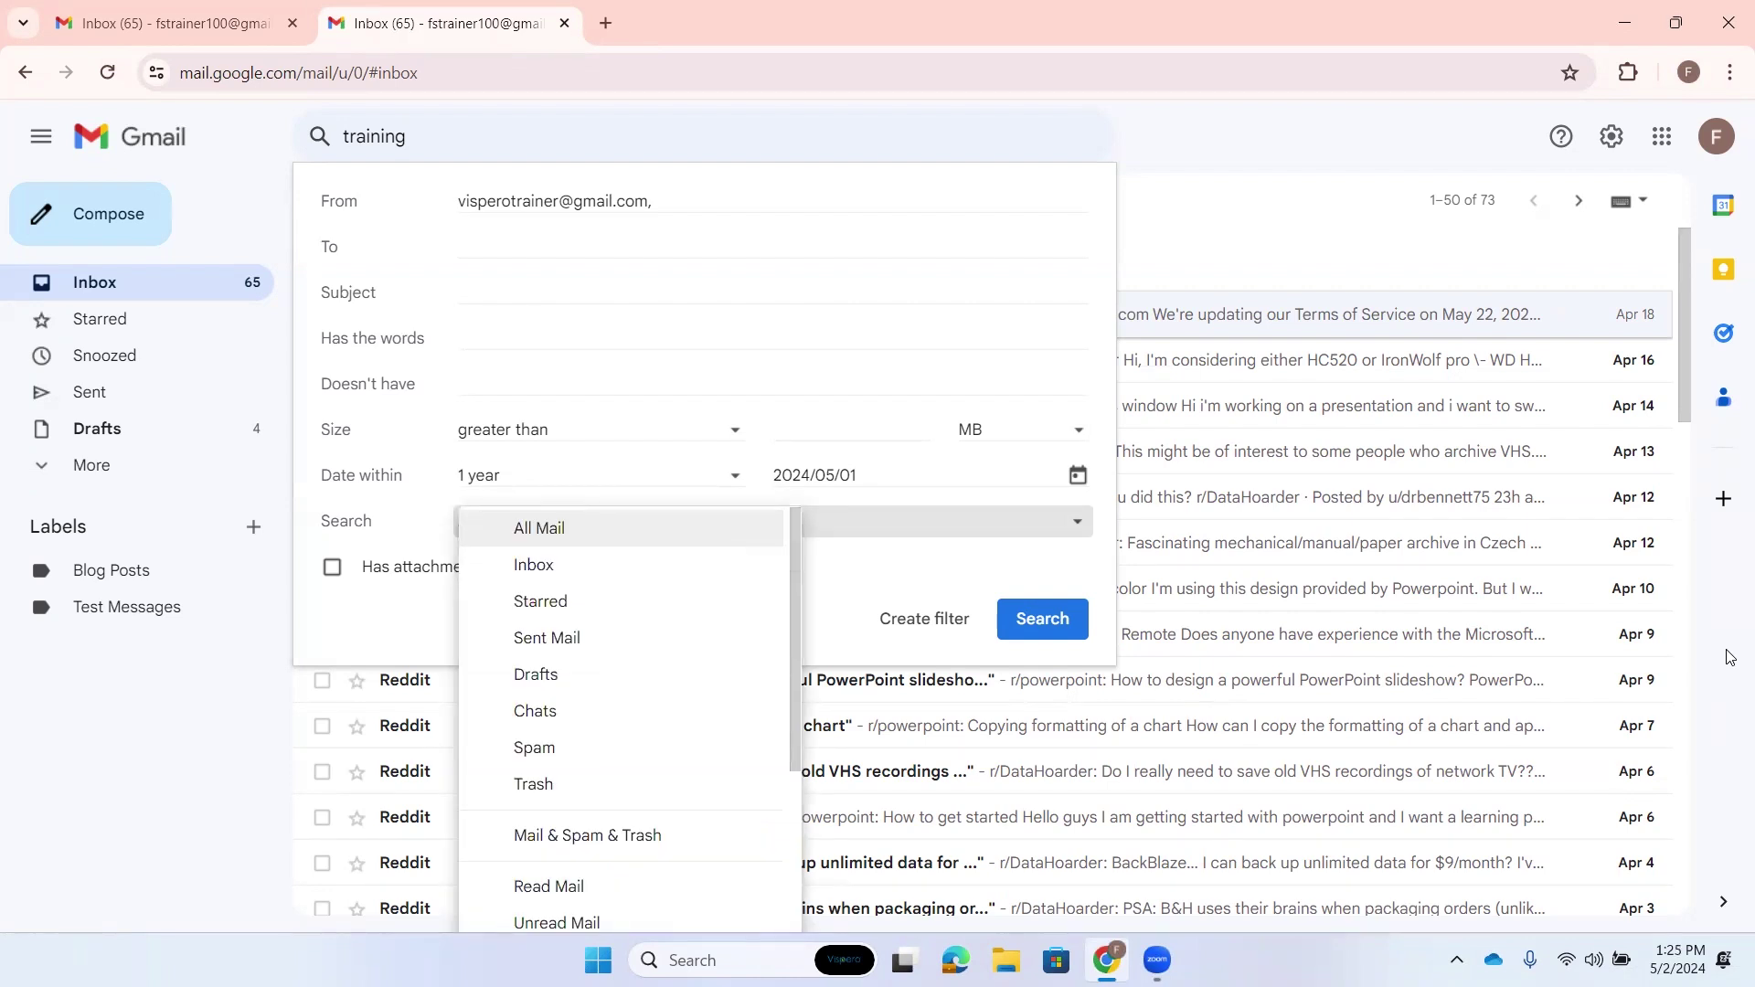
pyautogui.press('Down')
pyautogui.press('Down')
pyautogui.press('Down')
pyautogui.press('Down')
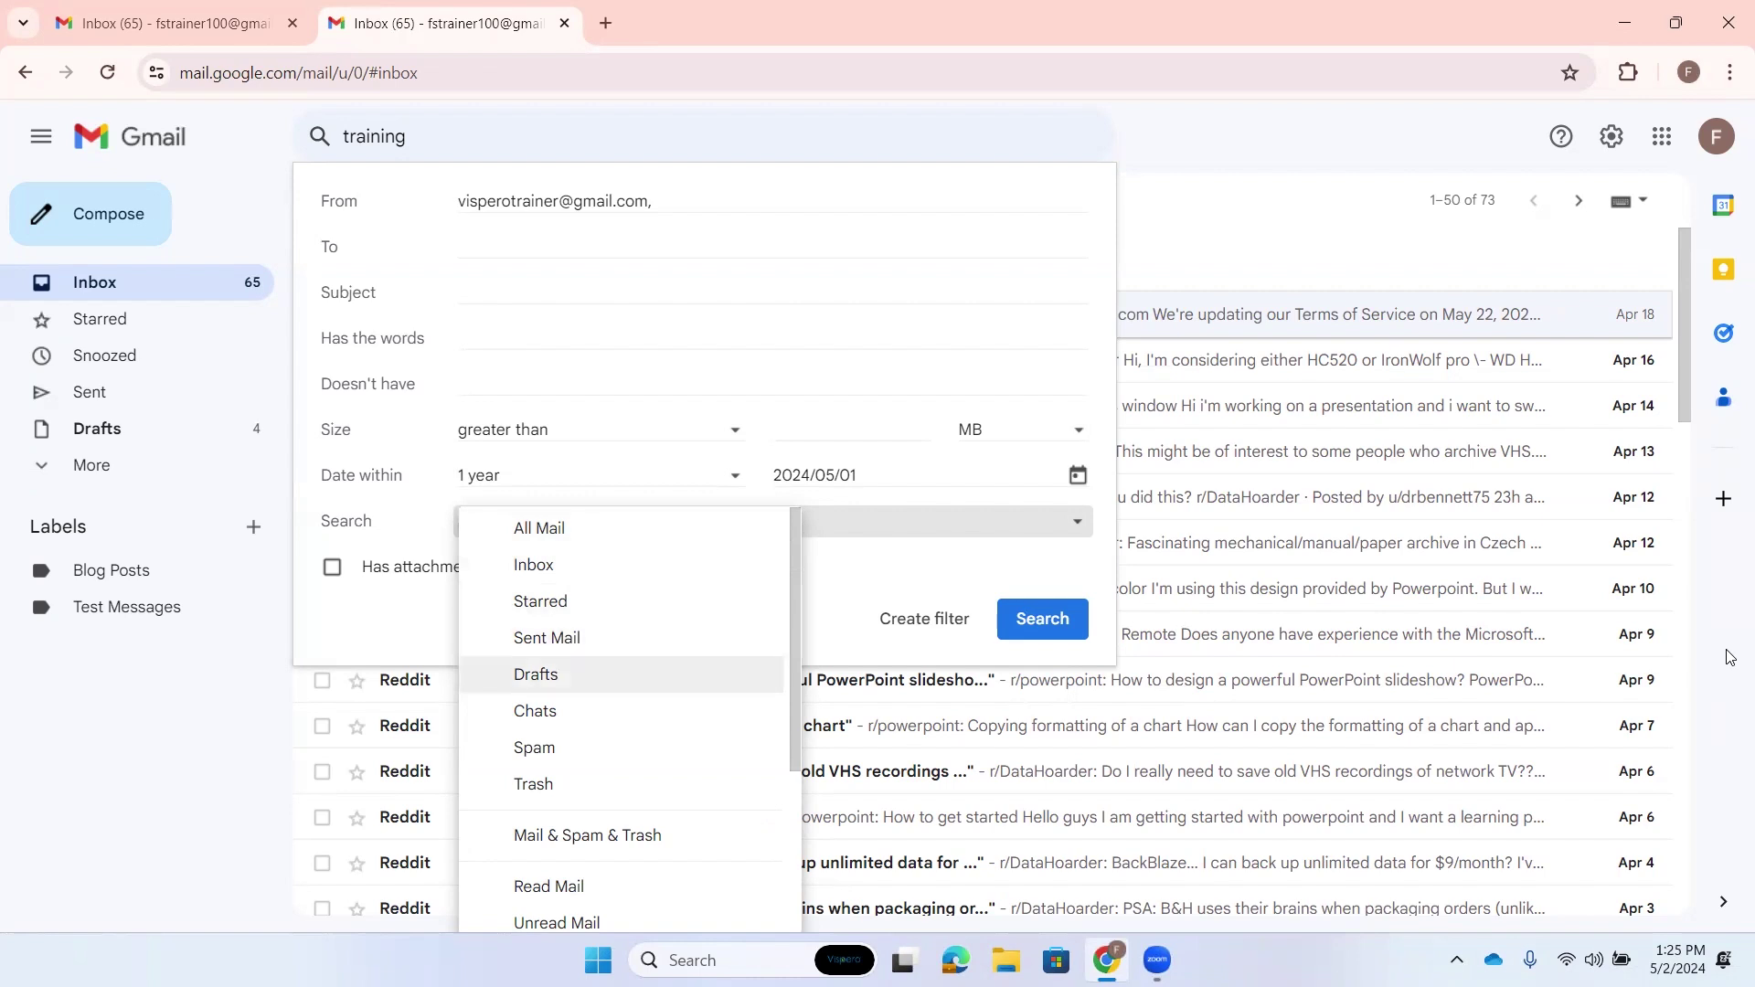
pyautogui.press('Up')
pyautogui.press('Up')
pyautogui.press('Up')
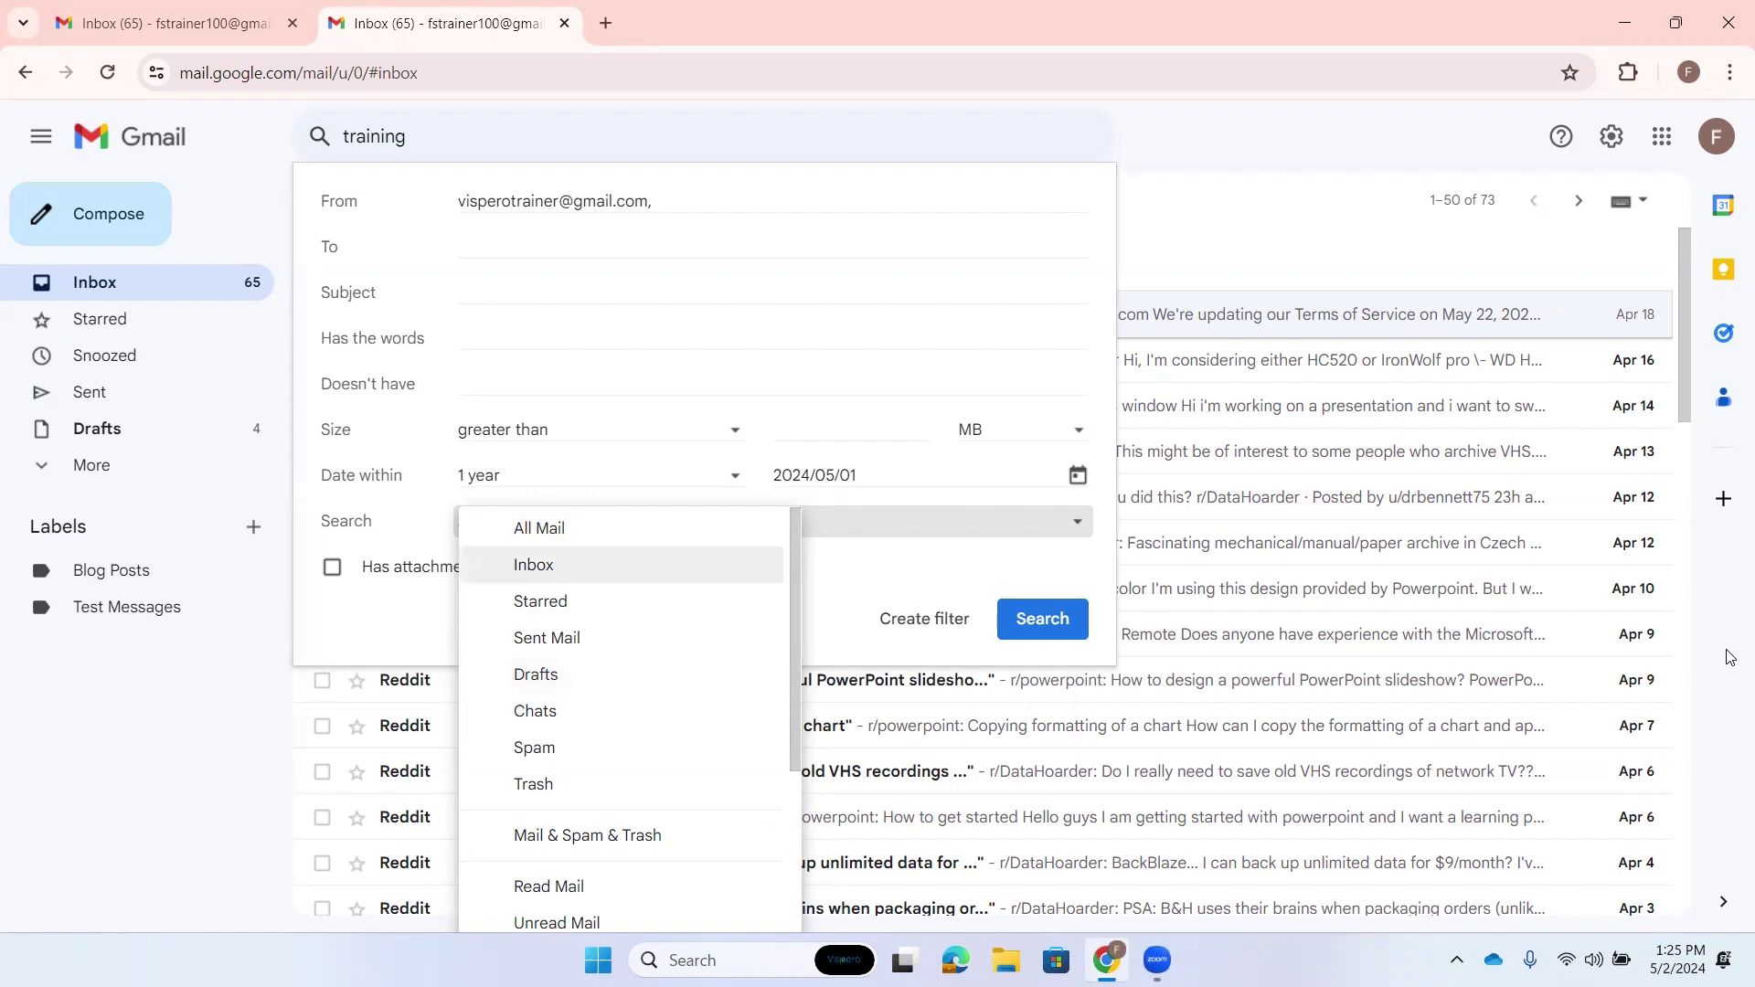
pyautogui.press('Return')
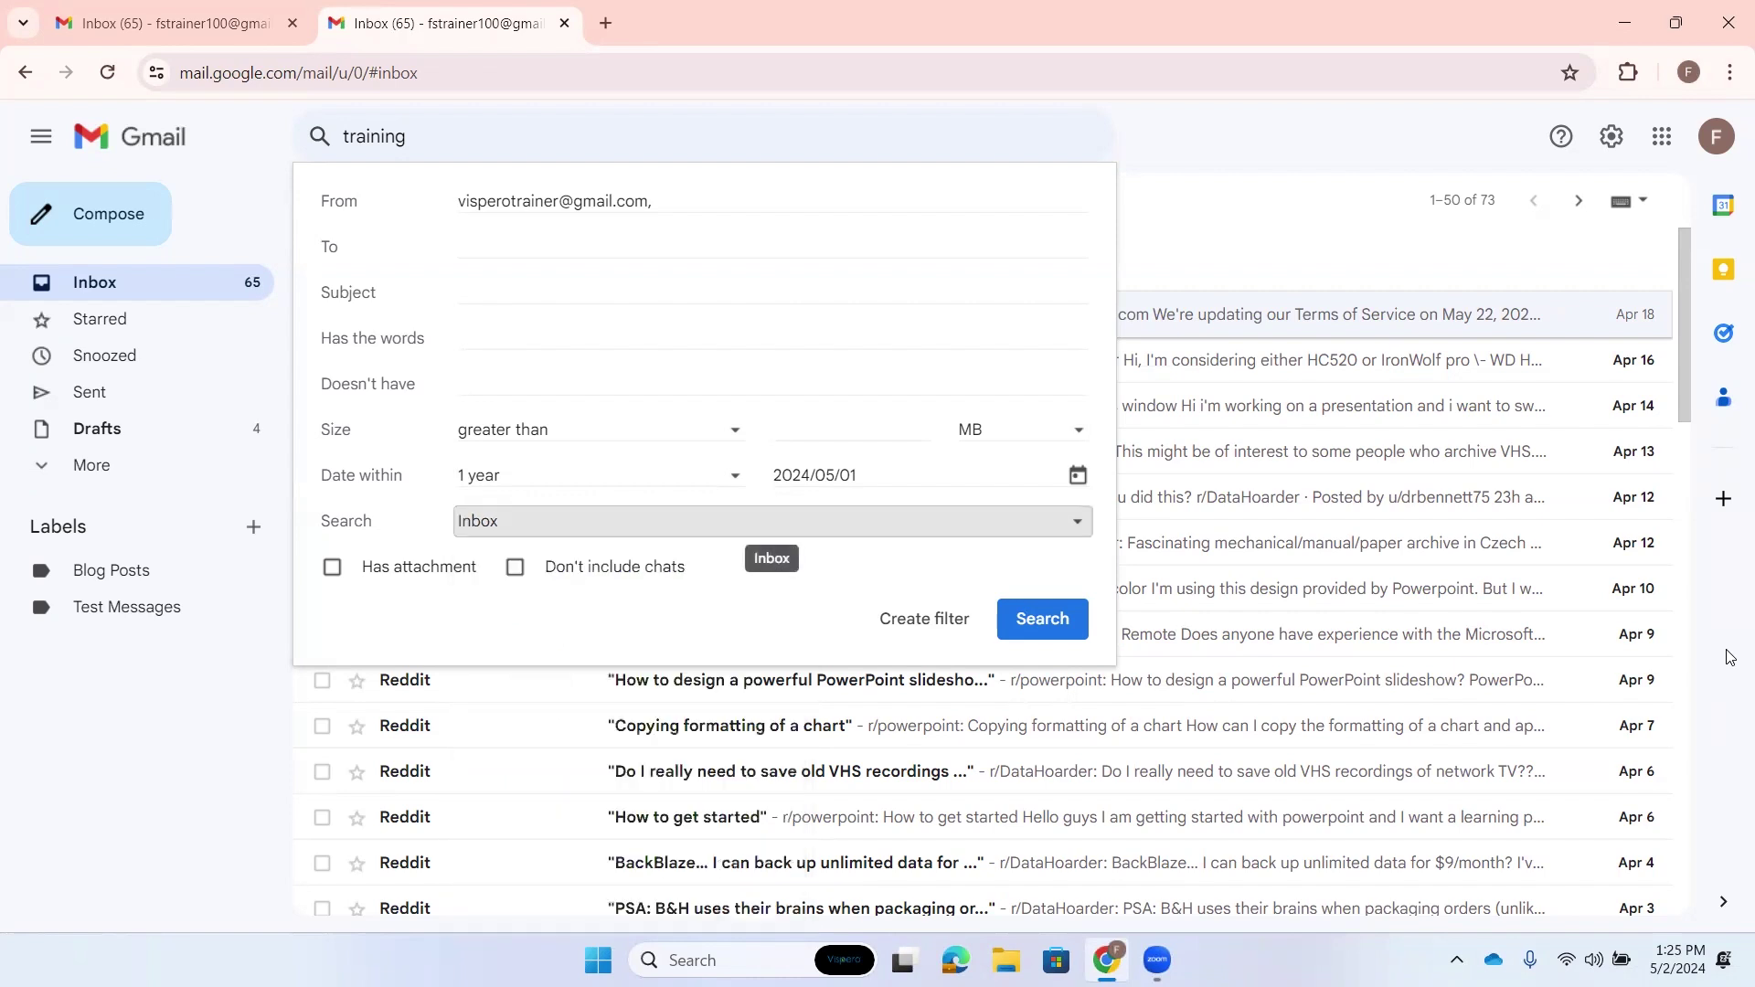
pyautogui.press('Tab')
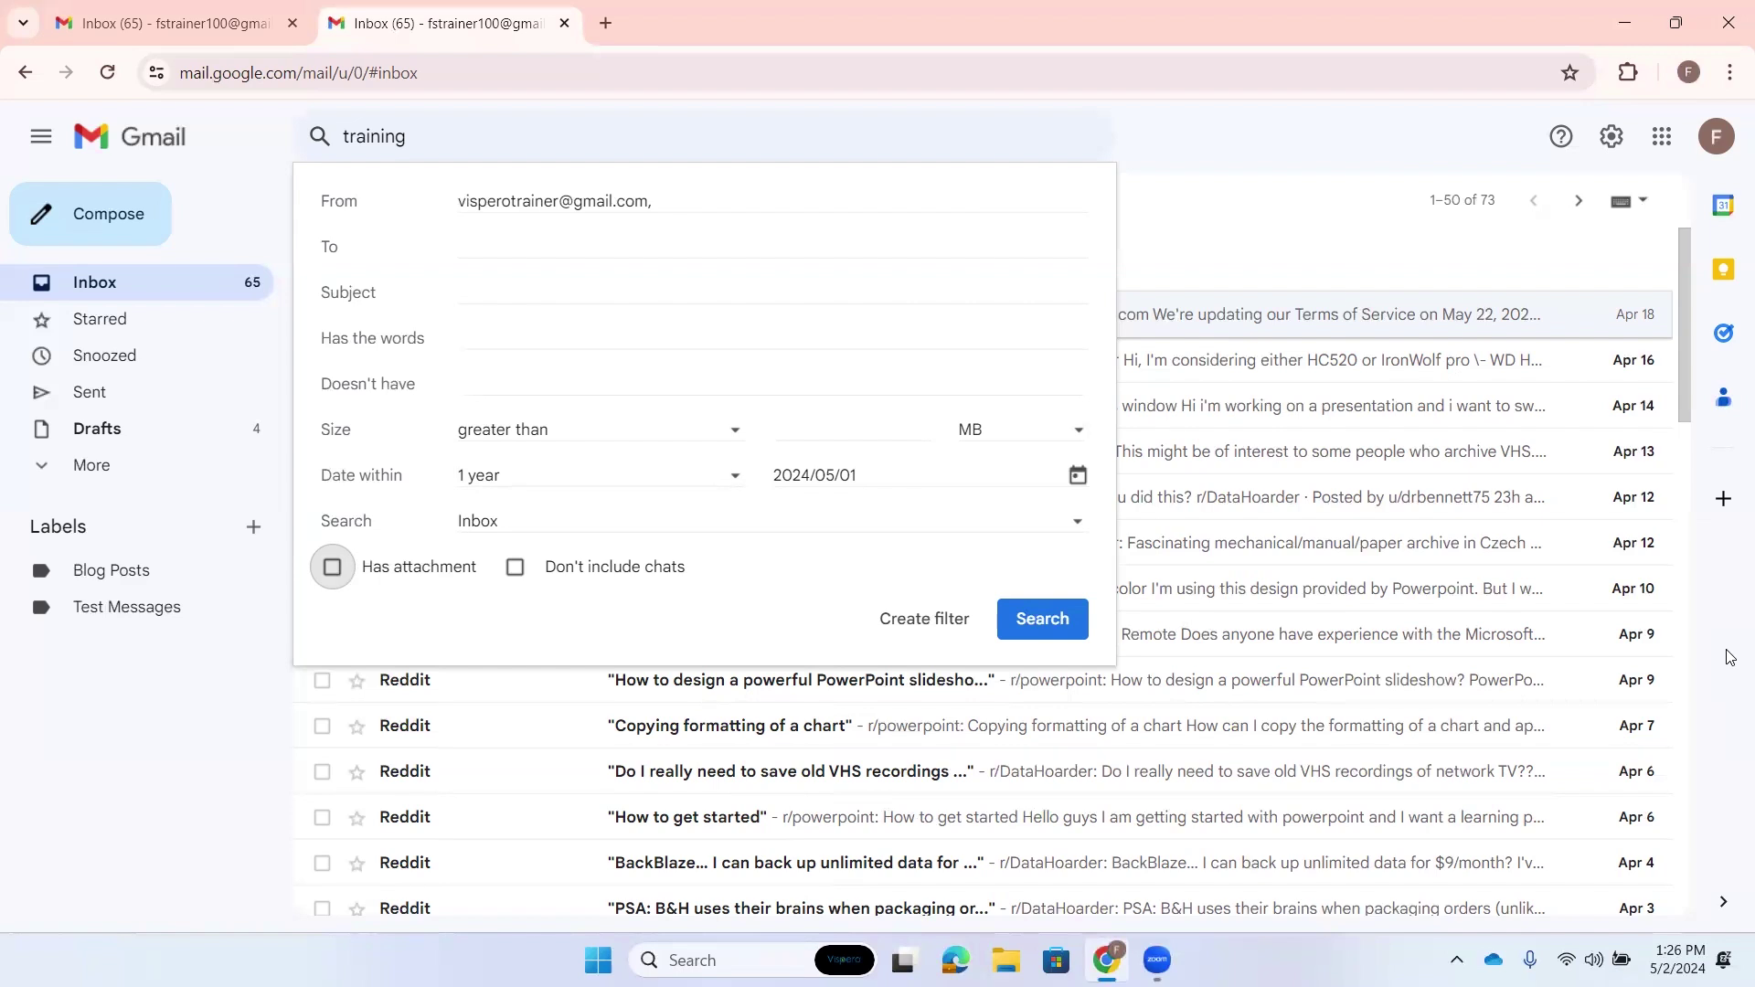
pyautogui.press('Tab')
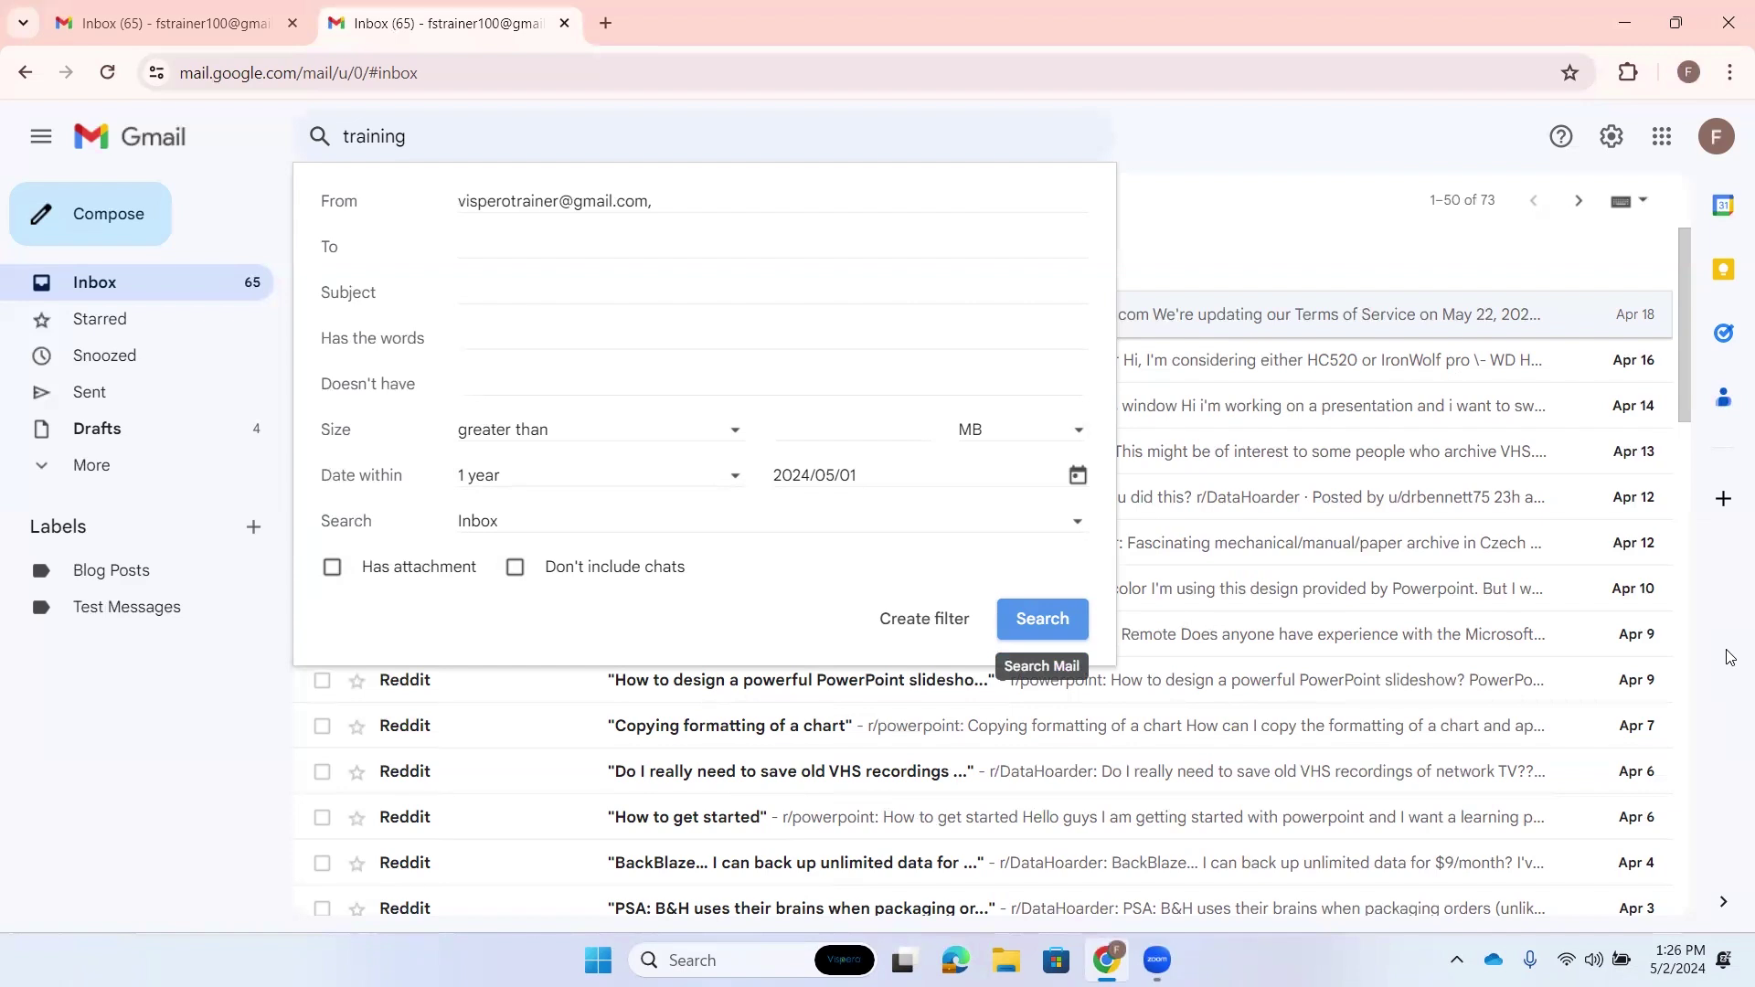
# Step: Run the advanced search and move to the second of the two test attachment results
pyautogui.press('Return')
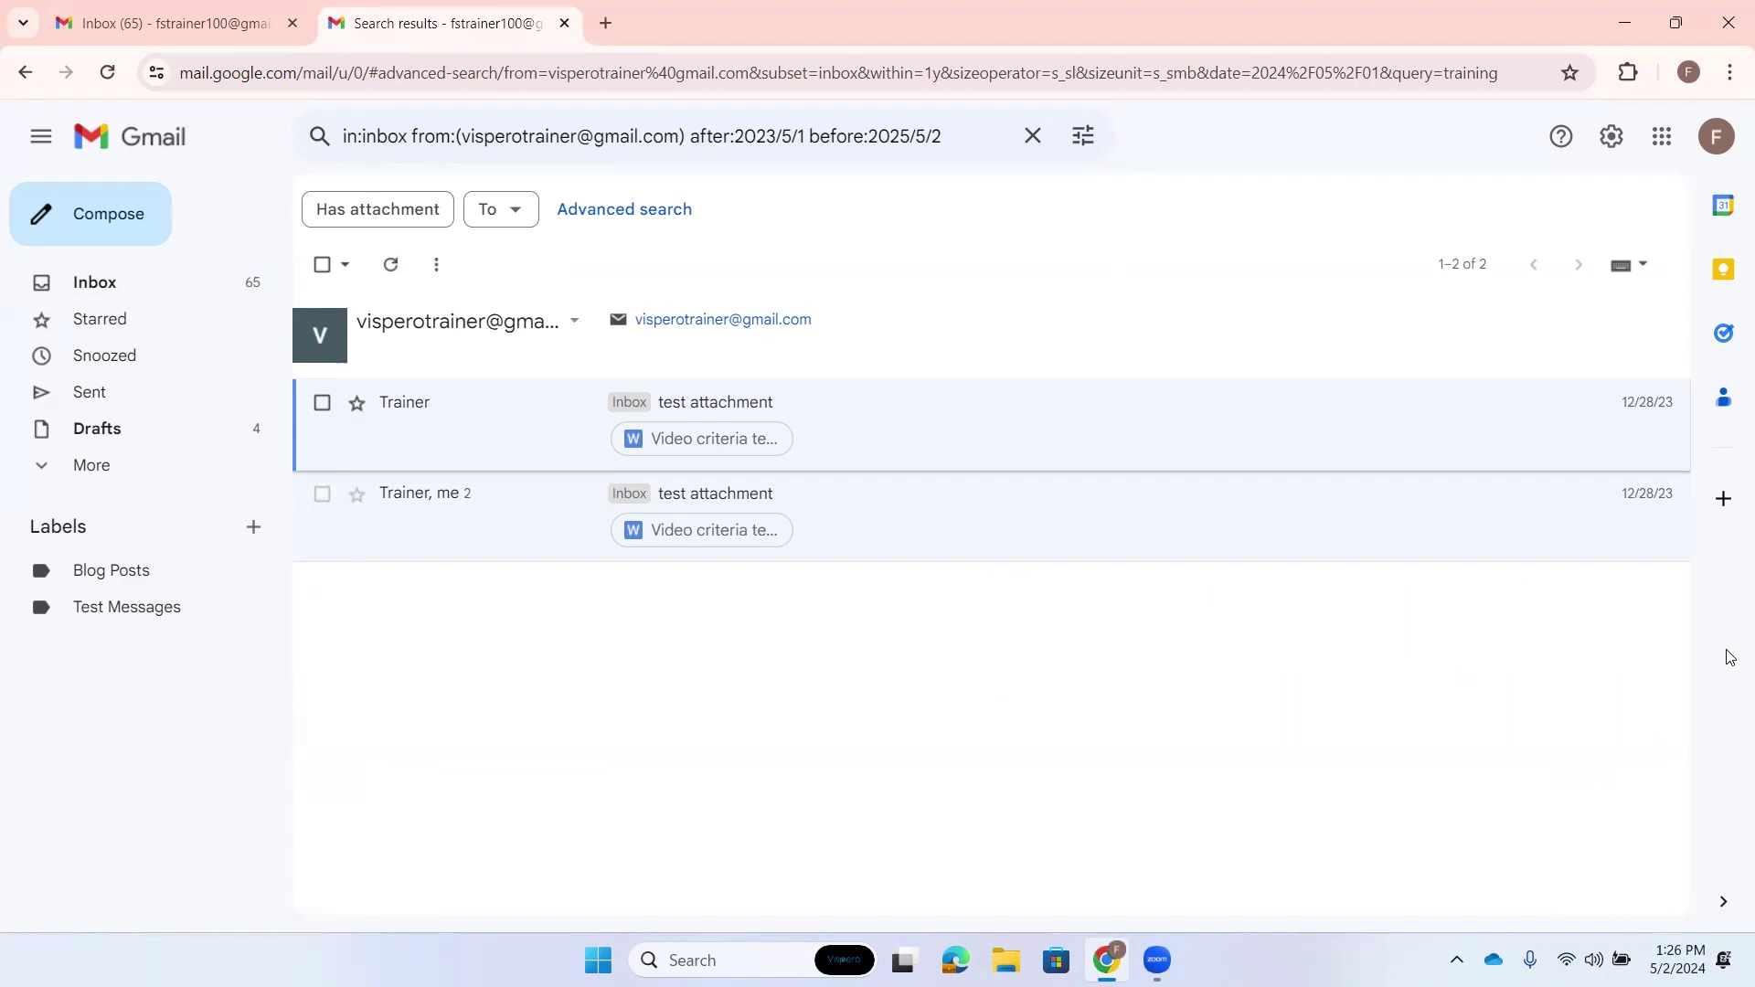
pyautogui.press('Down')
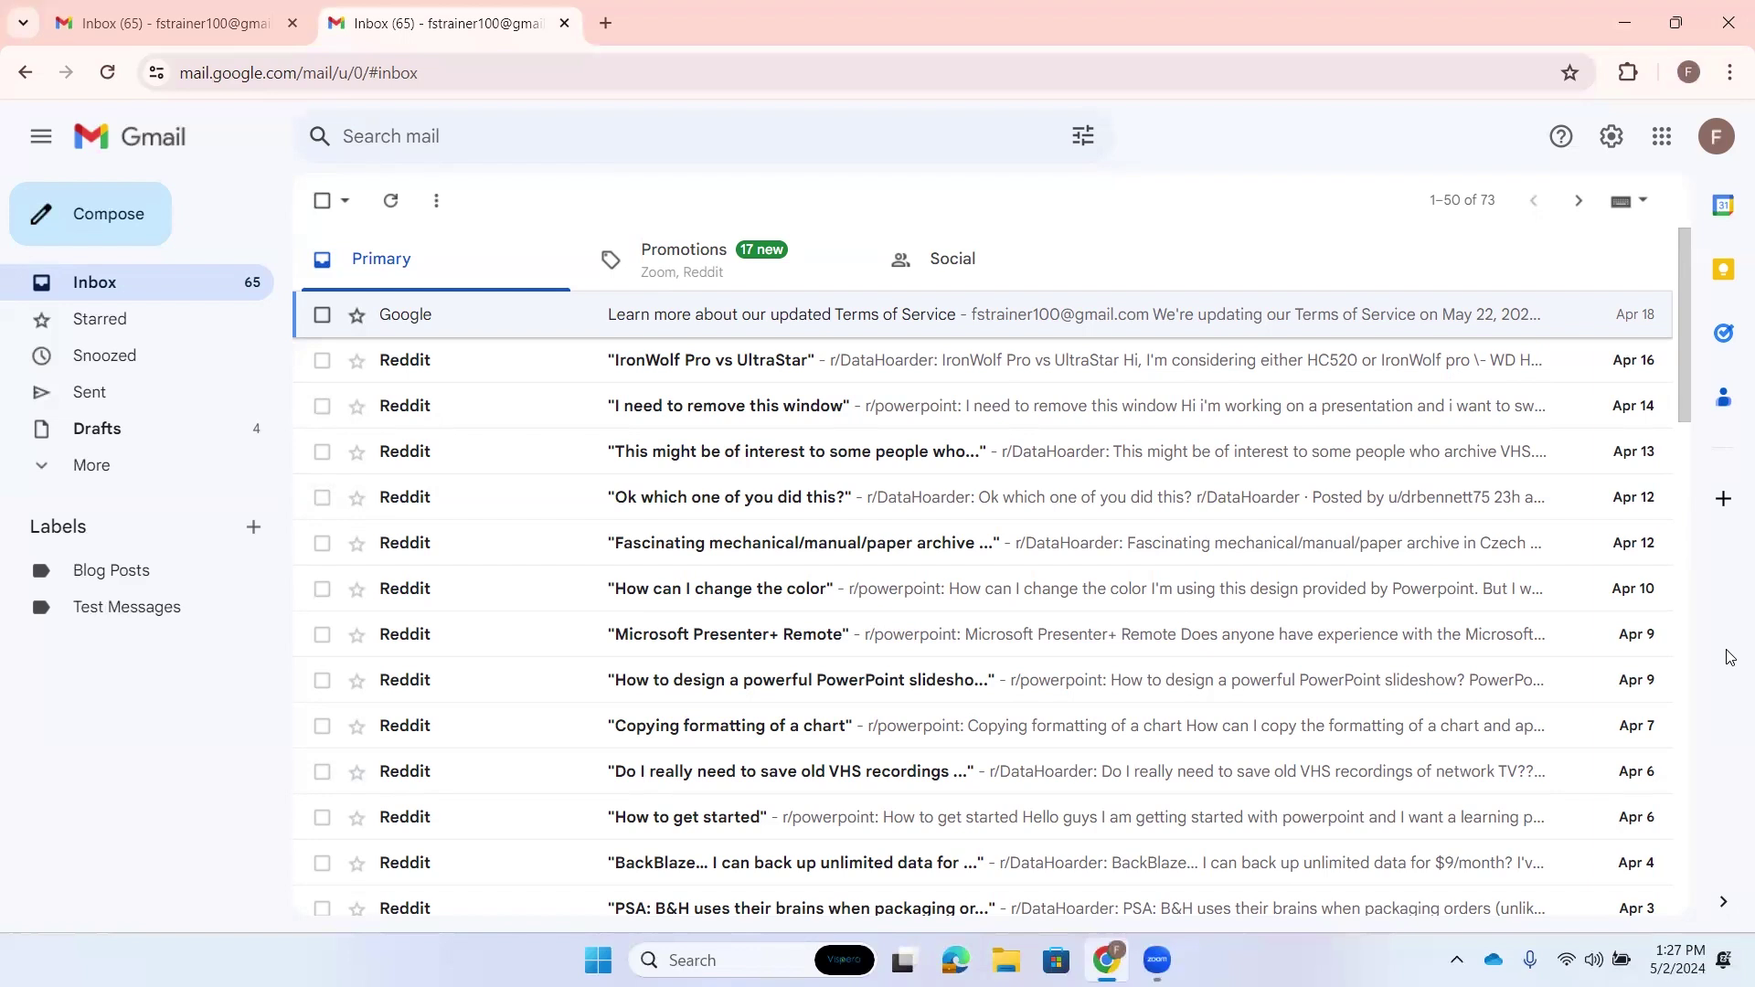
# Step: Search for from:vispero, listing its three matching conversations
pyautogui.press('/')
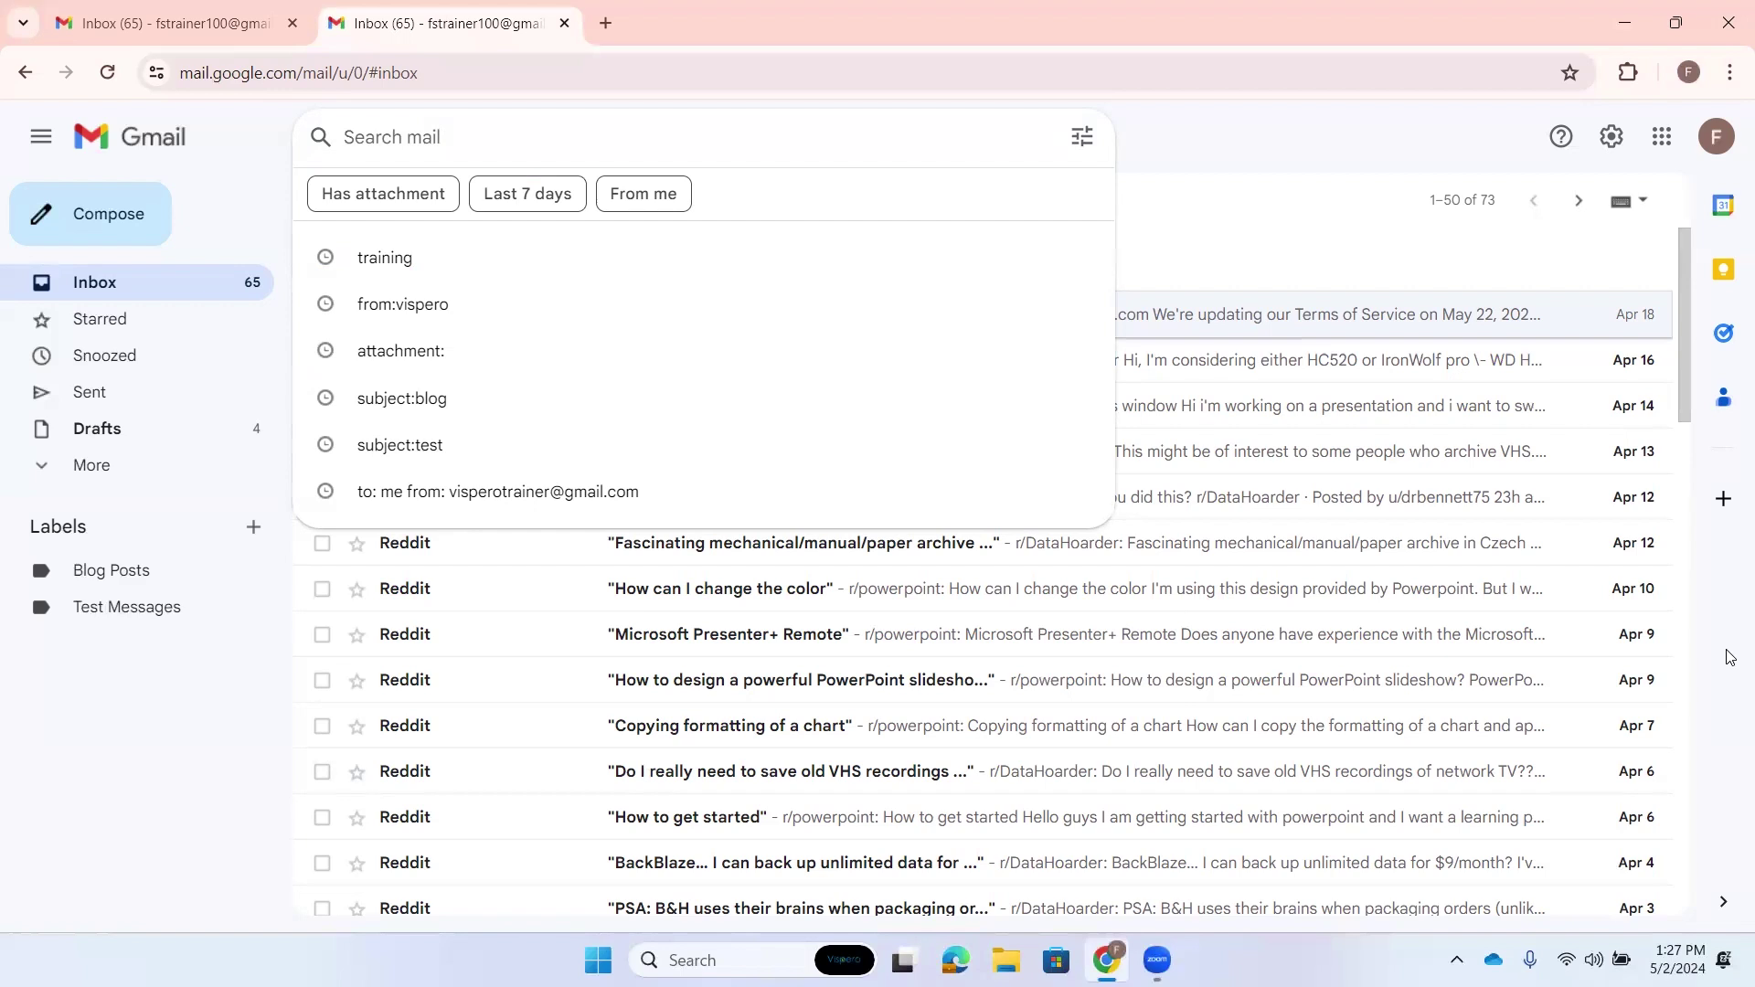
pyautogui.write('from:')
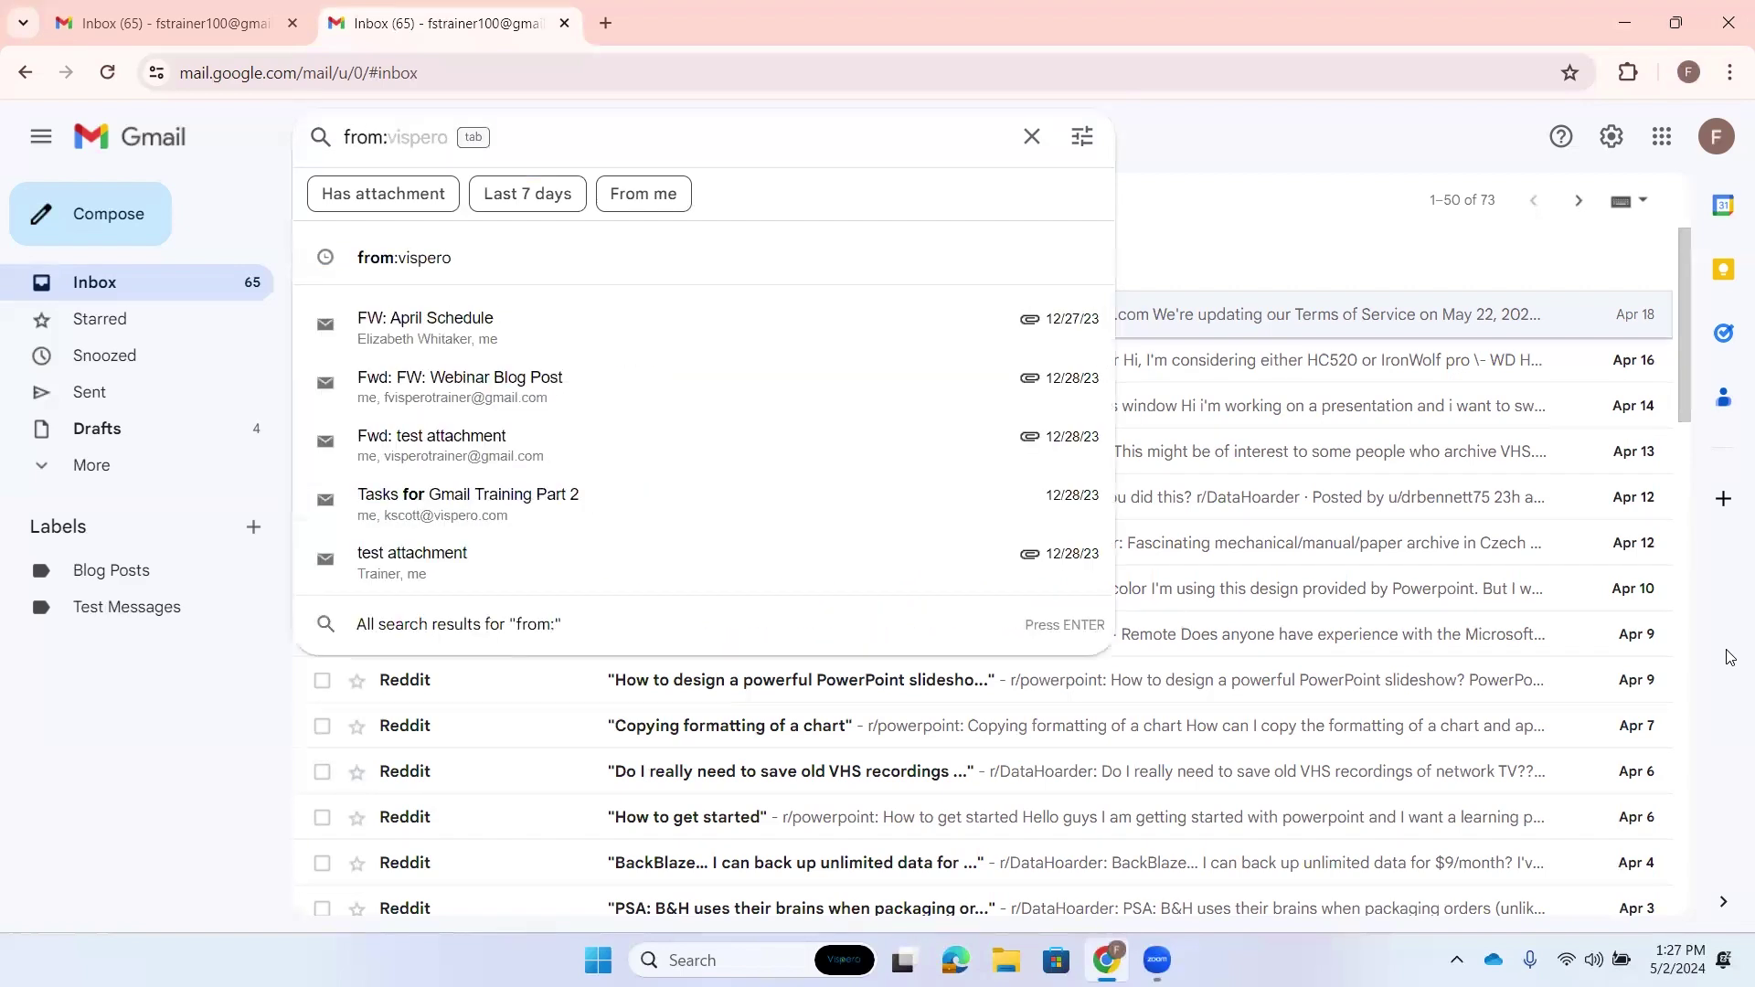
pyautogui.write('vispero')
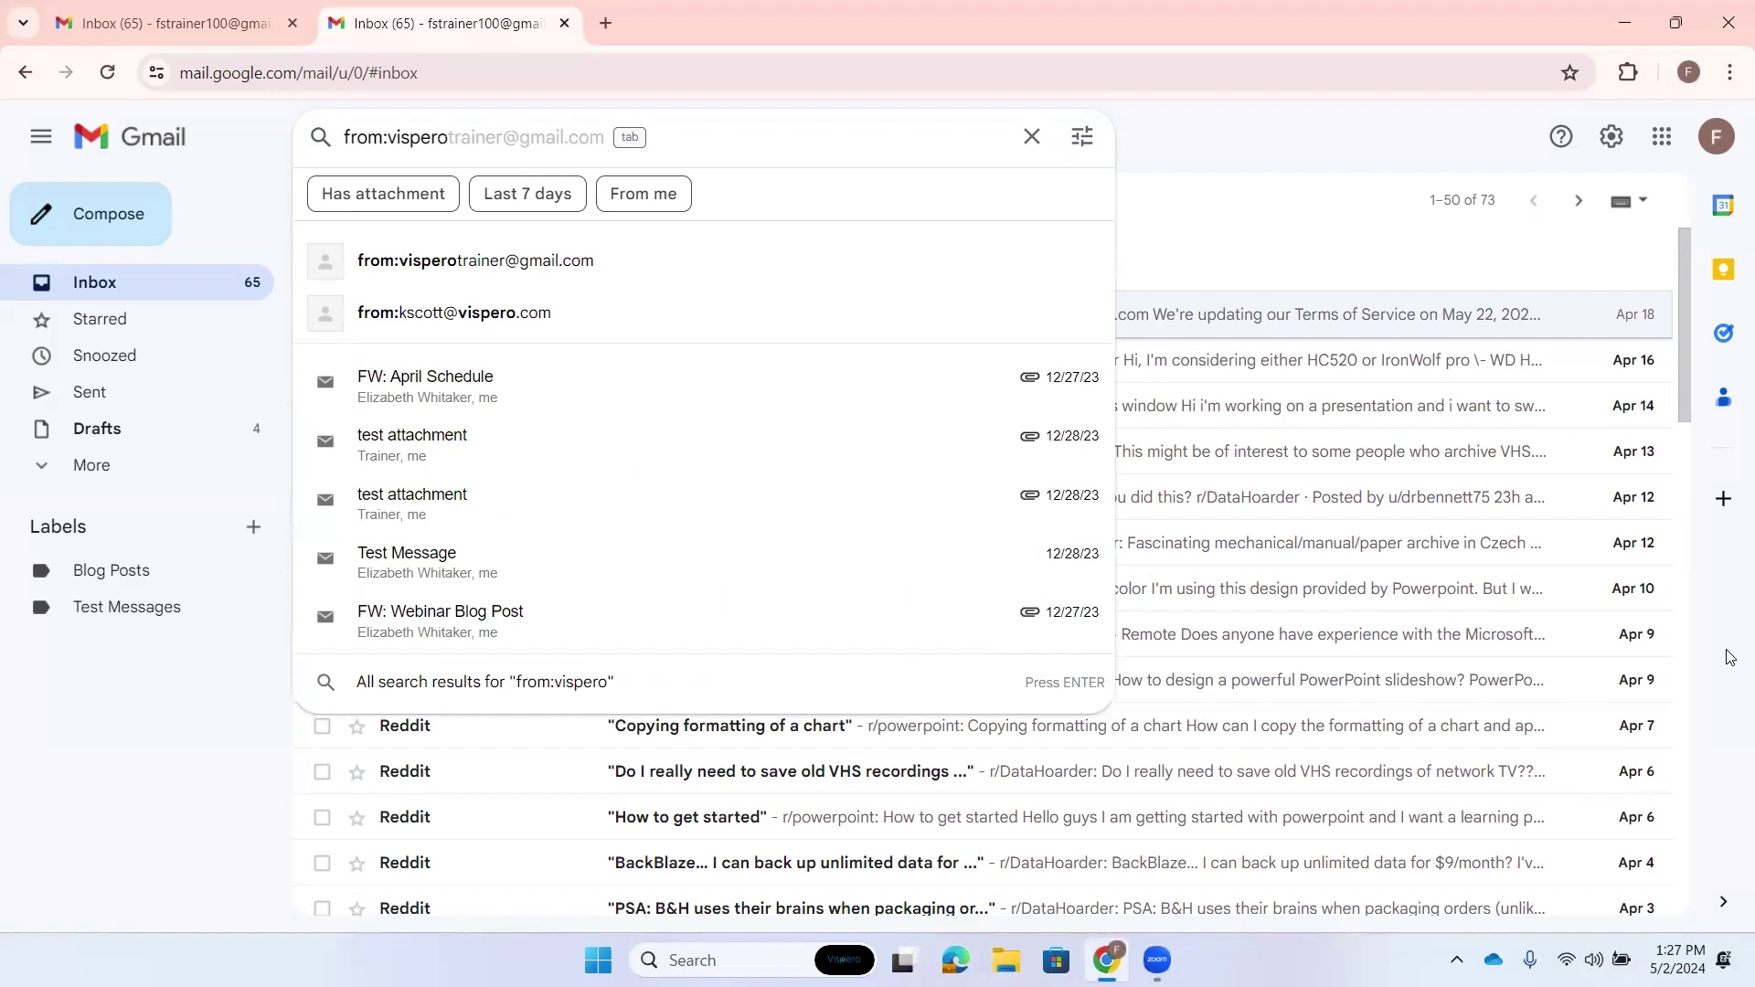
pyautogui.press('Return')
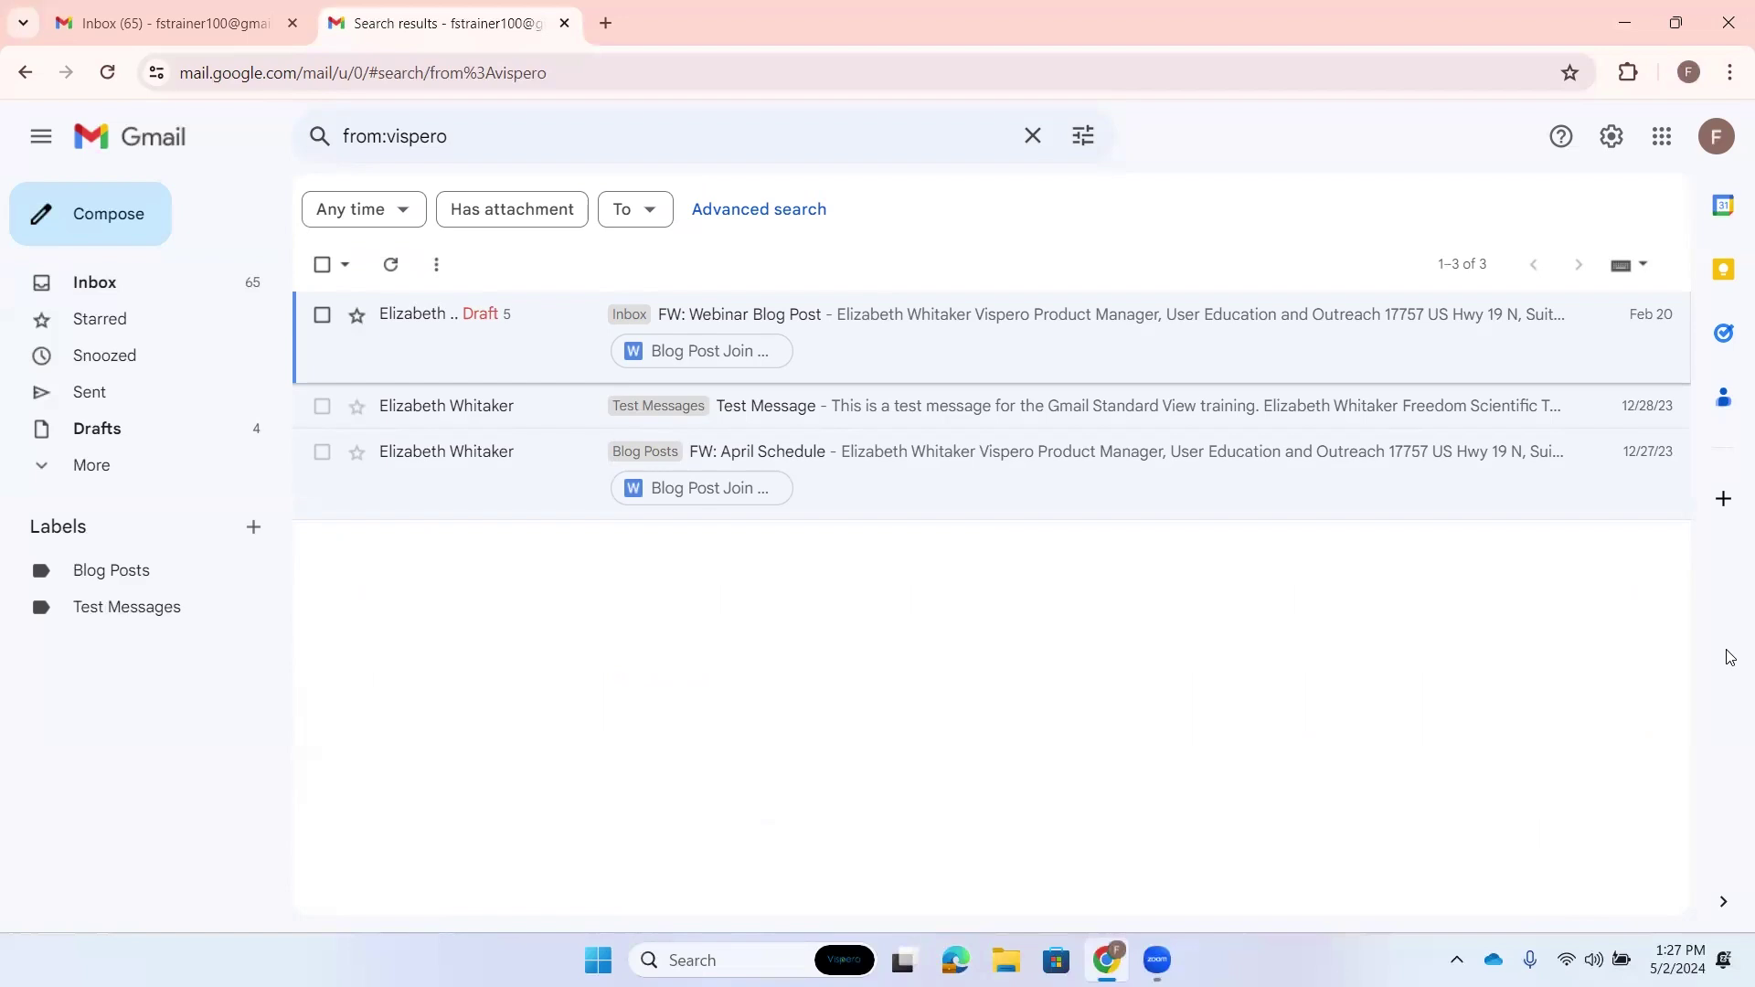
pyautogui.press('Down')
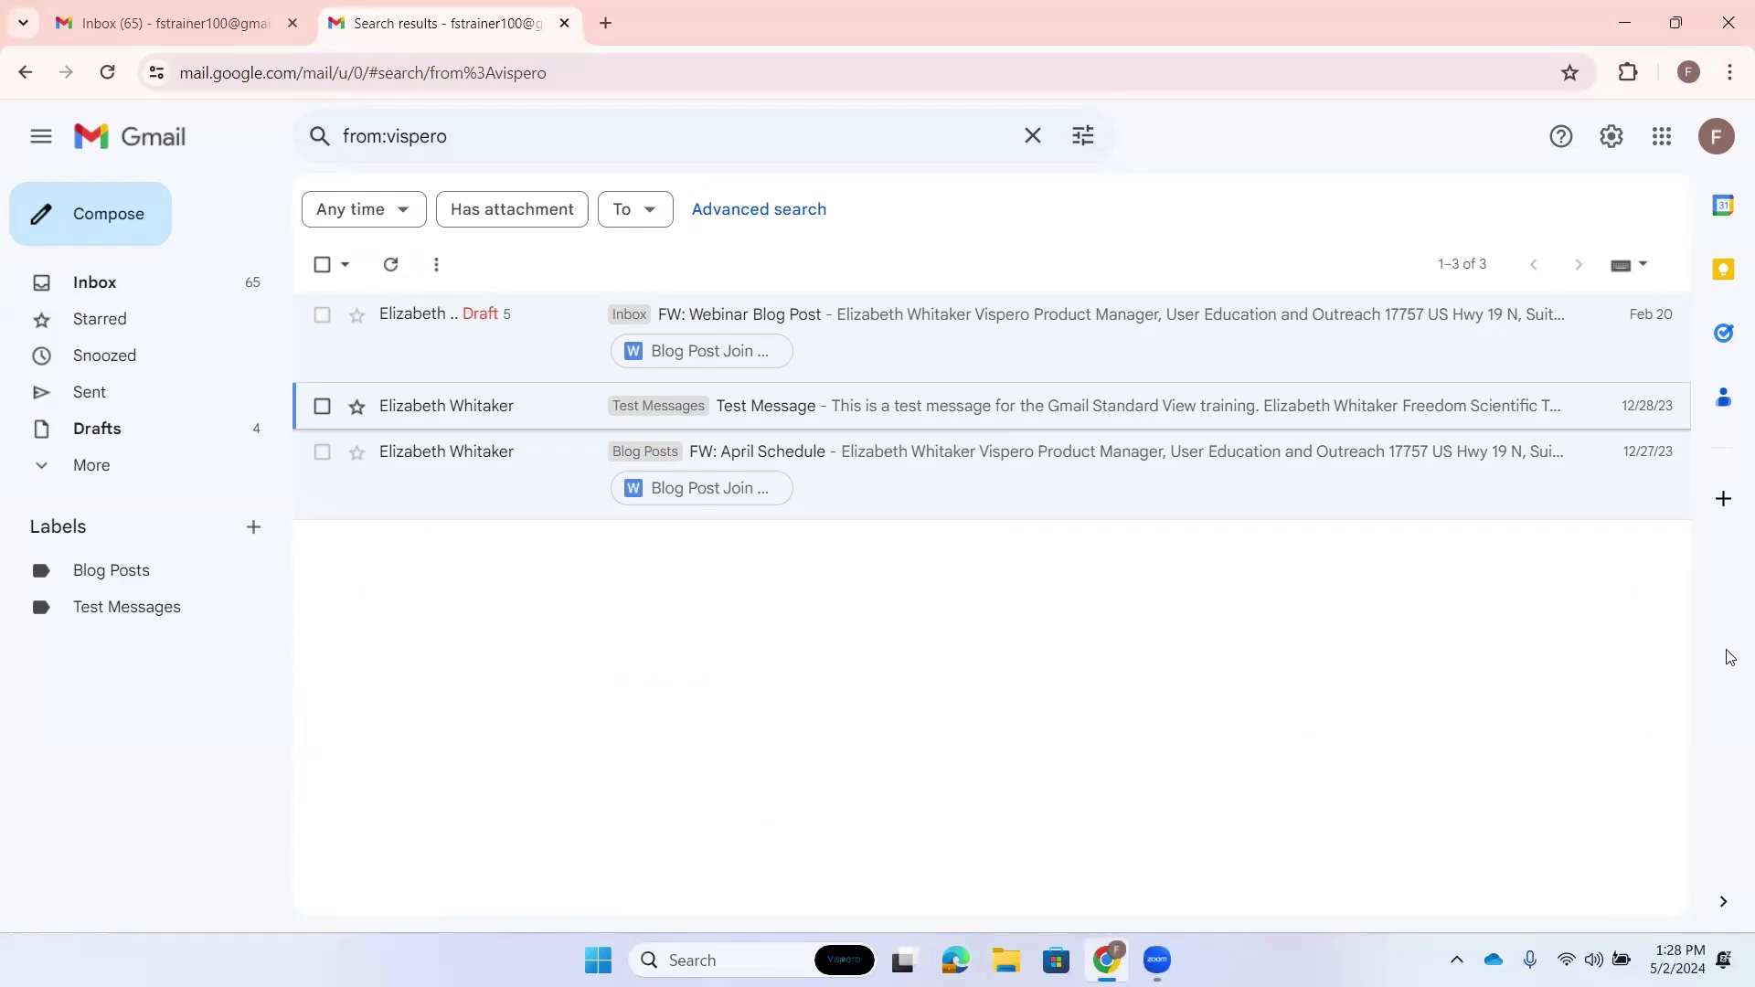
# Step: Clear the search and go back to the Gmail Inbox with the g i shortcut
pyautogui.press('g')
pyautogui.press('i')
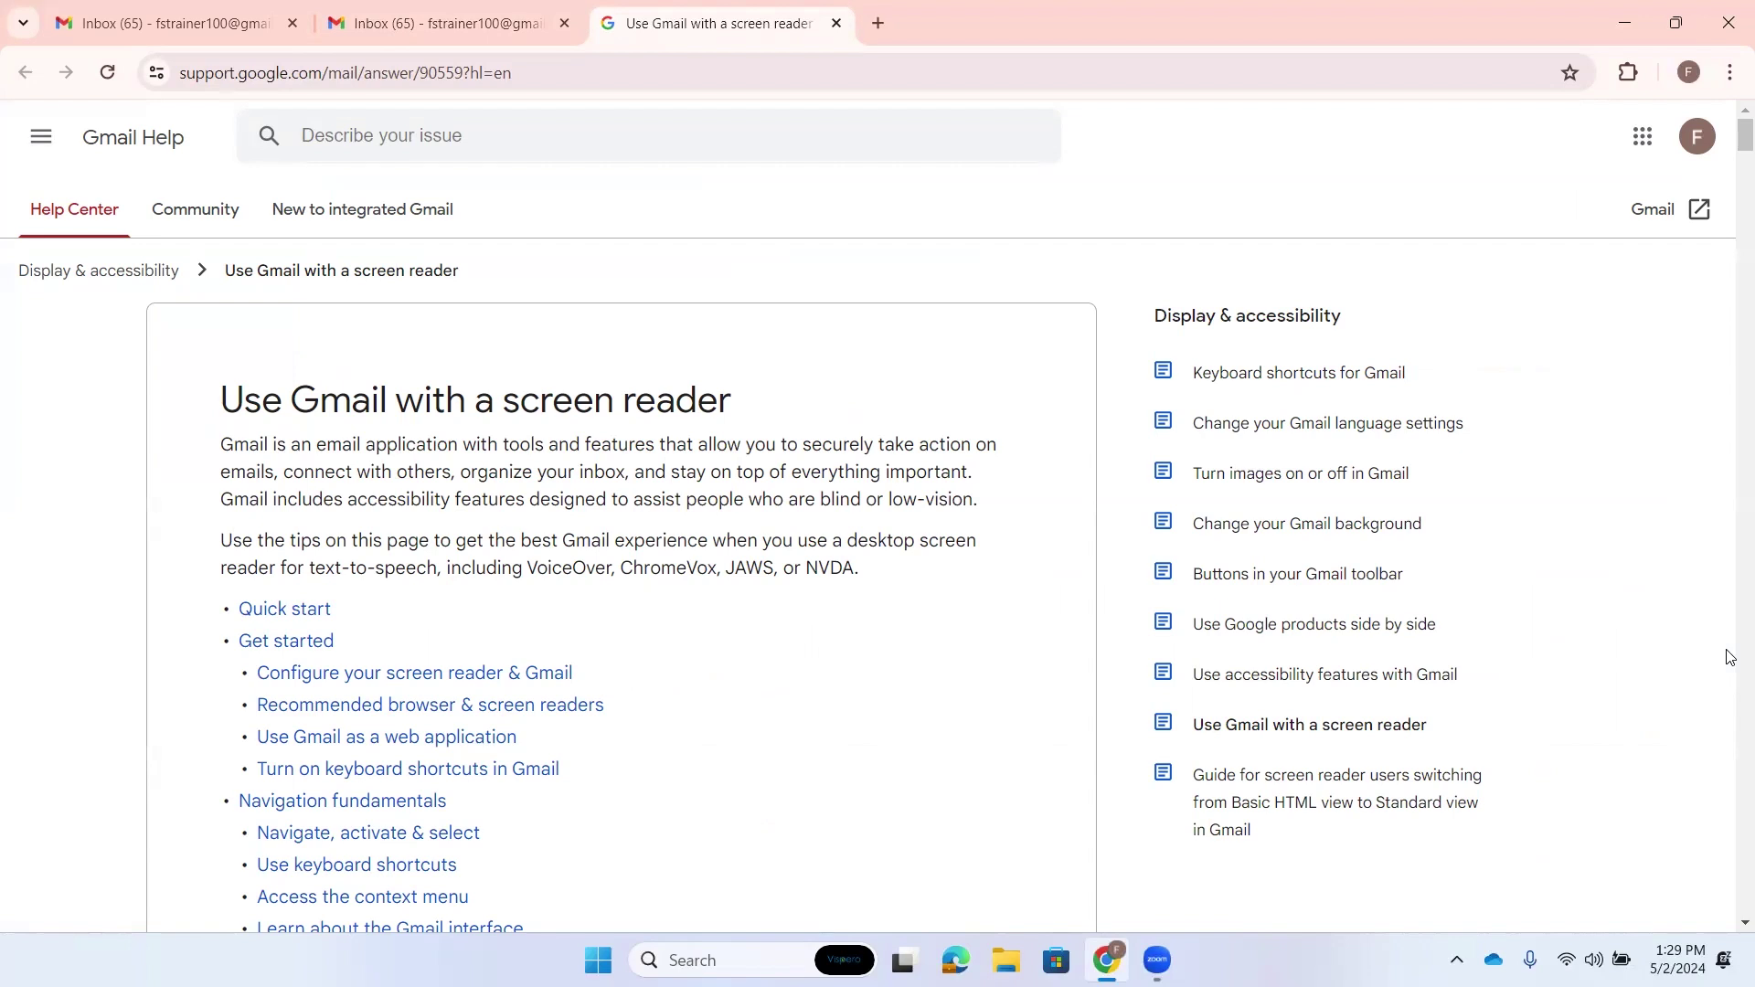
# Step: Move through the article's headings from the main title to Before you begin
pyautogui.press('h')
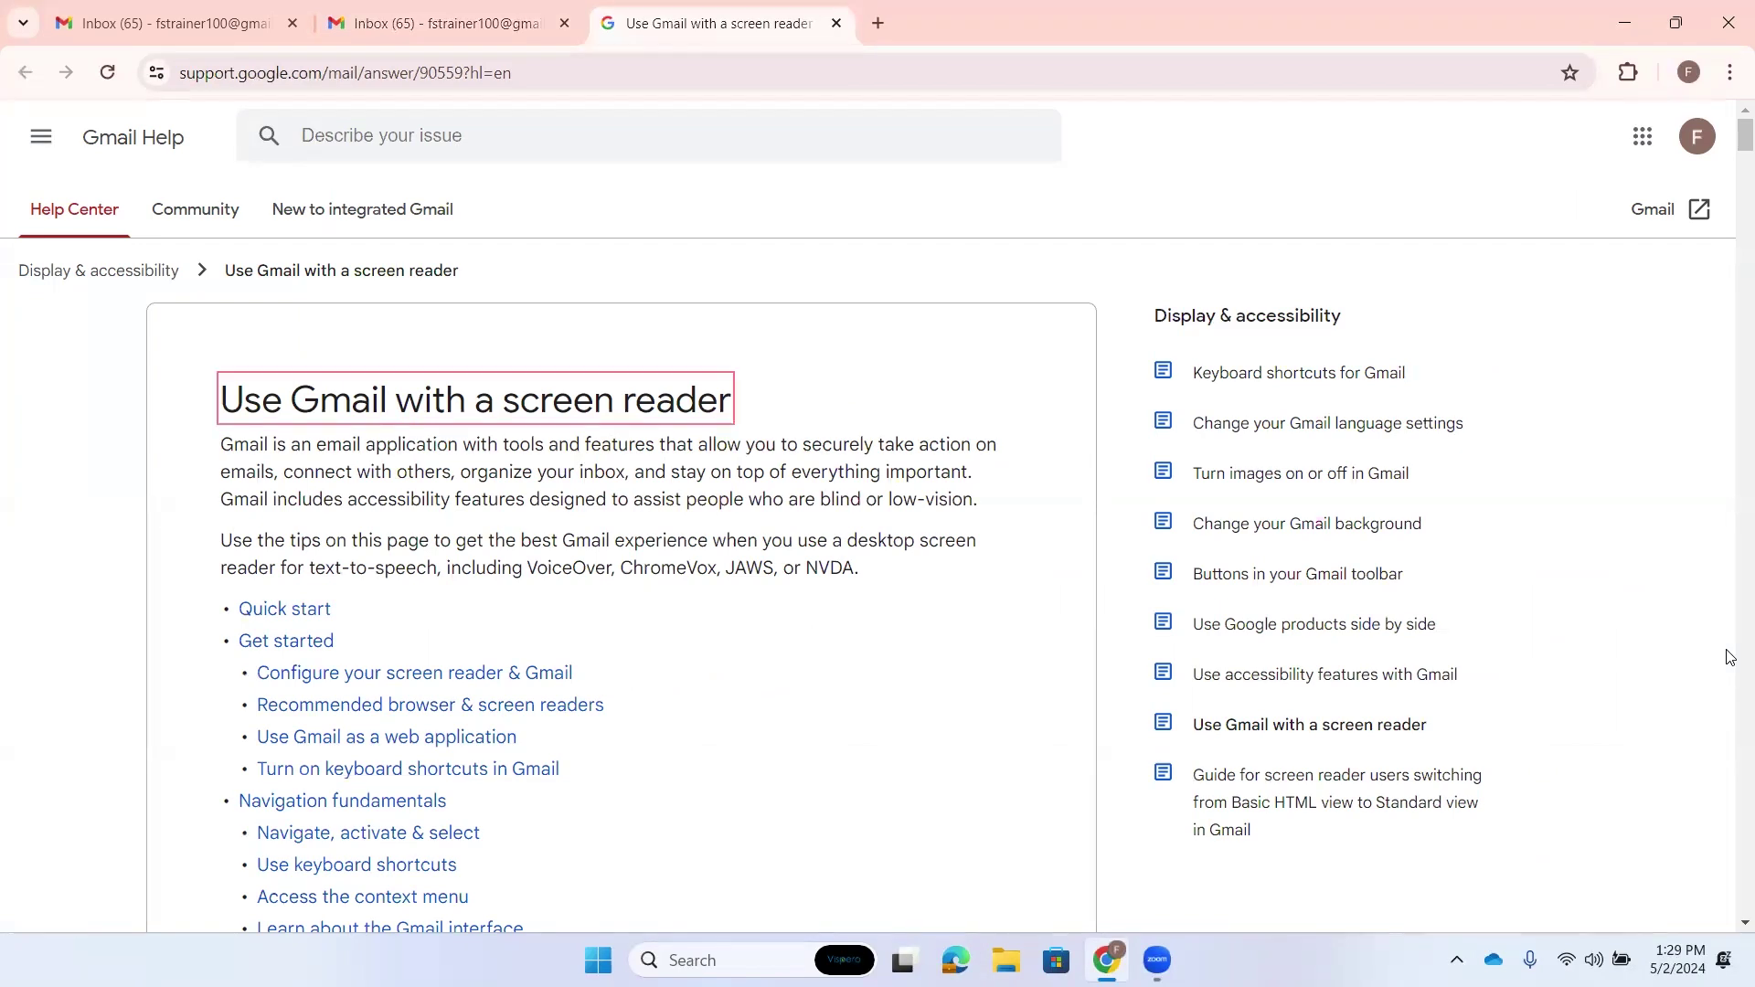
pyautogui.press('h')
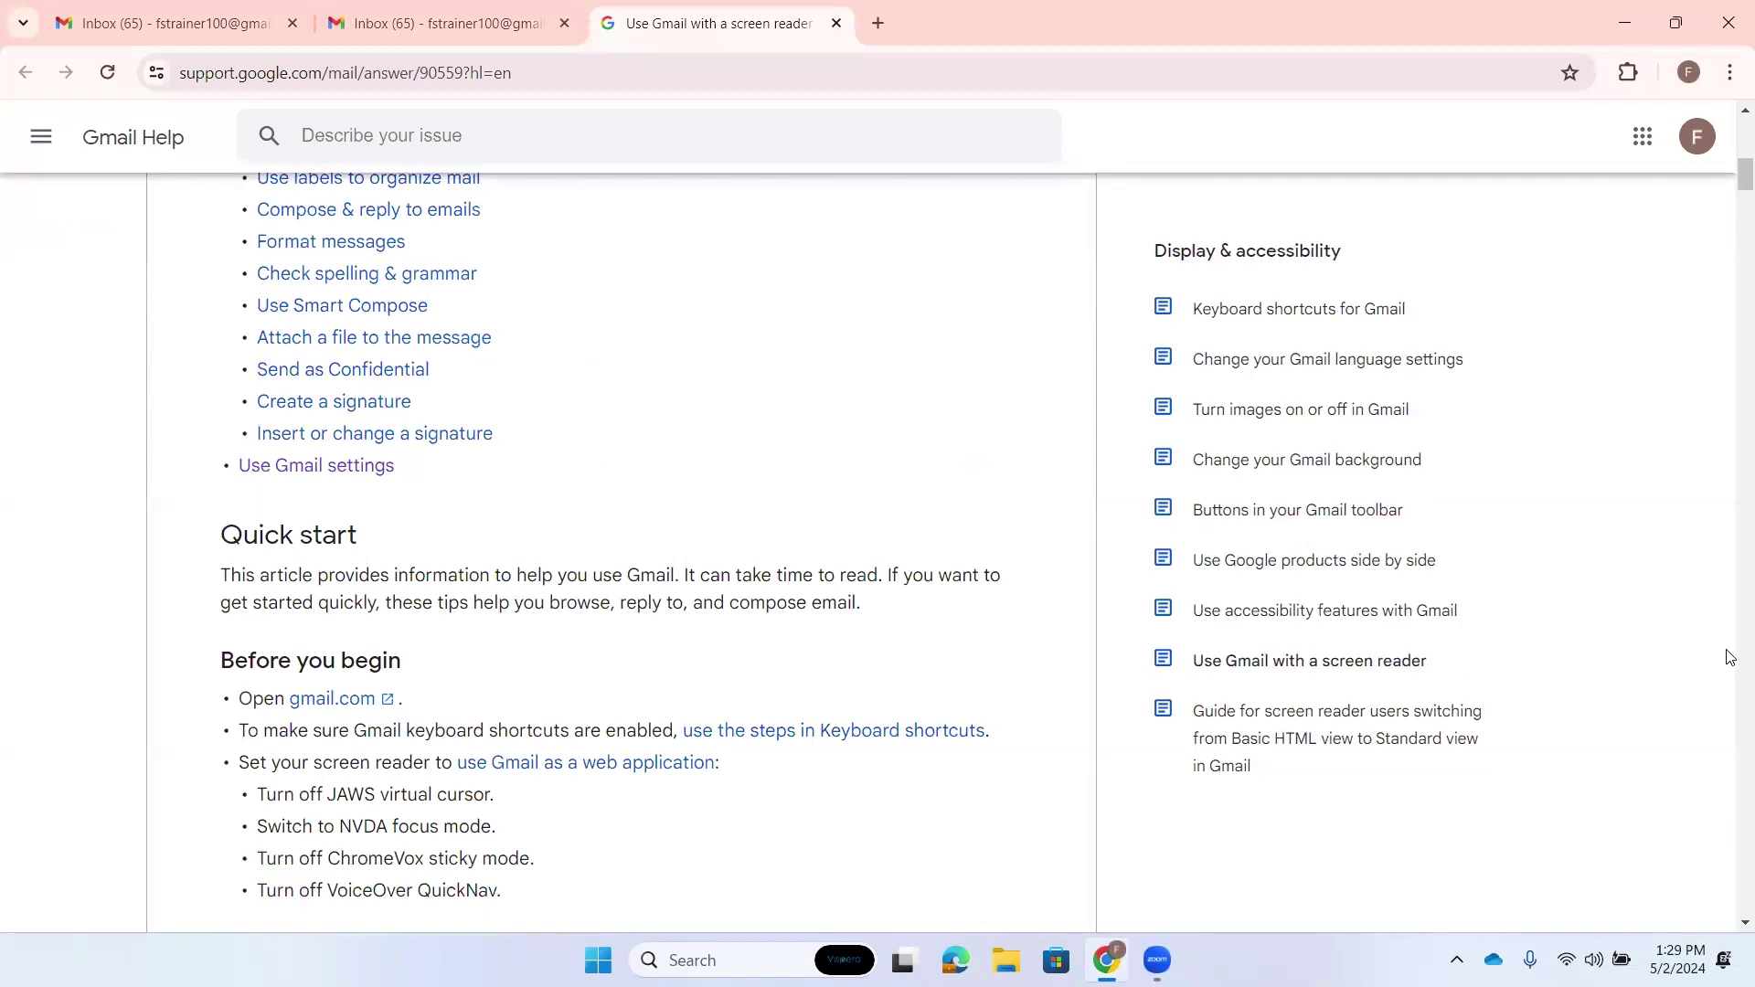
pyautogui.press('h')
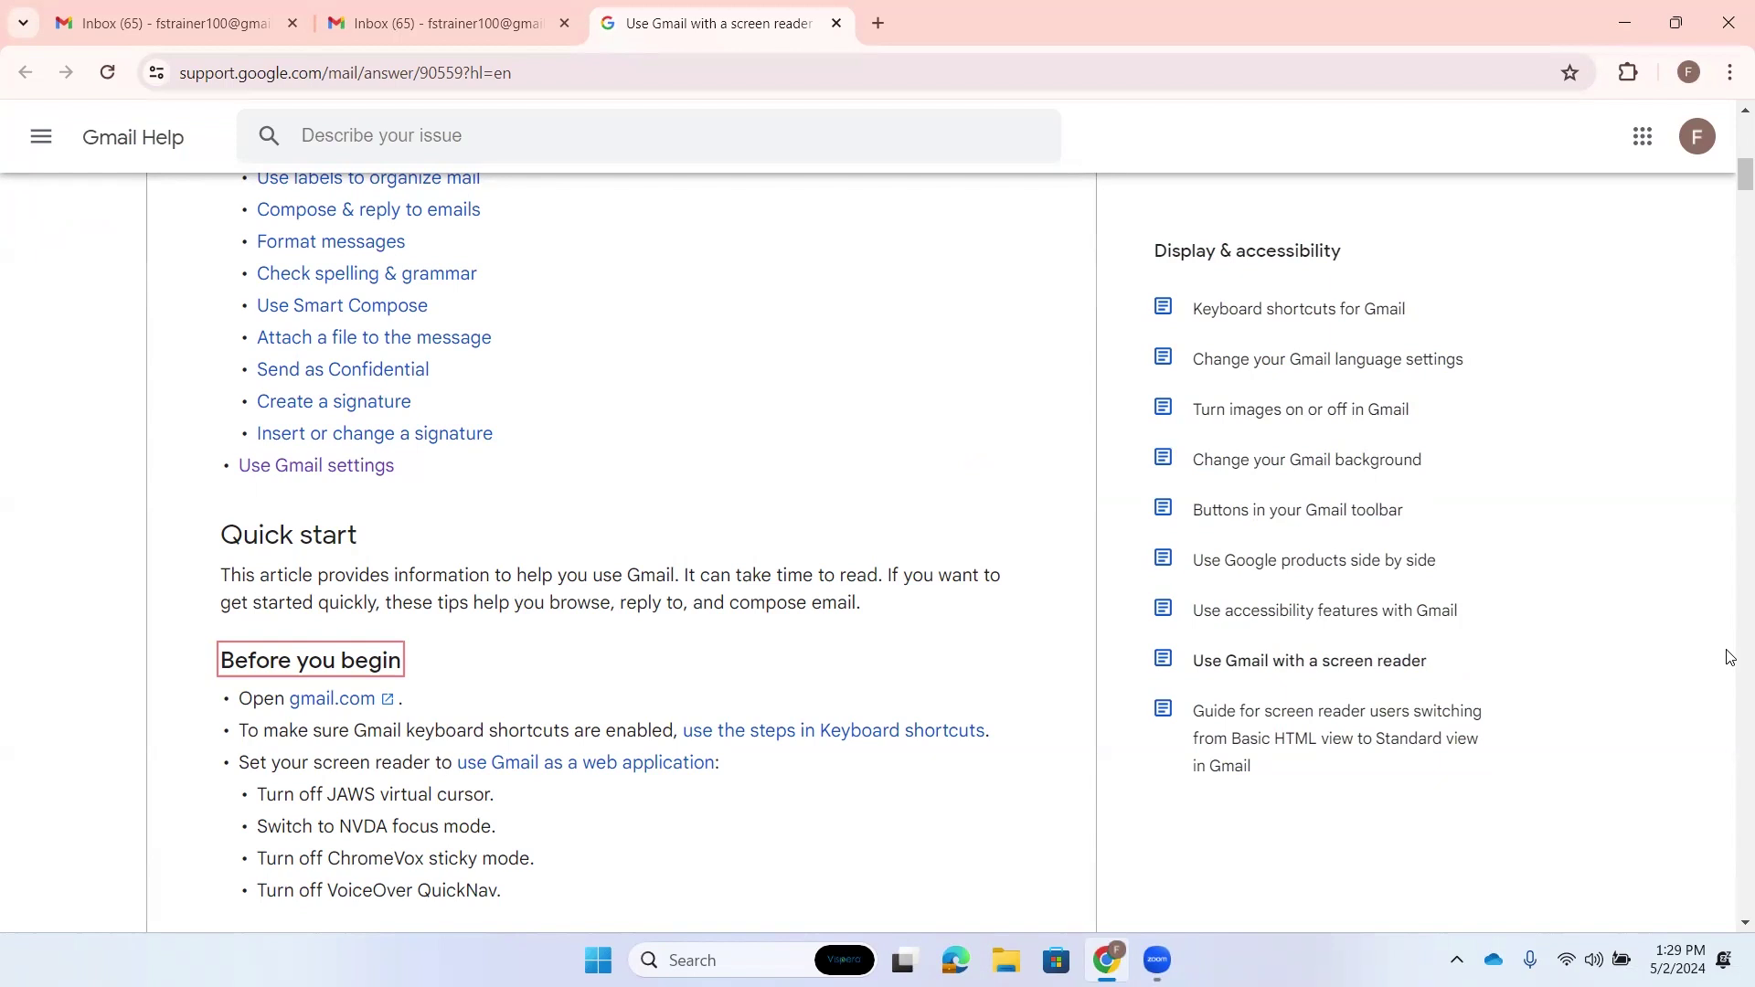
# Step: Use the screen reader's find to search 'operato' and reach the search-operators paragraph
pyautogui.press('ctrl+Insert+f')
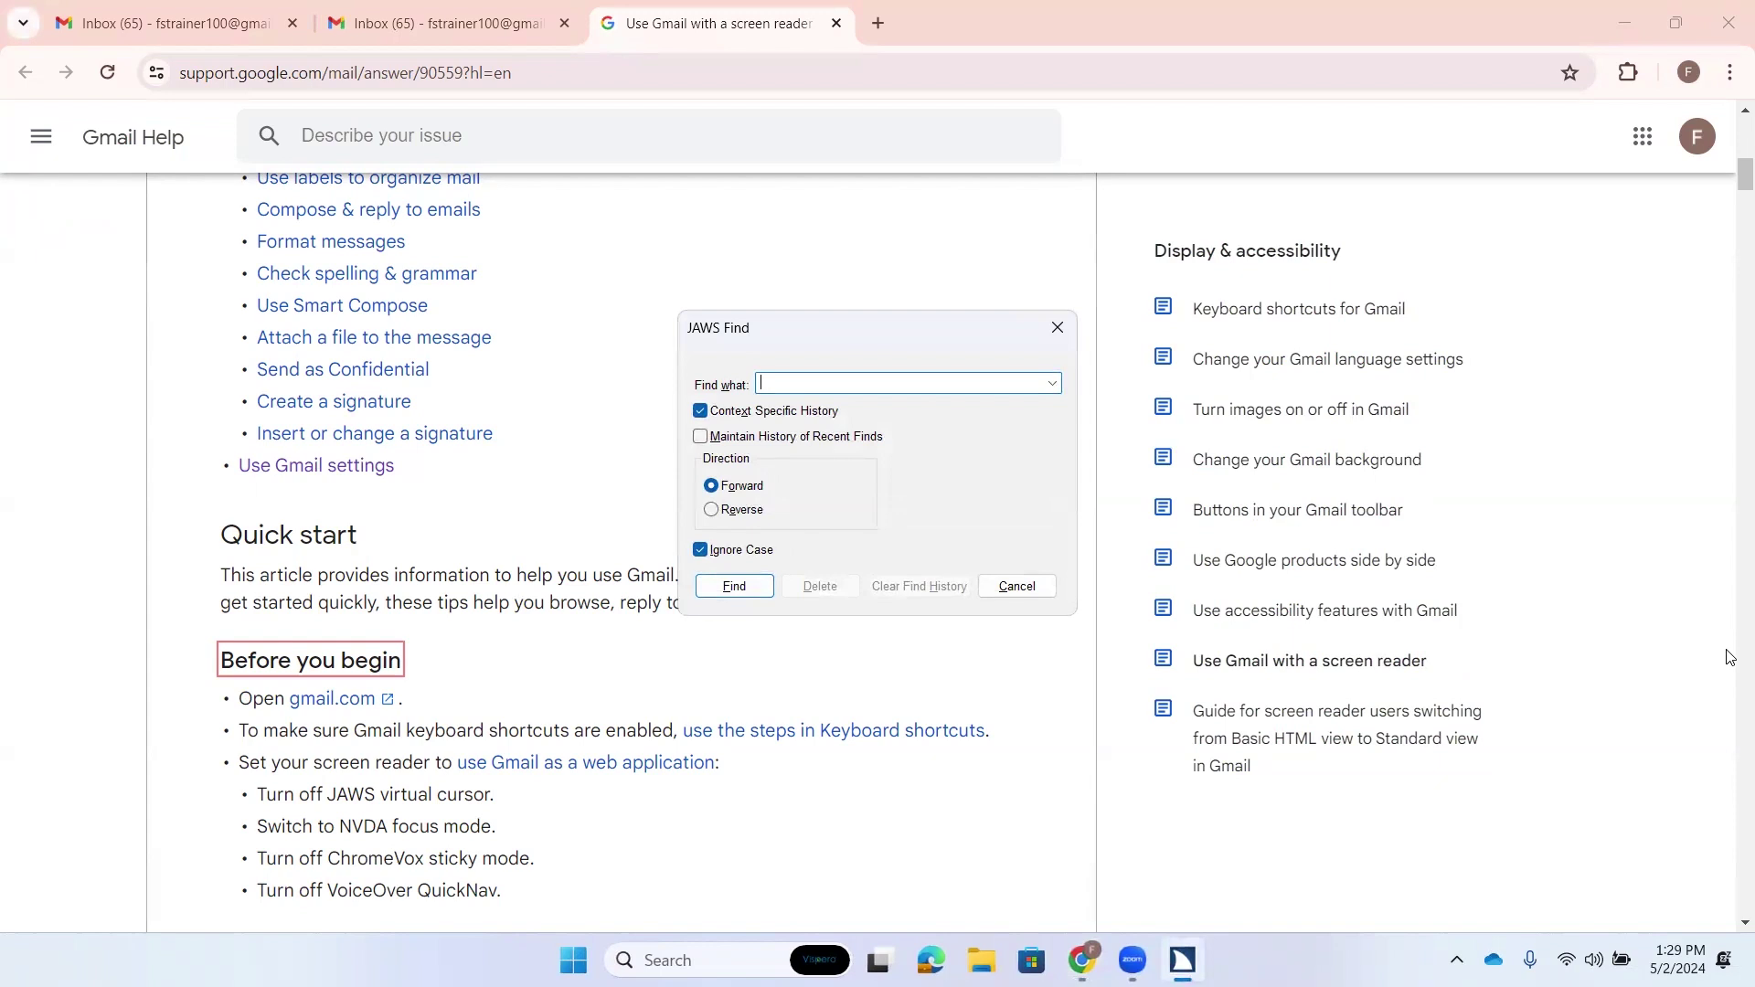
pyautogui.write('operator')
pyautogui.press('Return')
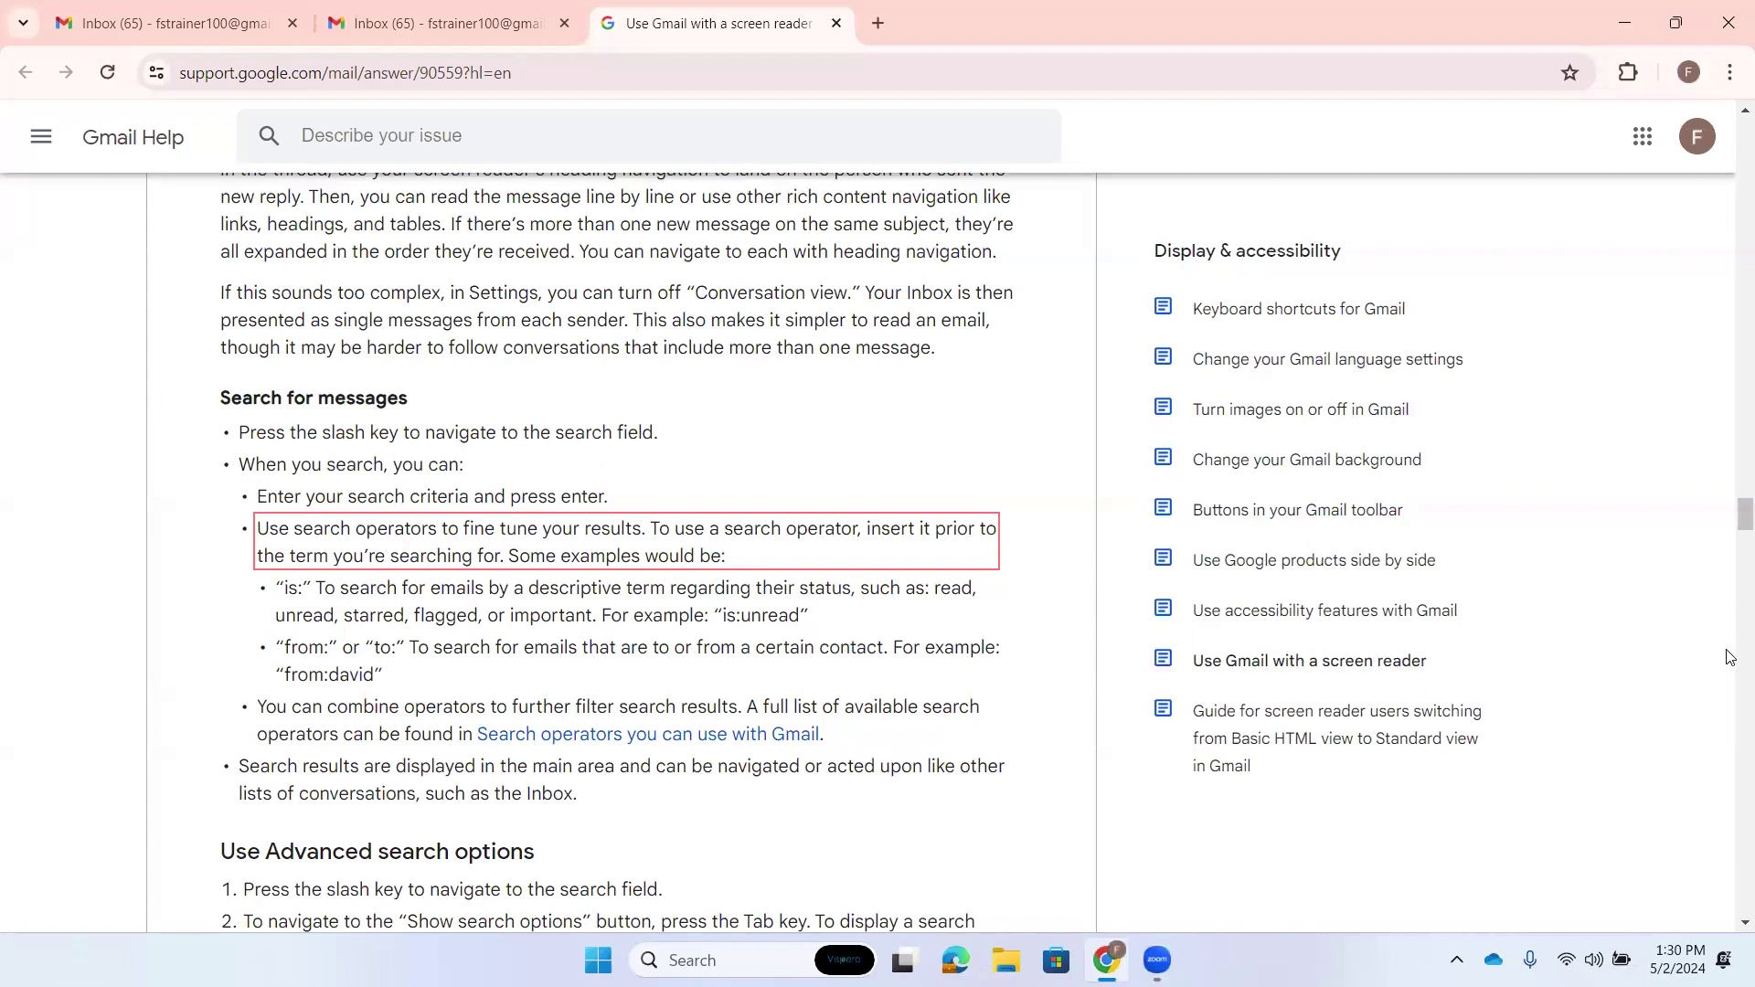
# Step: Read the is: and from: operator examples, then follow the Search operators you can use with Gmail link
pyautogui.press('Down')
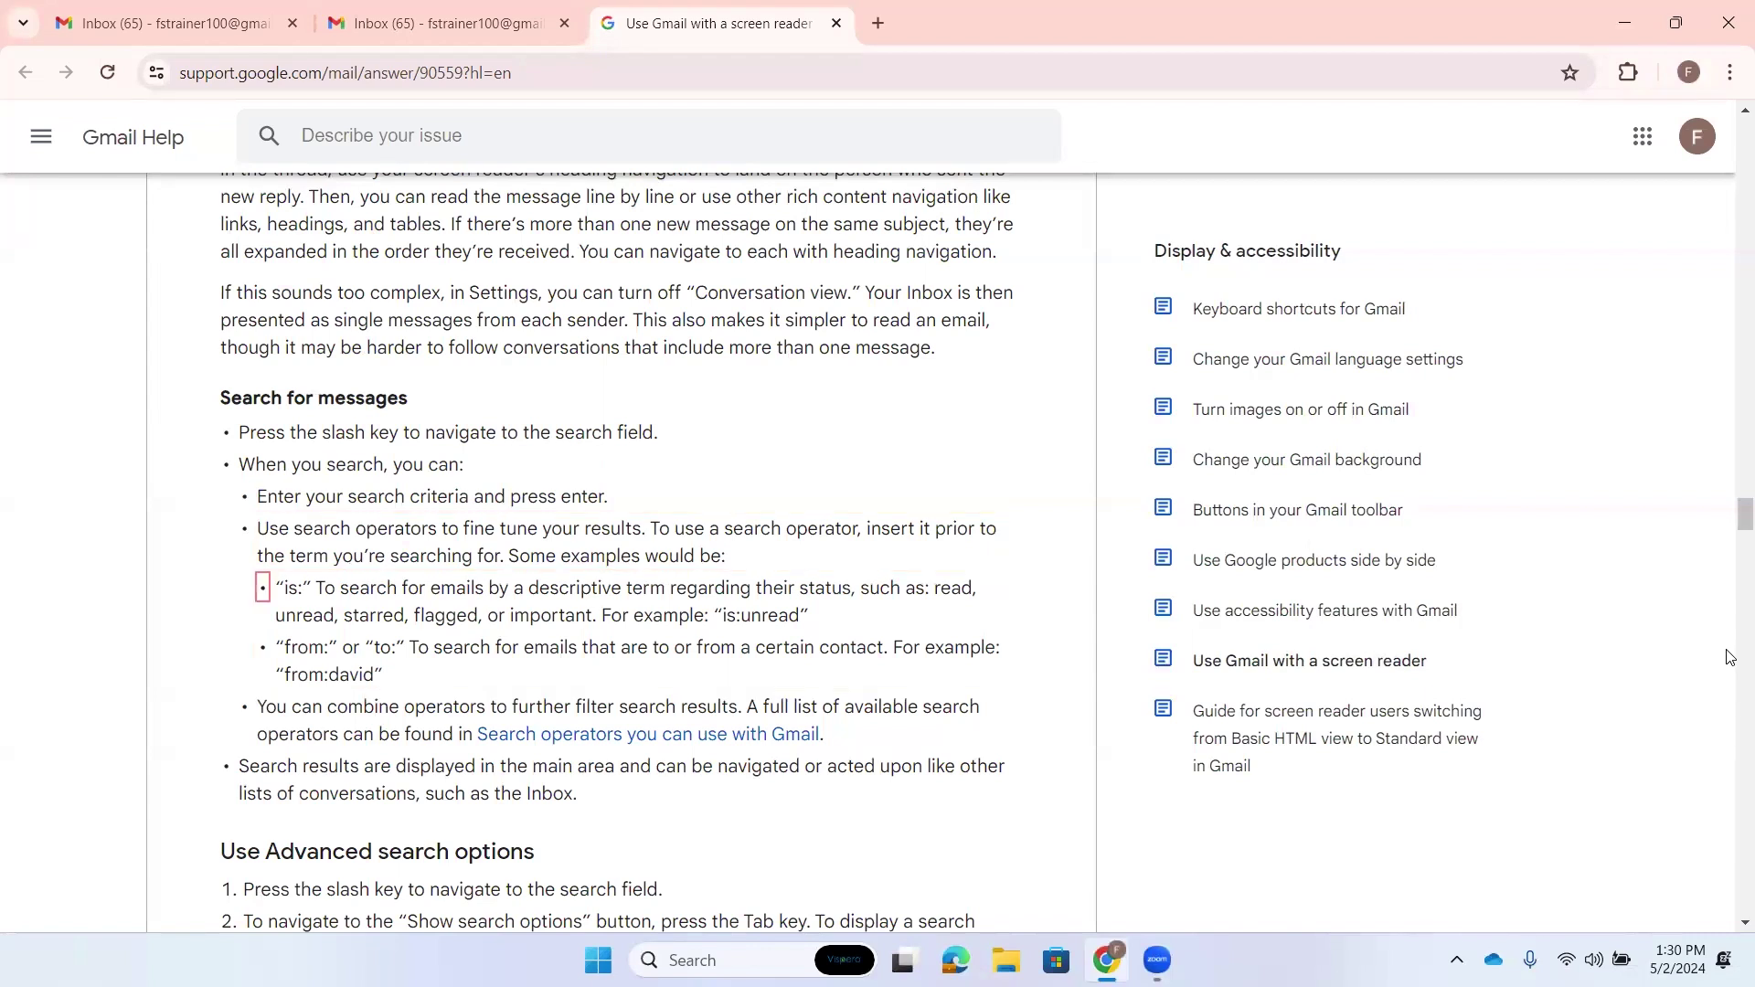
pyautogui.press('Down')
pyautogui.press('Down')
pyautogui.press('Down')
pyautogui.press('Down')
pyautogui.press('Down')
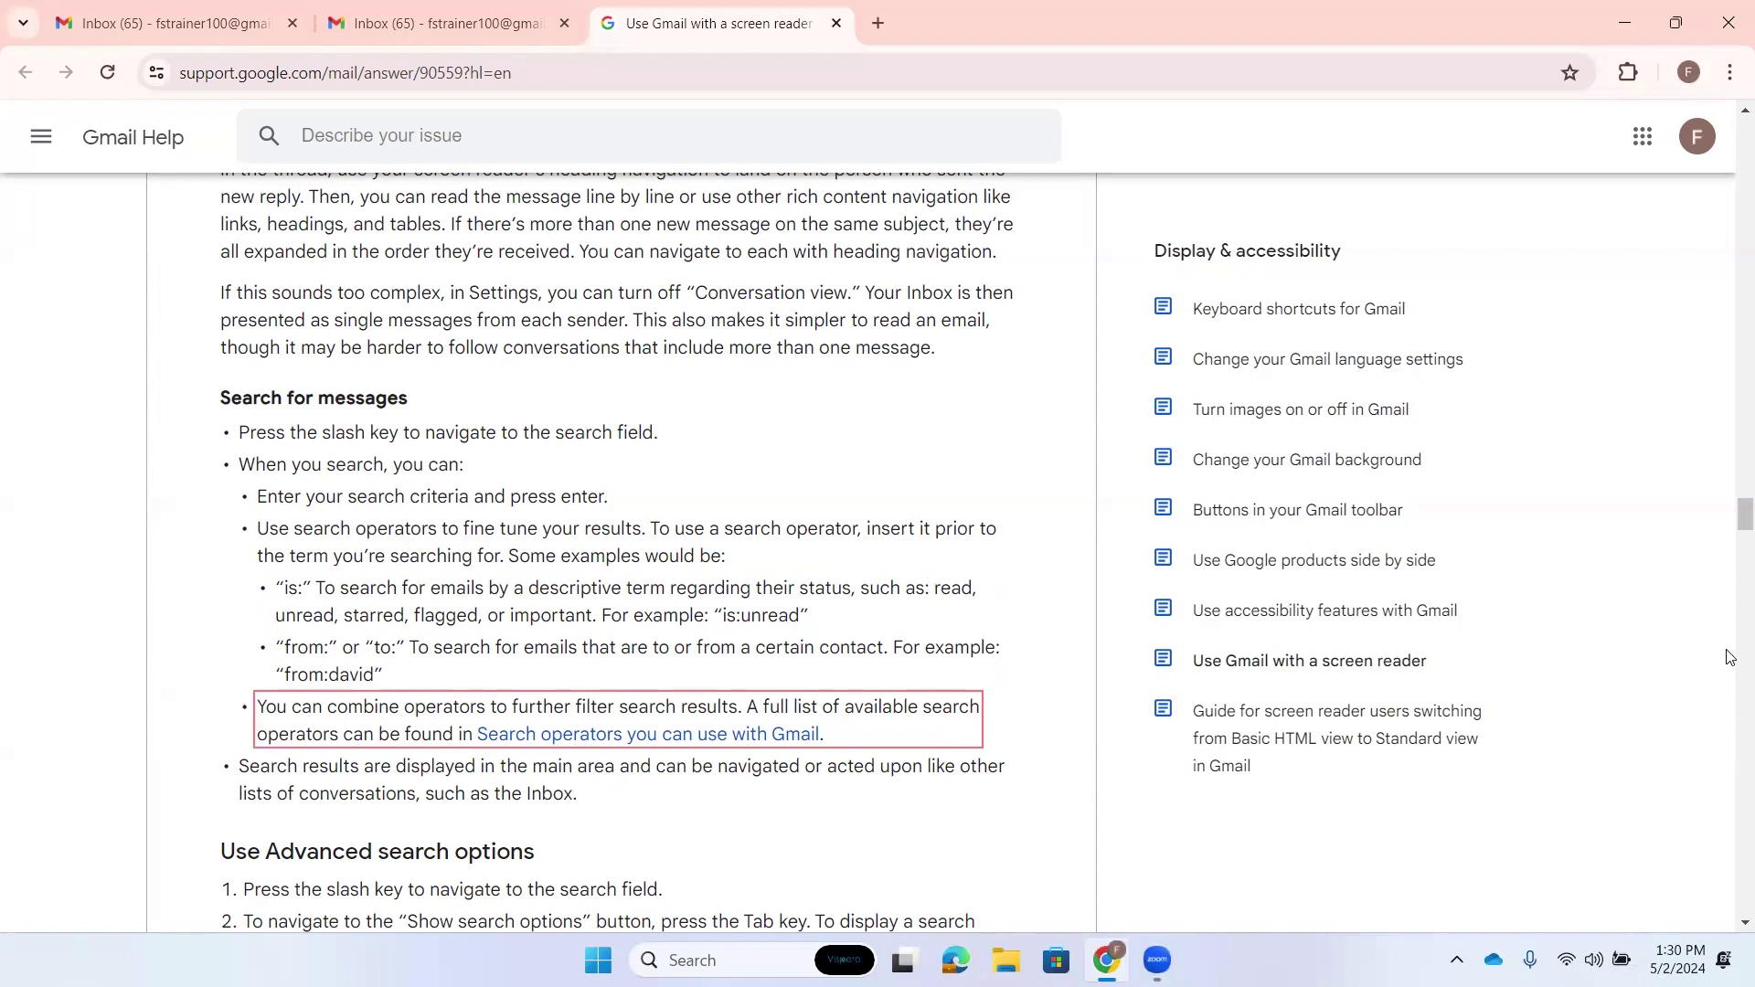
pyautogui.press('Down')
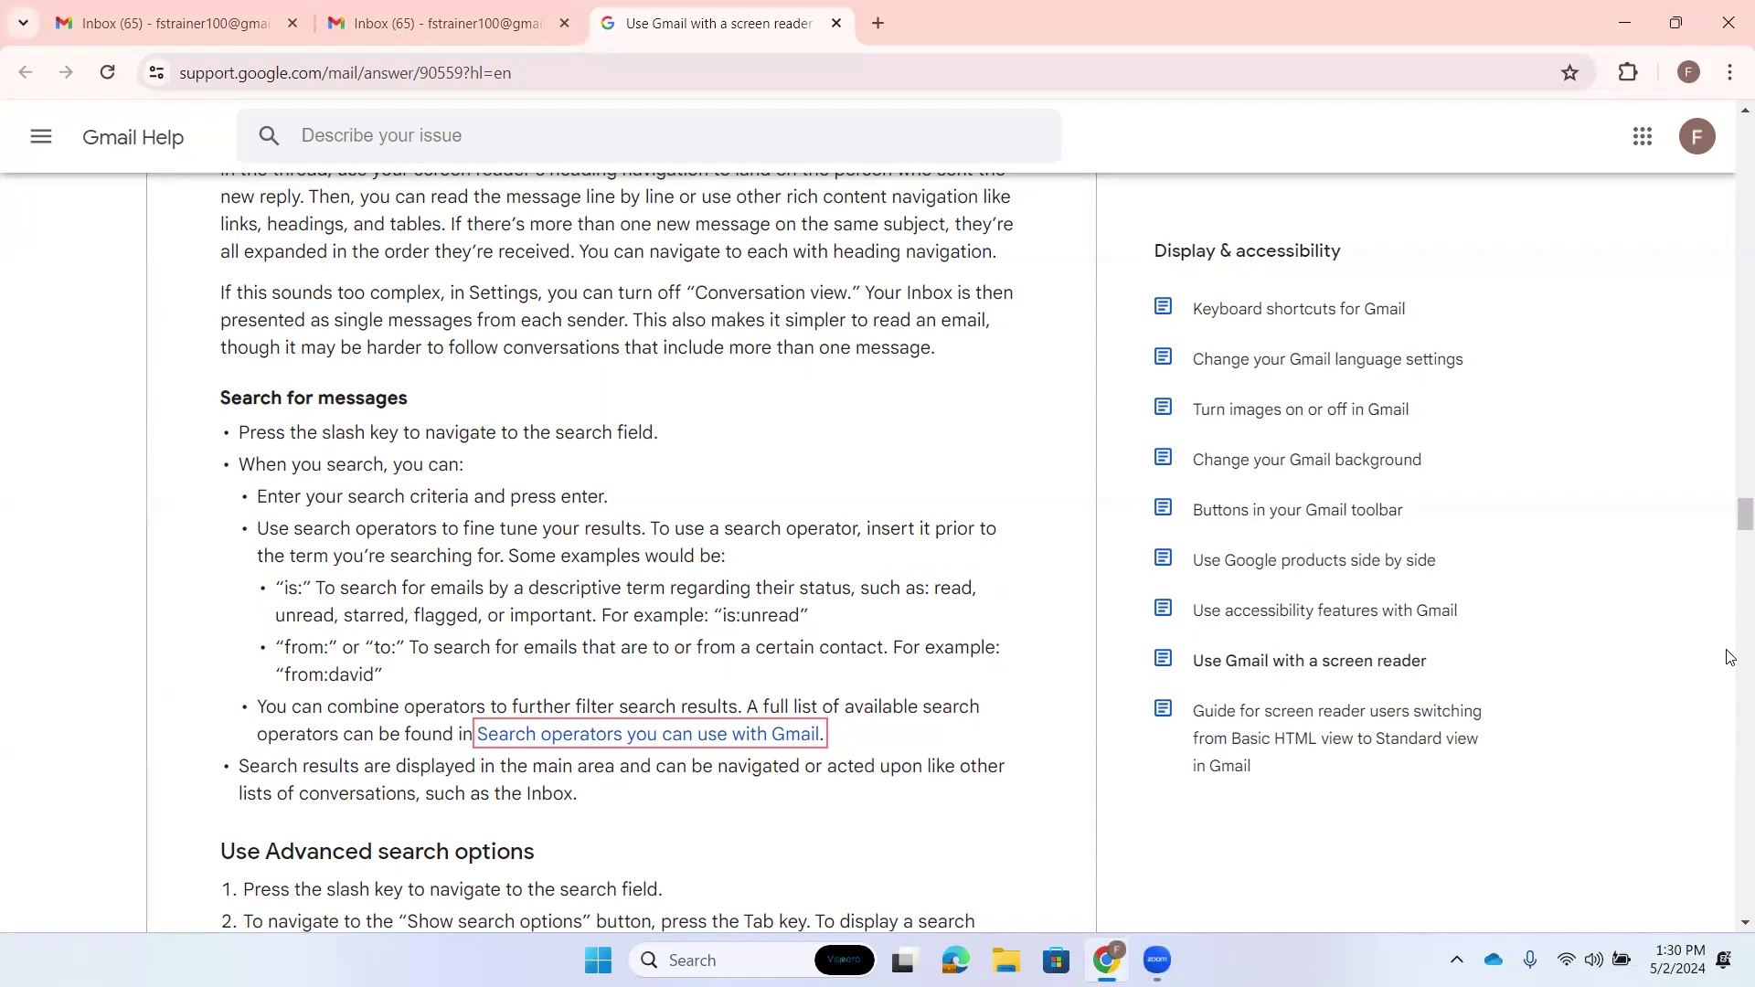
pyautogui.press('Return')
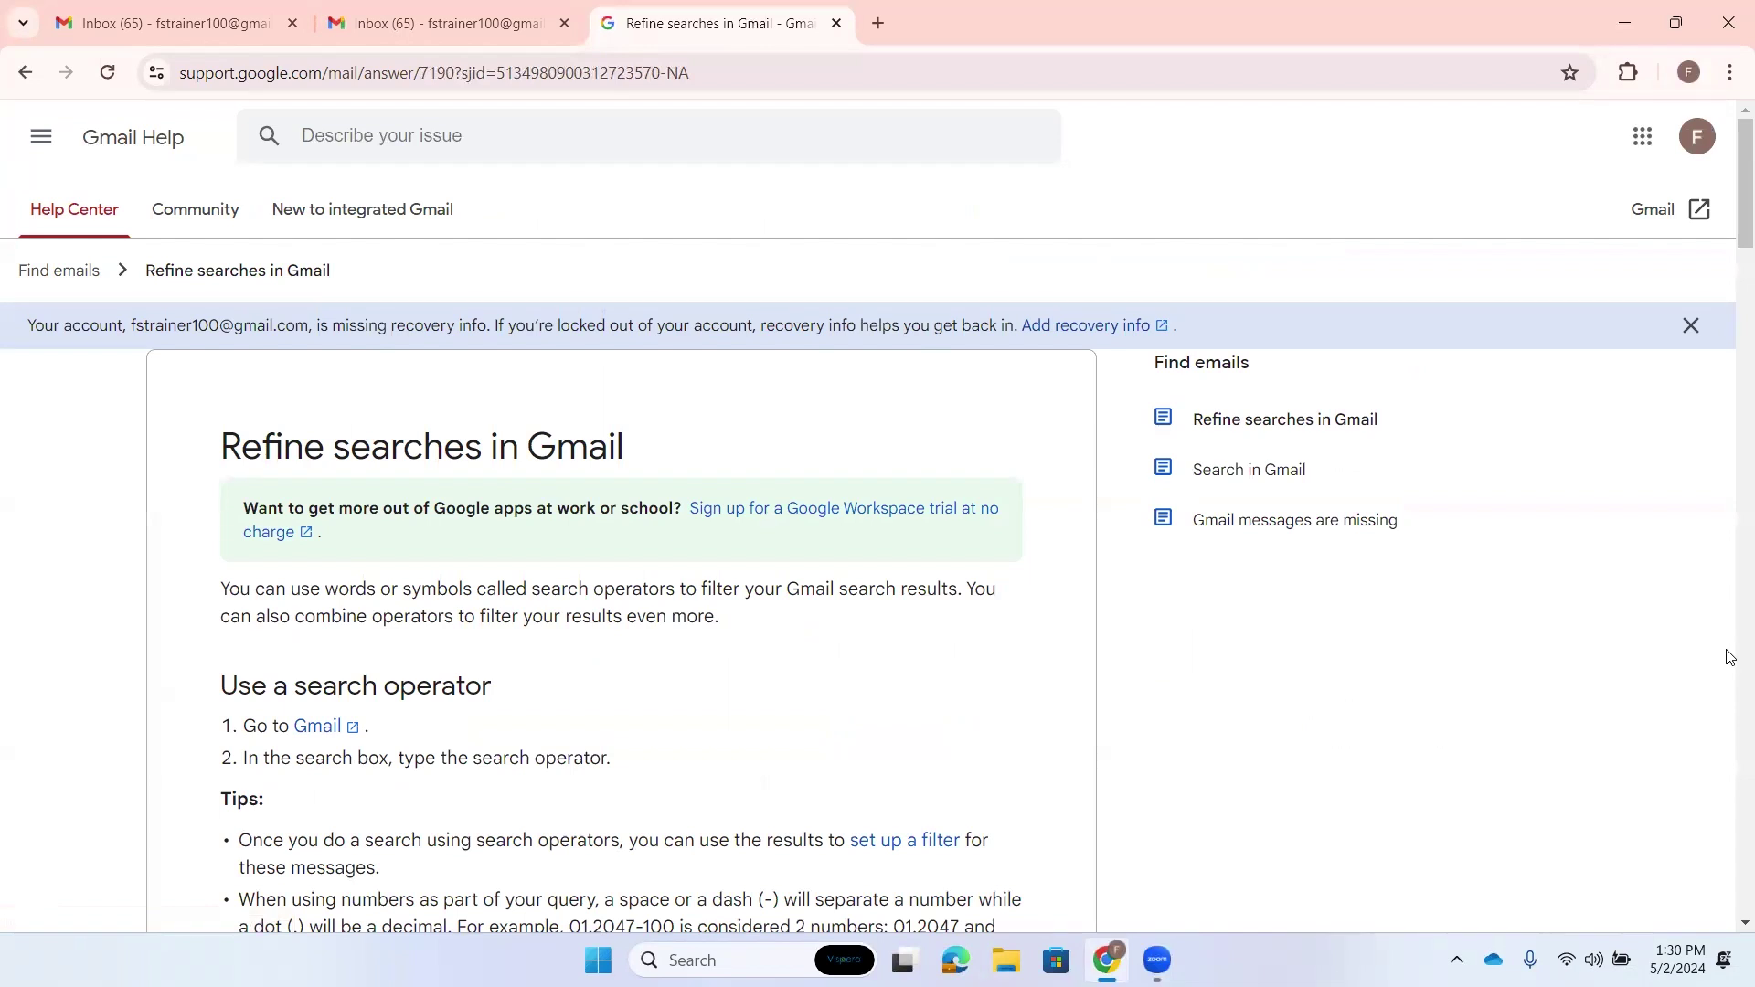
# Step: Read the search operator table to the Specify the sender row, from: and its from:amy example
pyautogui.press('Tab')
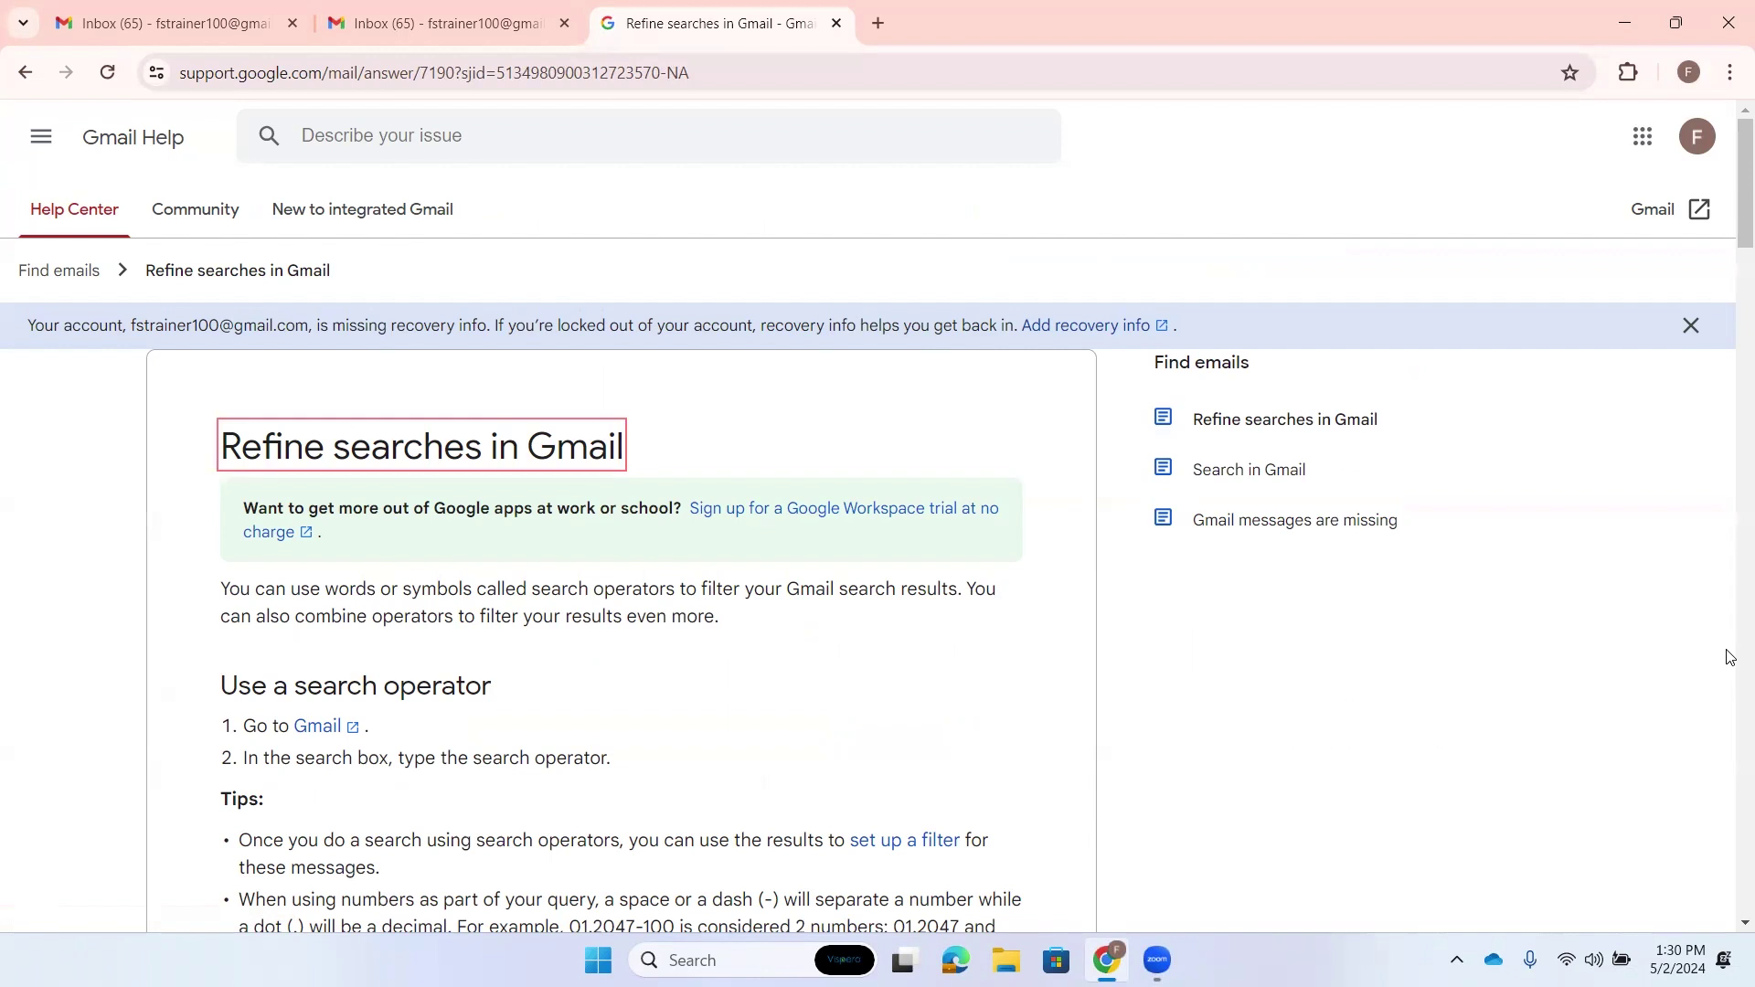
pyautogui.press('Tab')
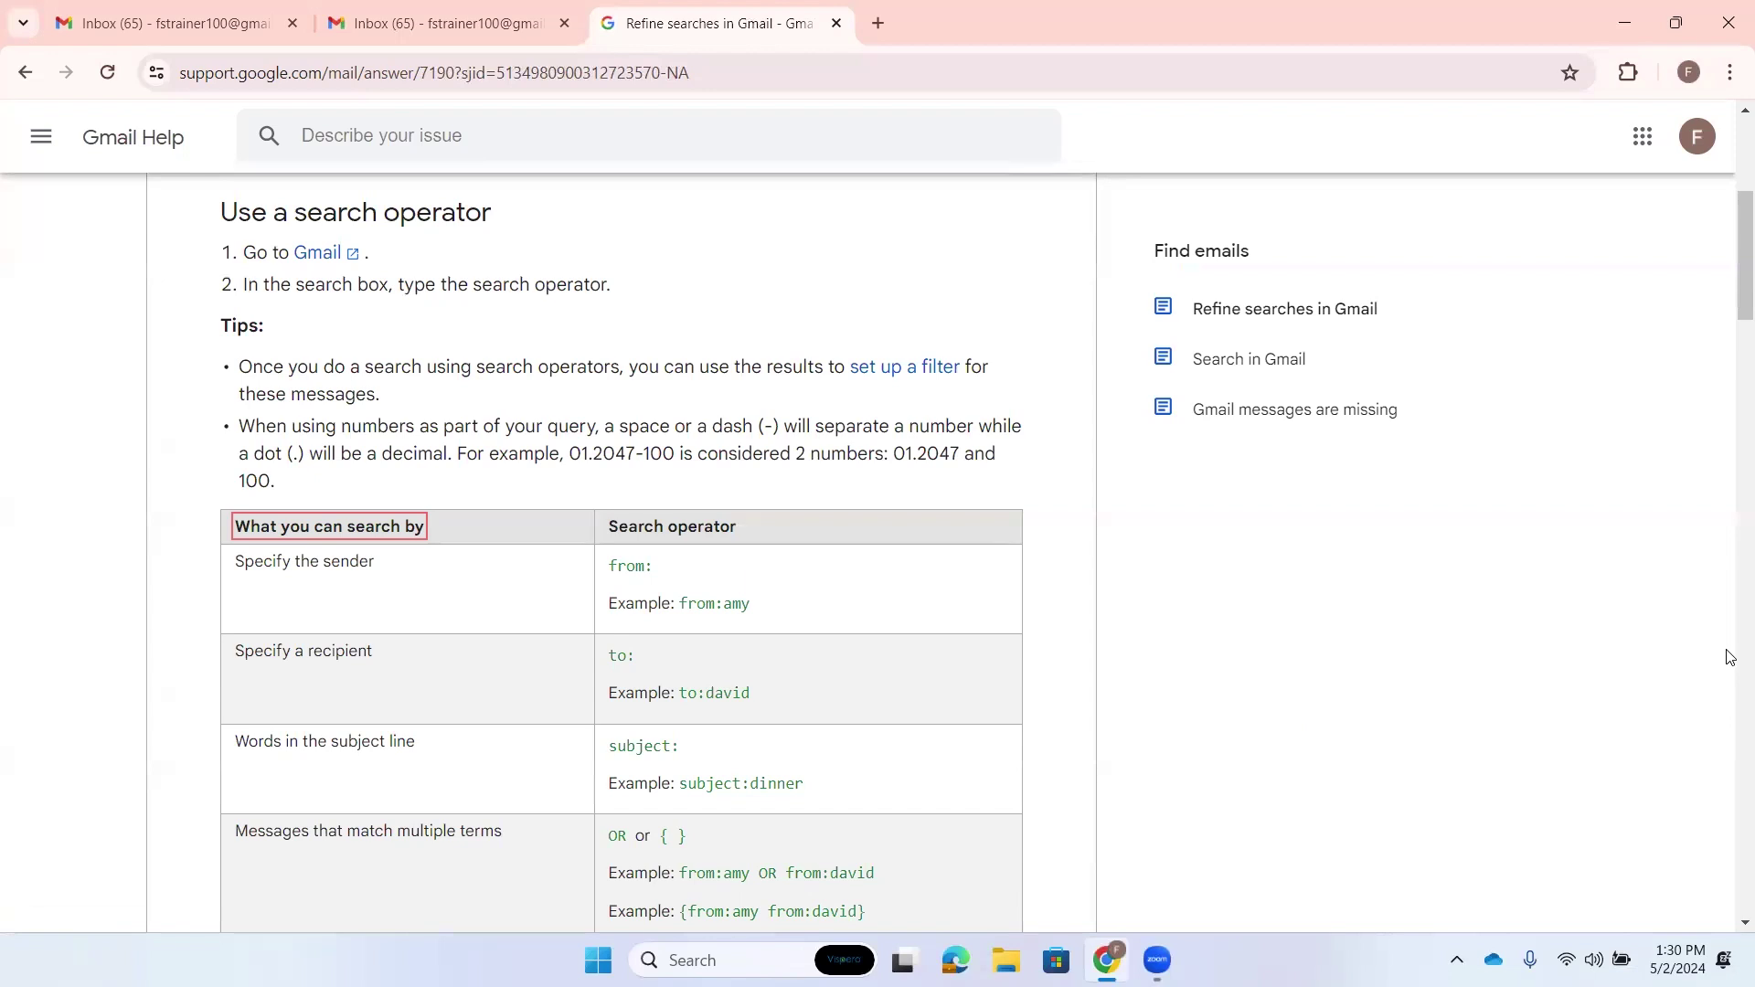
pyautogui.press('Tab')
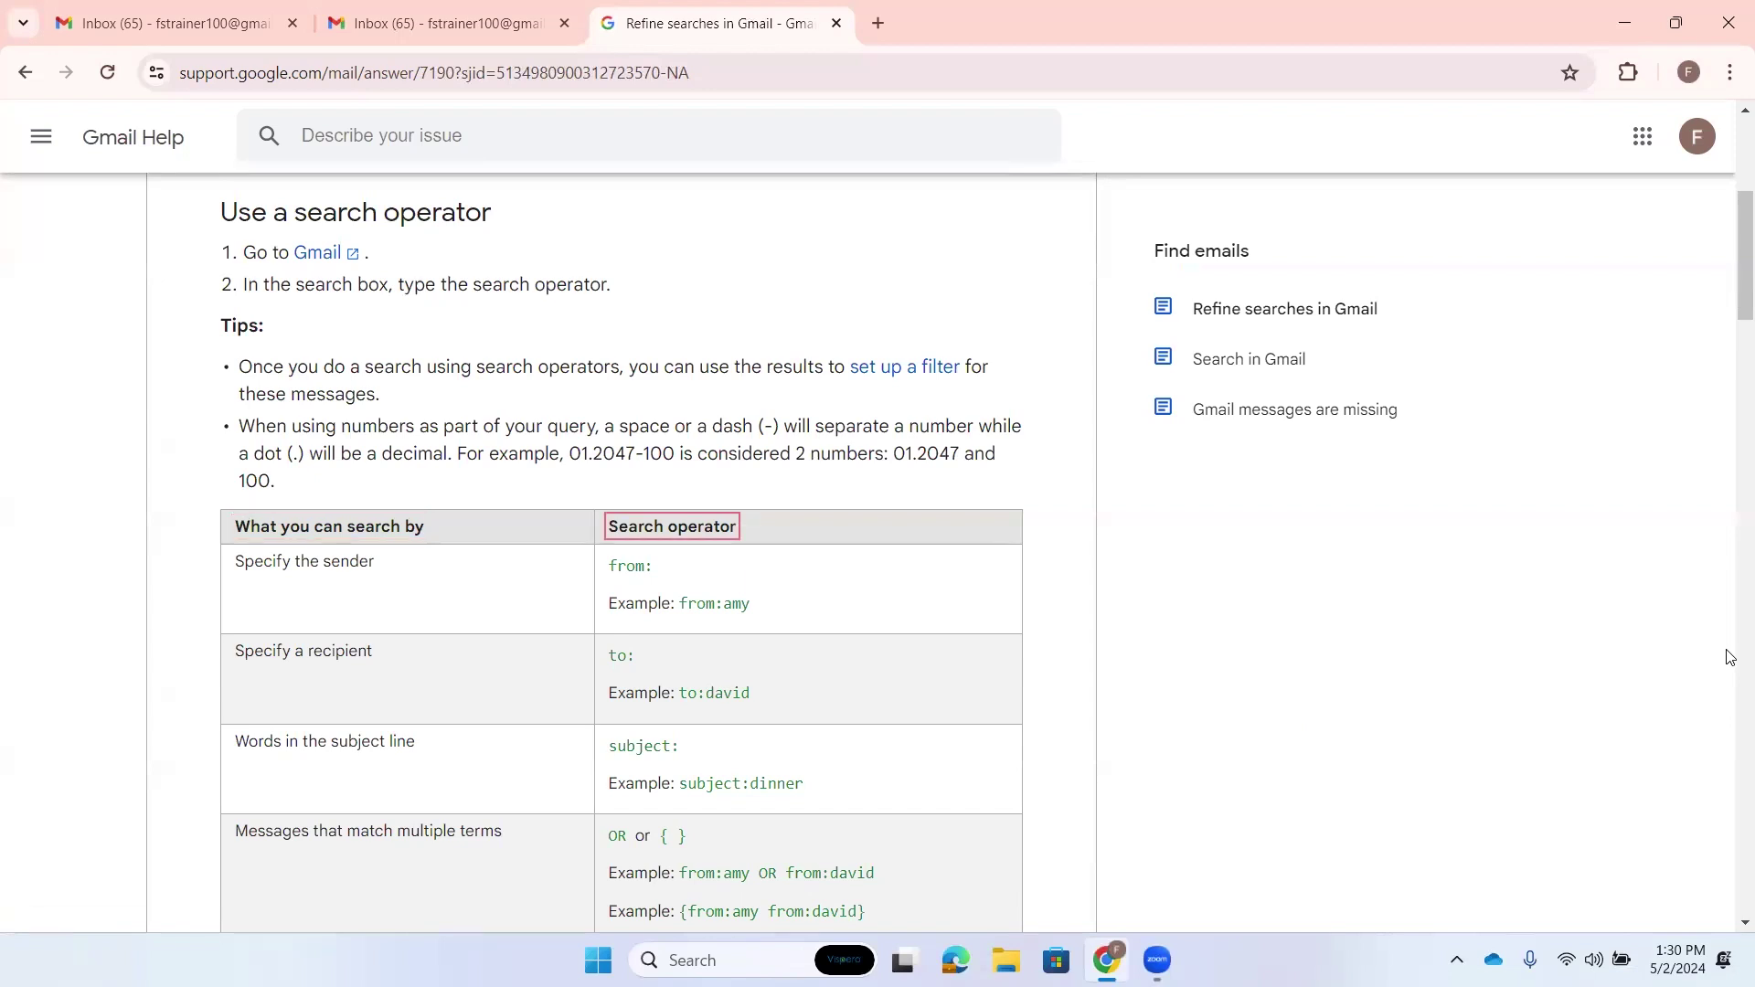
pyautogui.press('Tab')
pyautogui.press('Tab')
pyautogui.press('Tab')
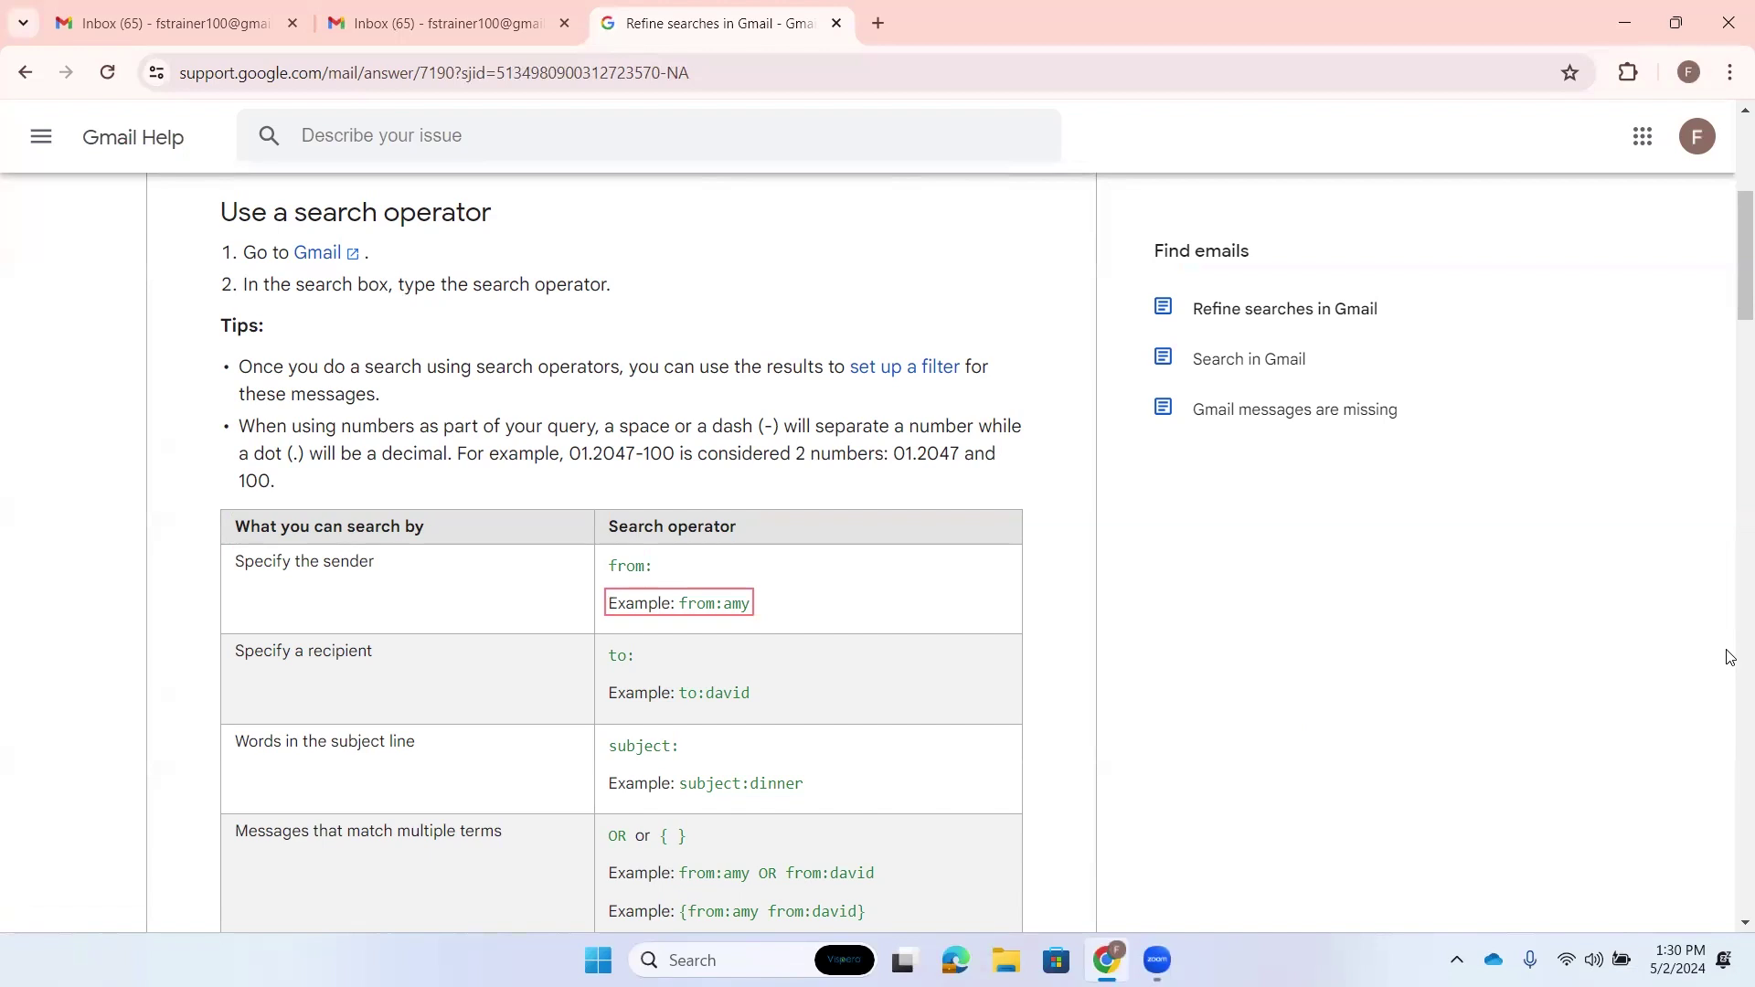
pyautogui.hotkey('shift', 'Tab')
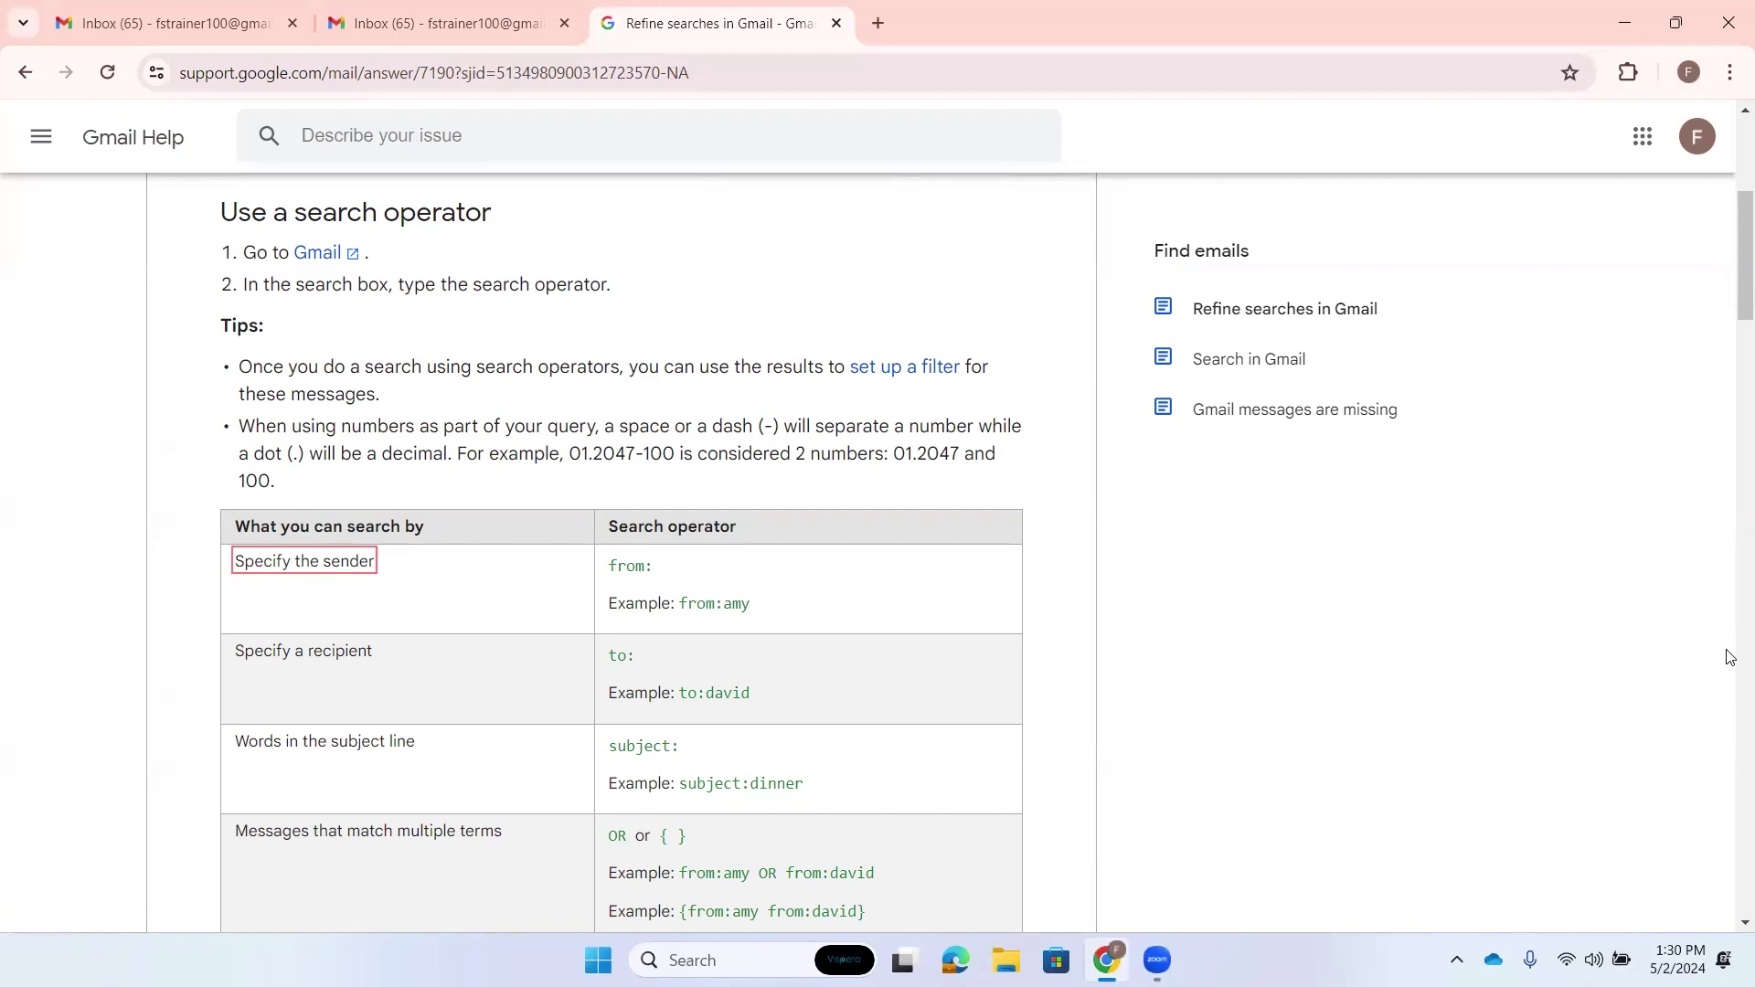
pyautogui.press('Tab')
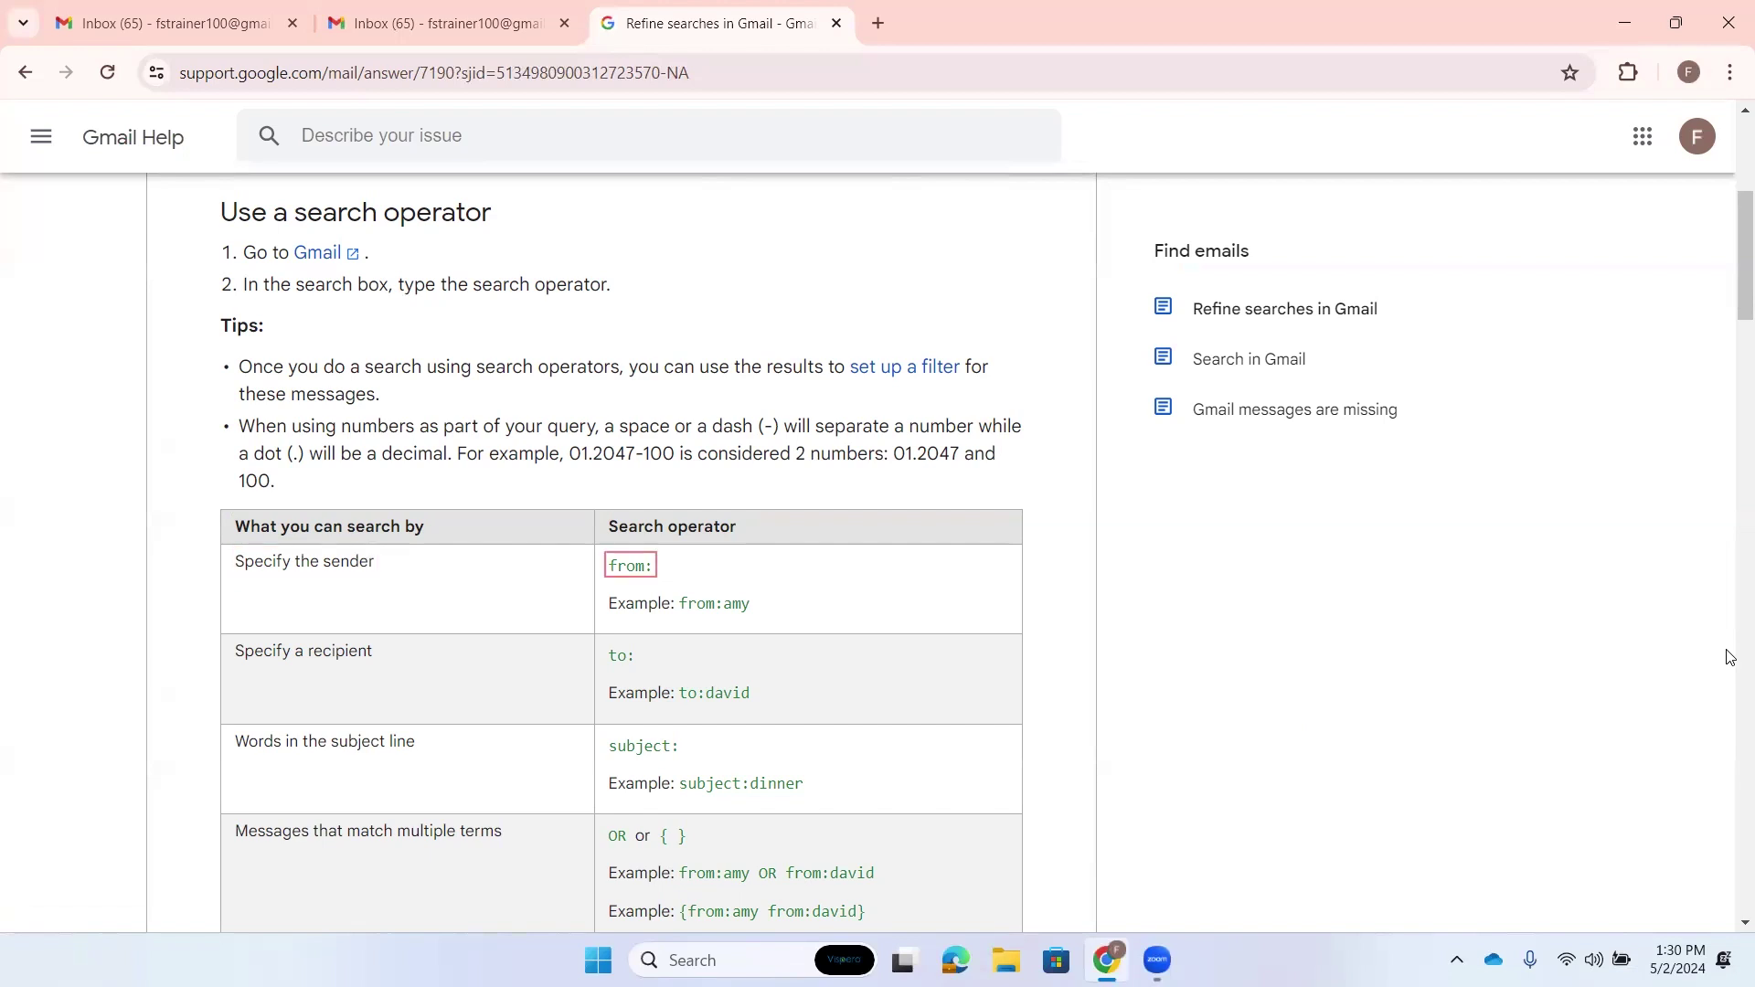
pyautogui.press('Tab')
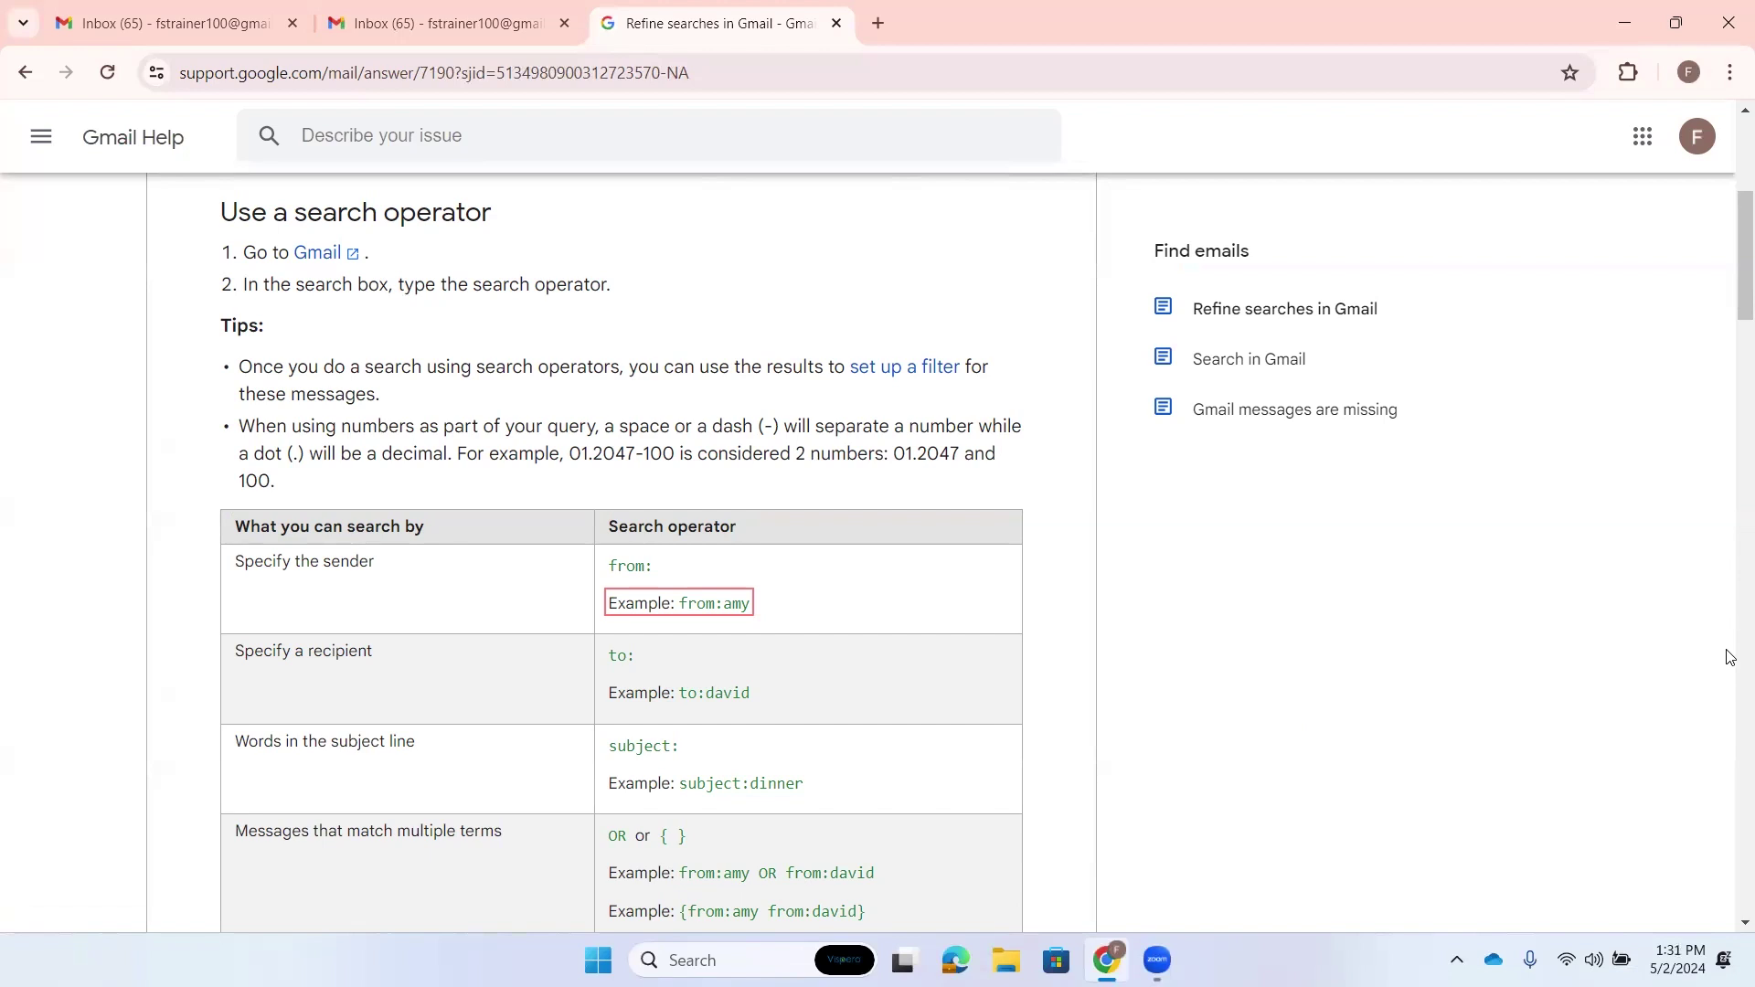
pyautogui.hotkey('ctrl', 'w')
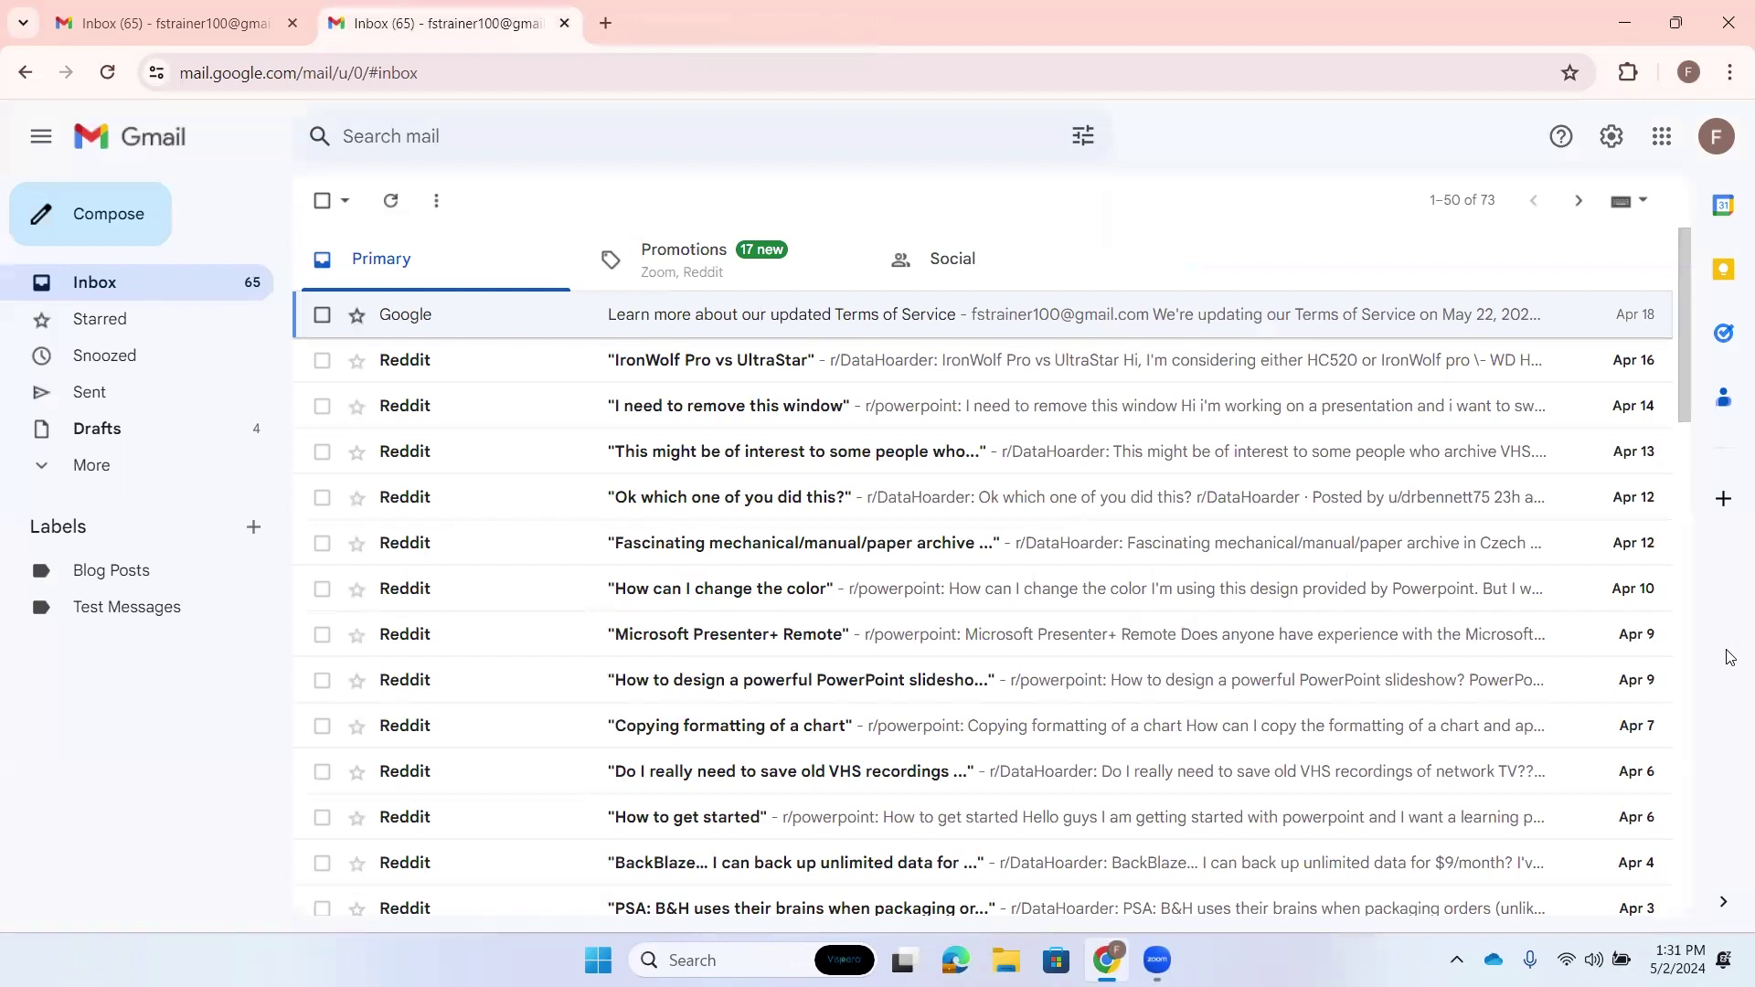